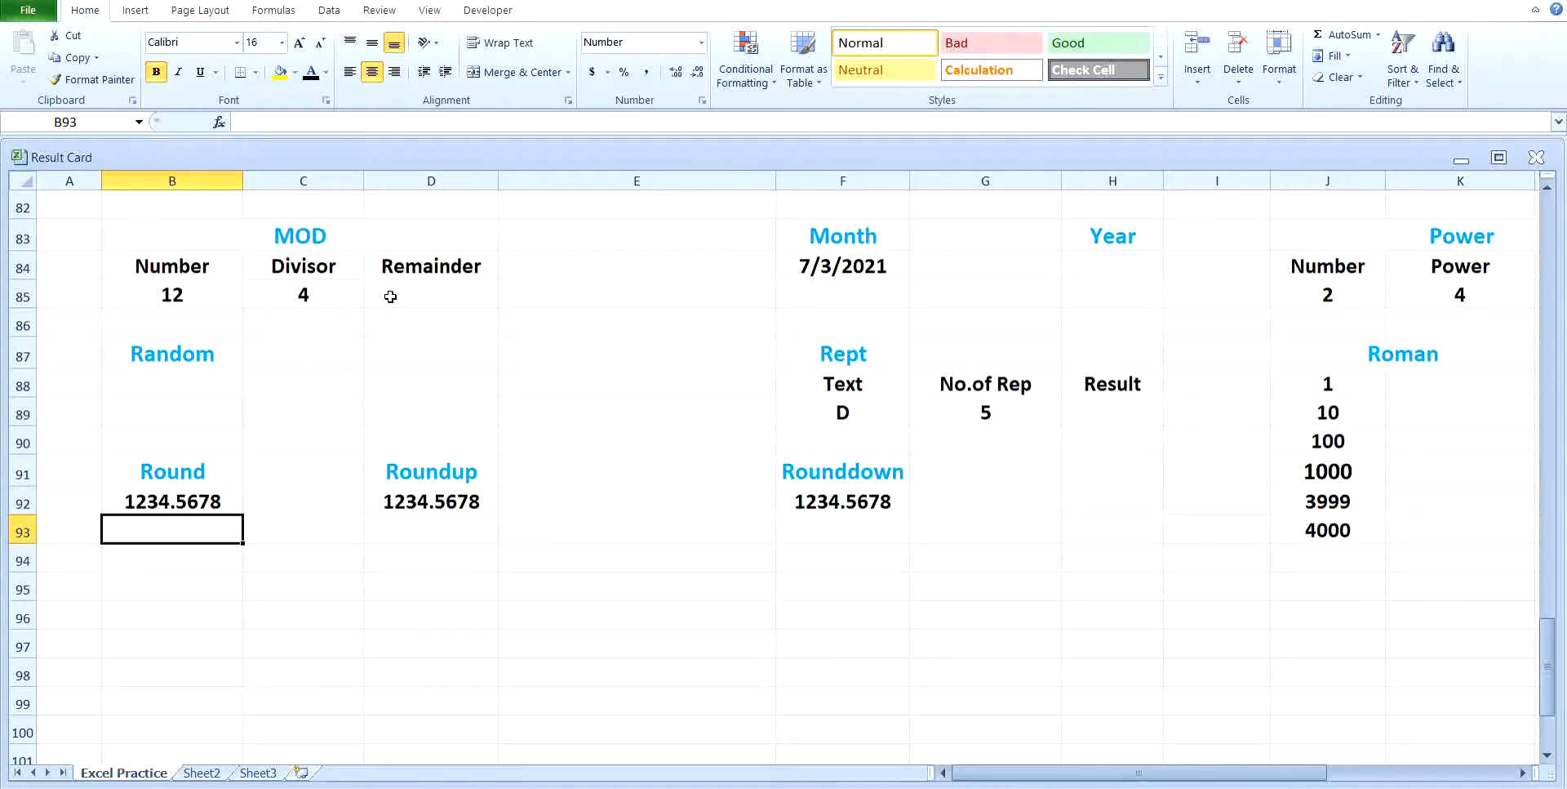
Step: Calculate the remainder in D85 with the MOD function, using B85 as the number and C85 as the divisor
left_click(390, 297)
type("=")
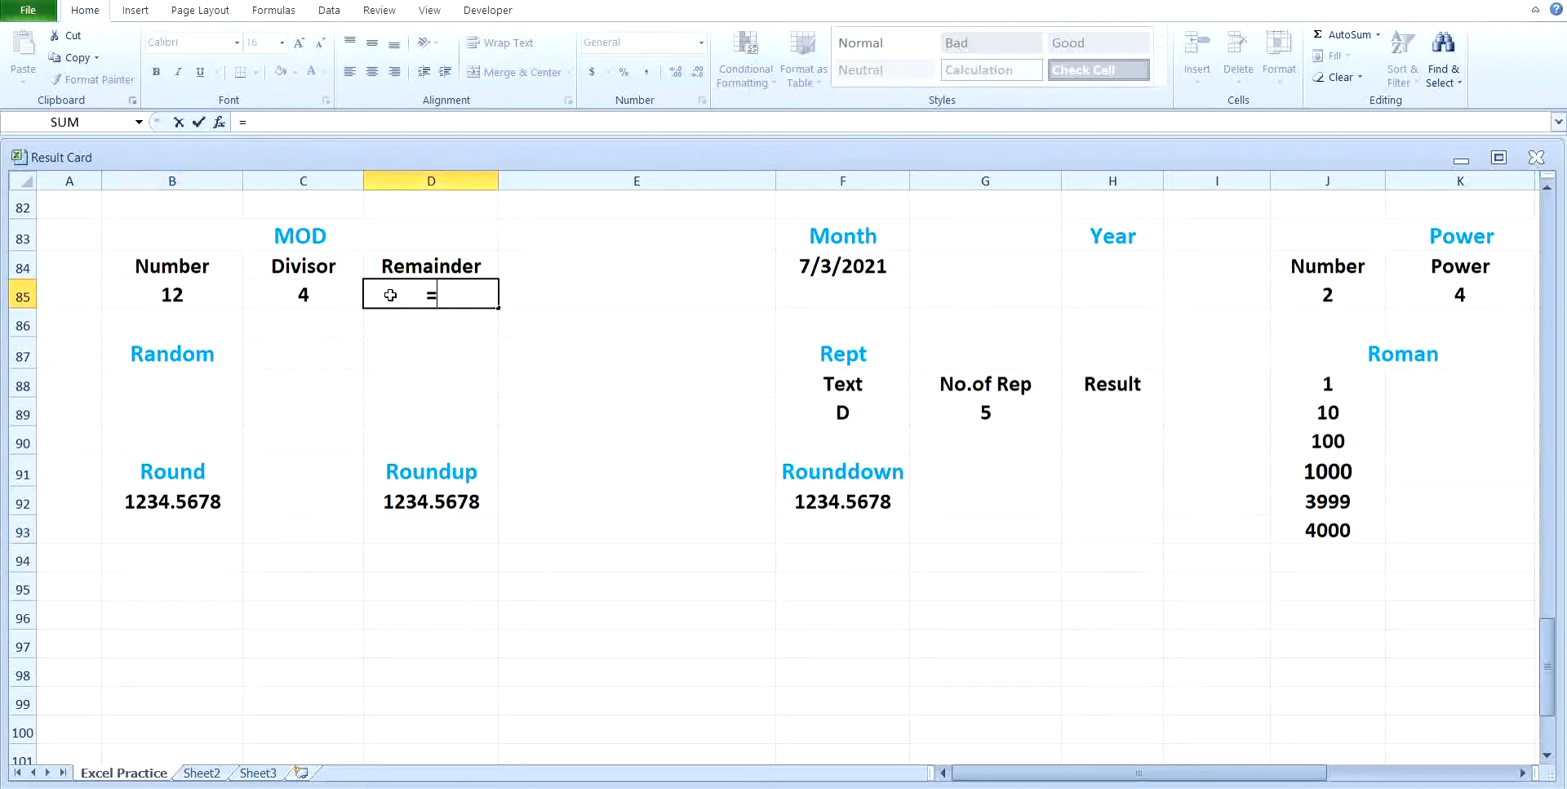
type("mod")
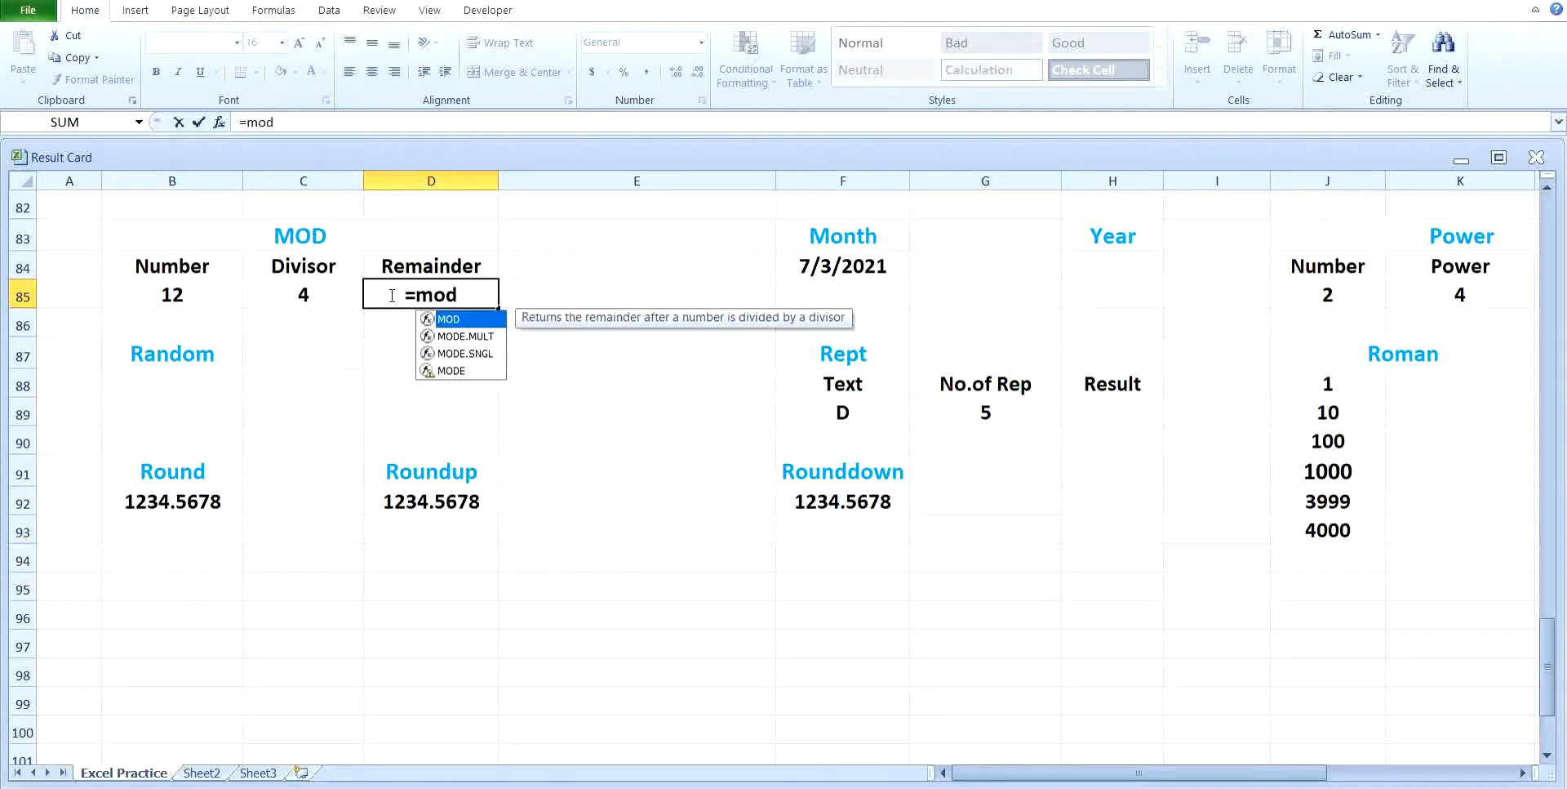
type("(")
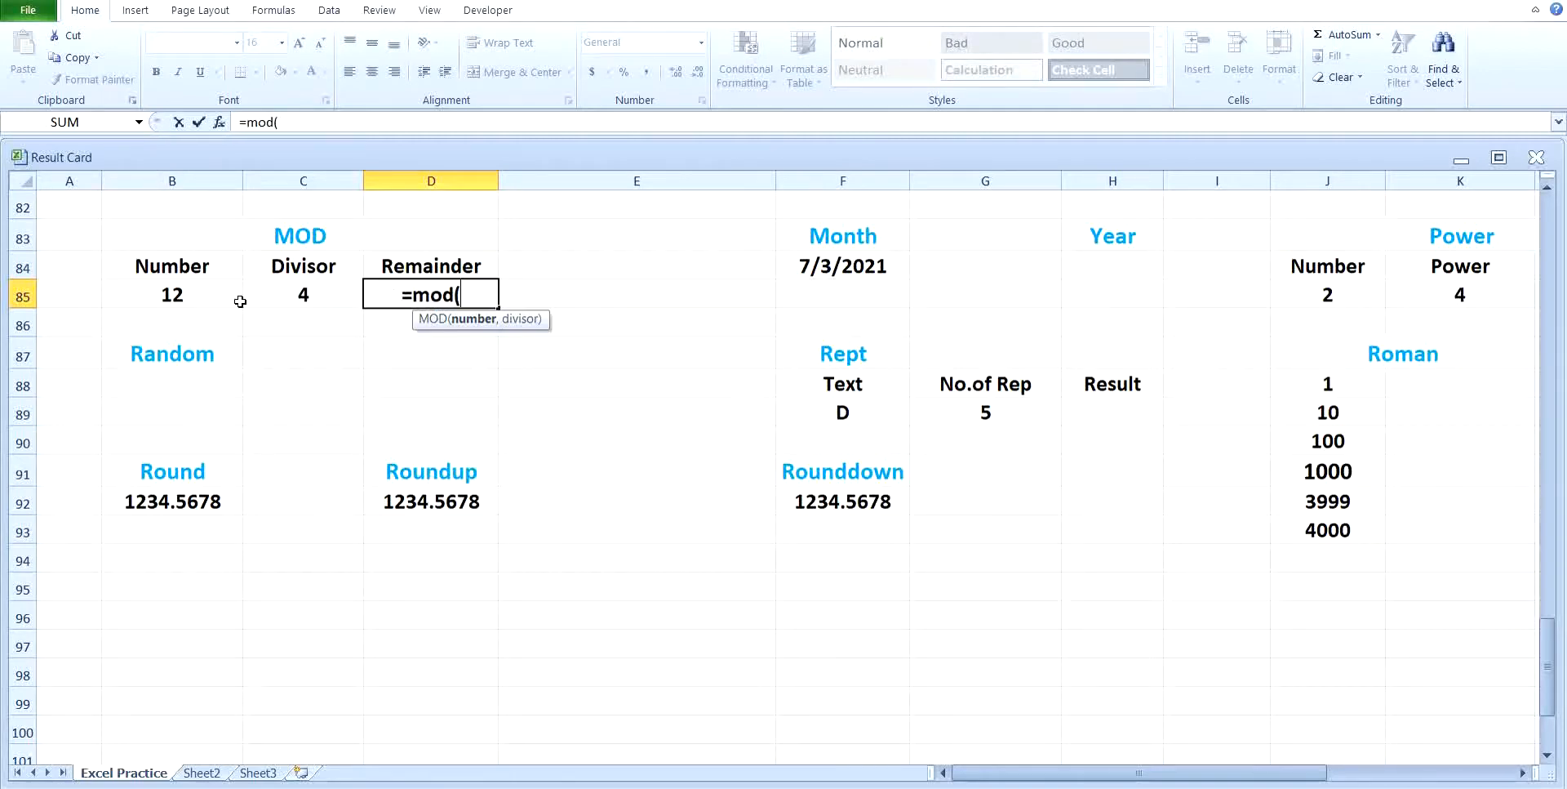
left_click(208, 295)
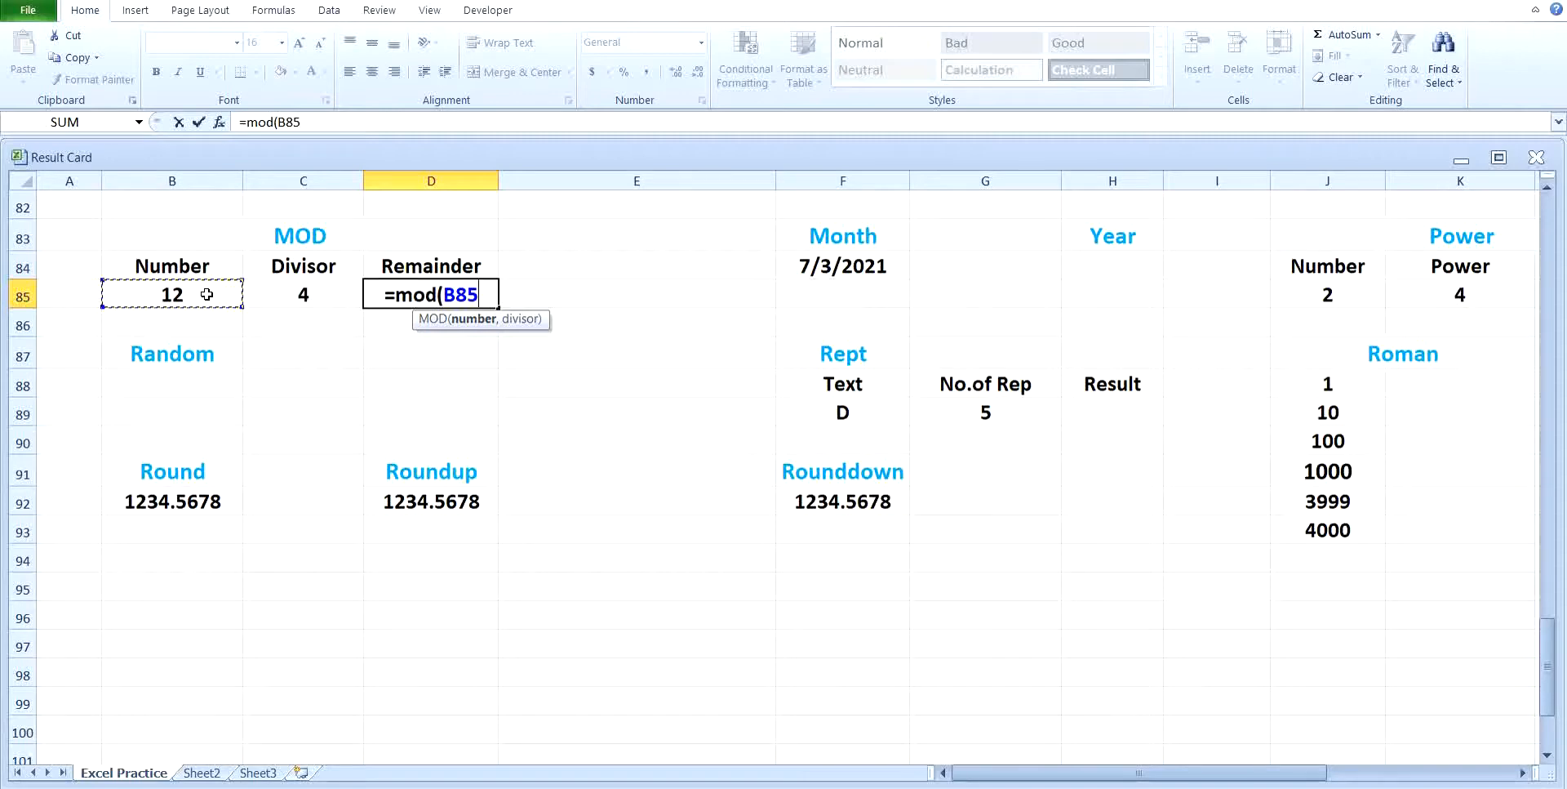
type(",")
left_click(282, 300)
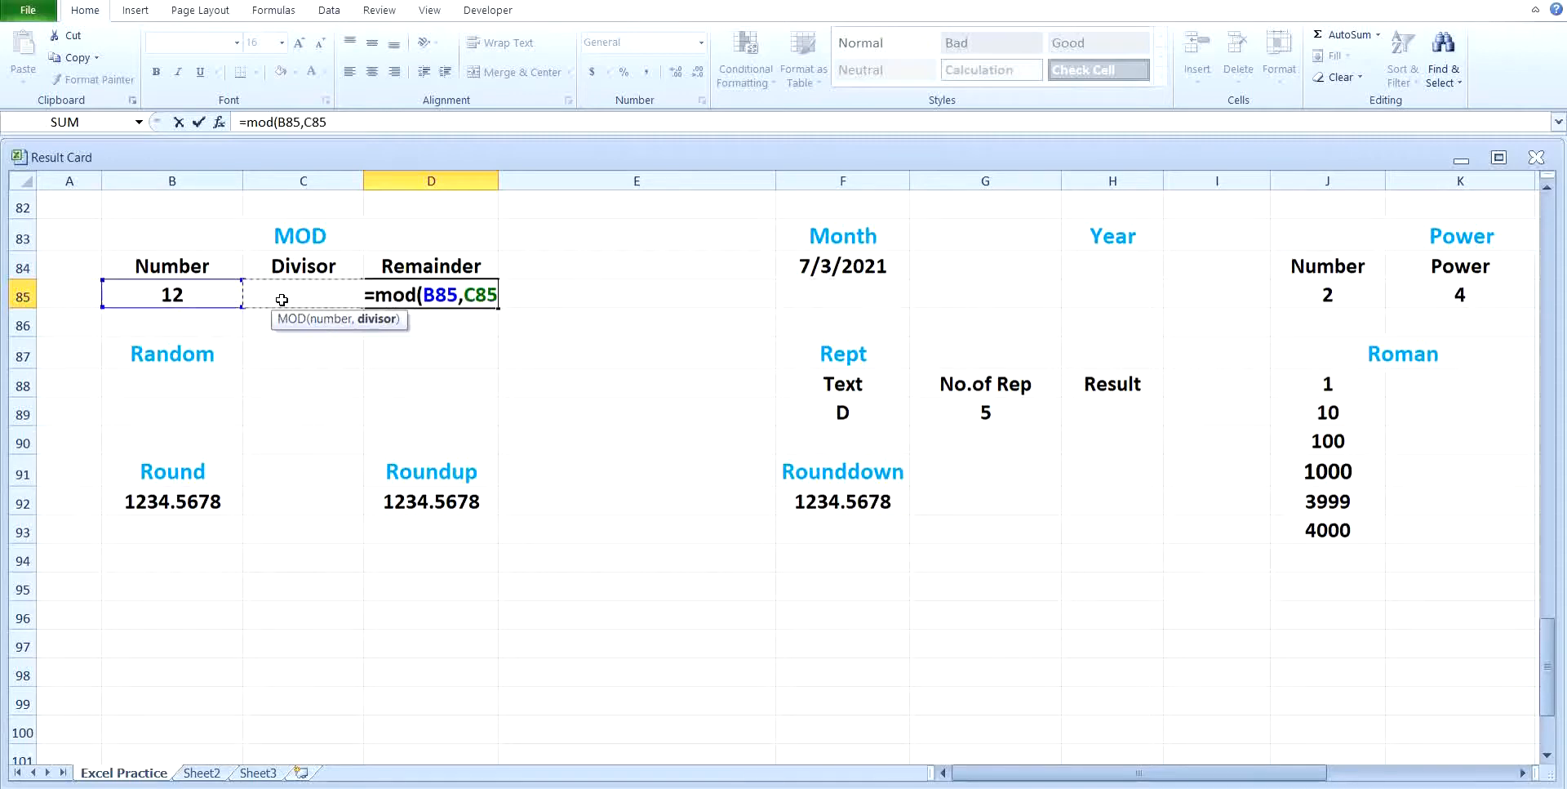
key("Return")
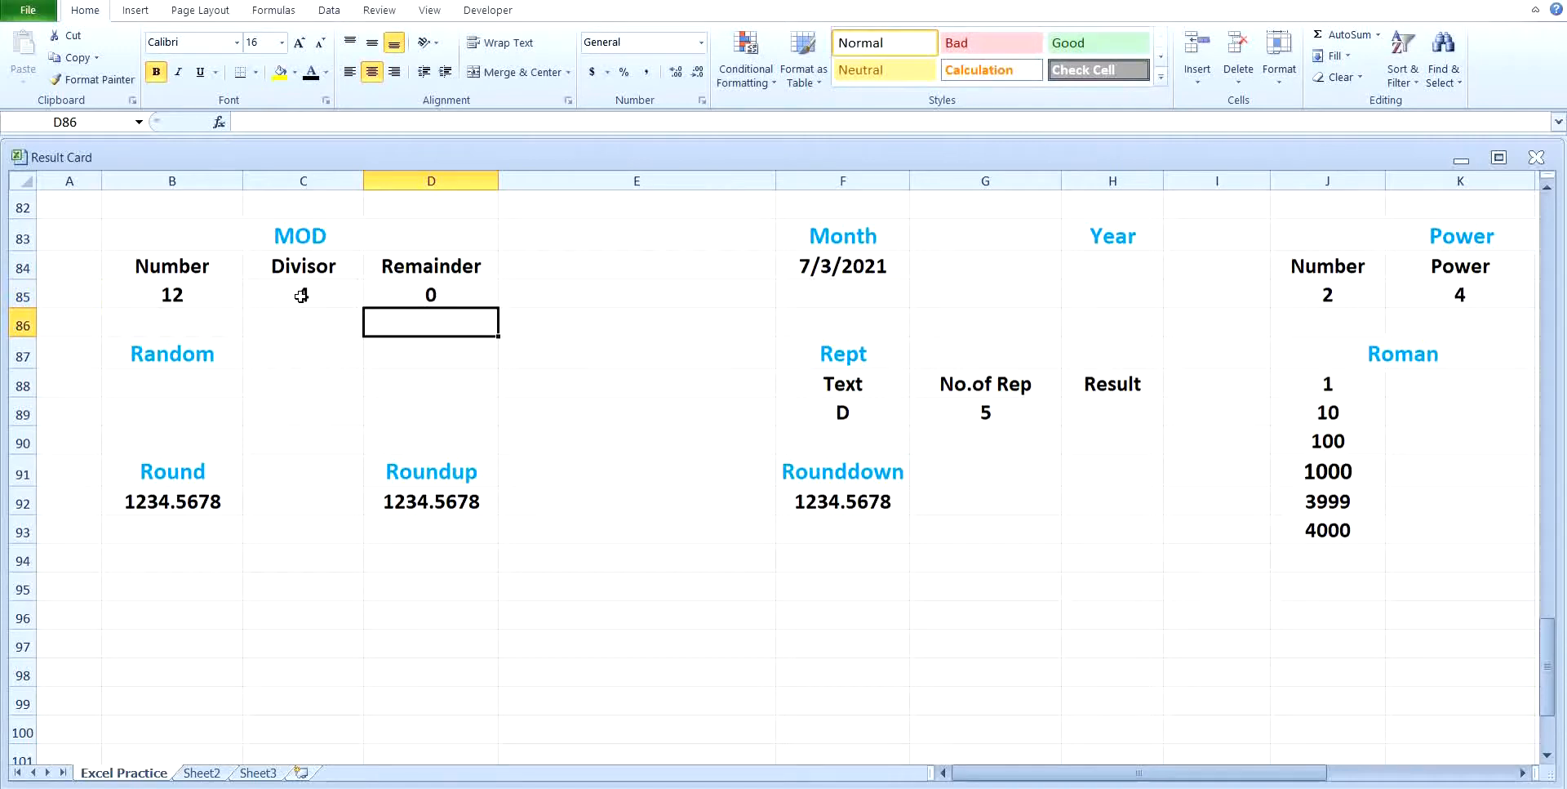
Step: Set the MOD example's number in B85 to 15
left_click(221, 296)
type("15")
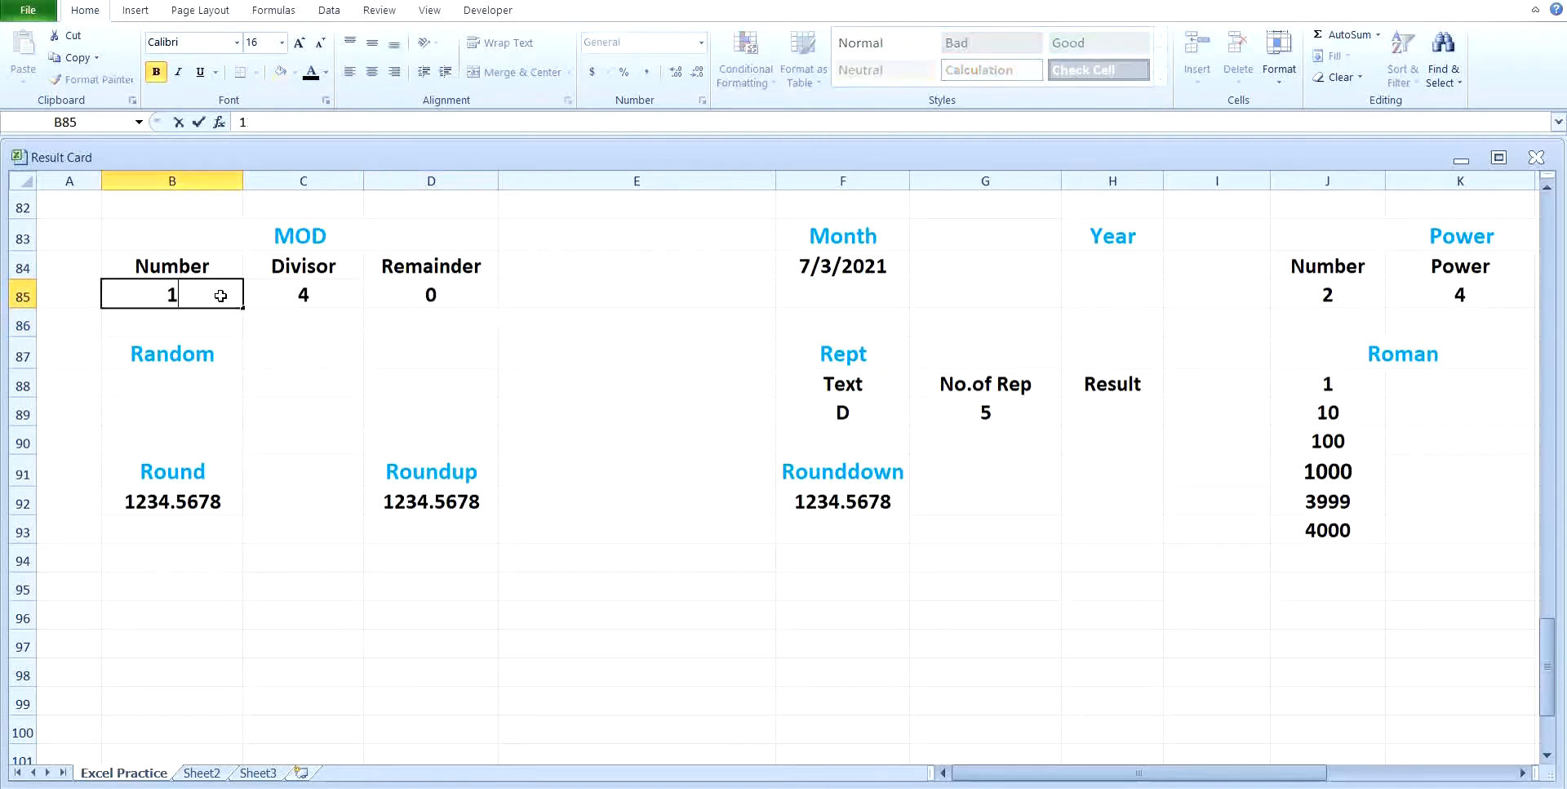
left_click(566, 634)
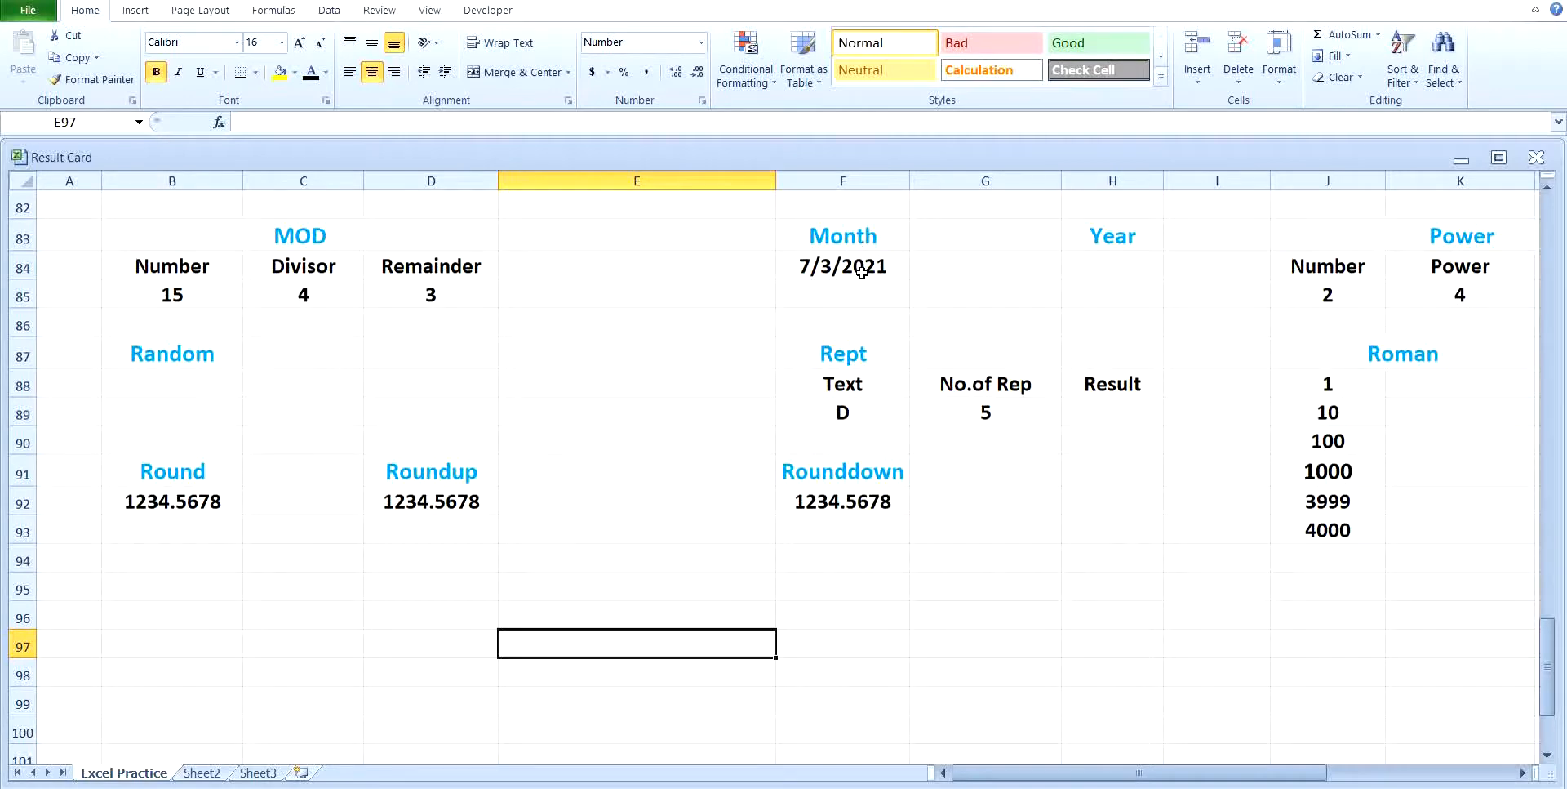
Step: Extract the month of the date in F84 into G84 with the MONTH function
left_click(973, 267)
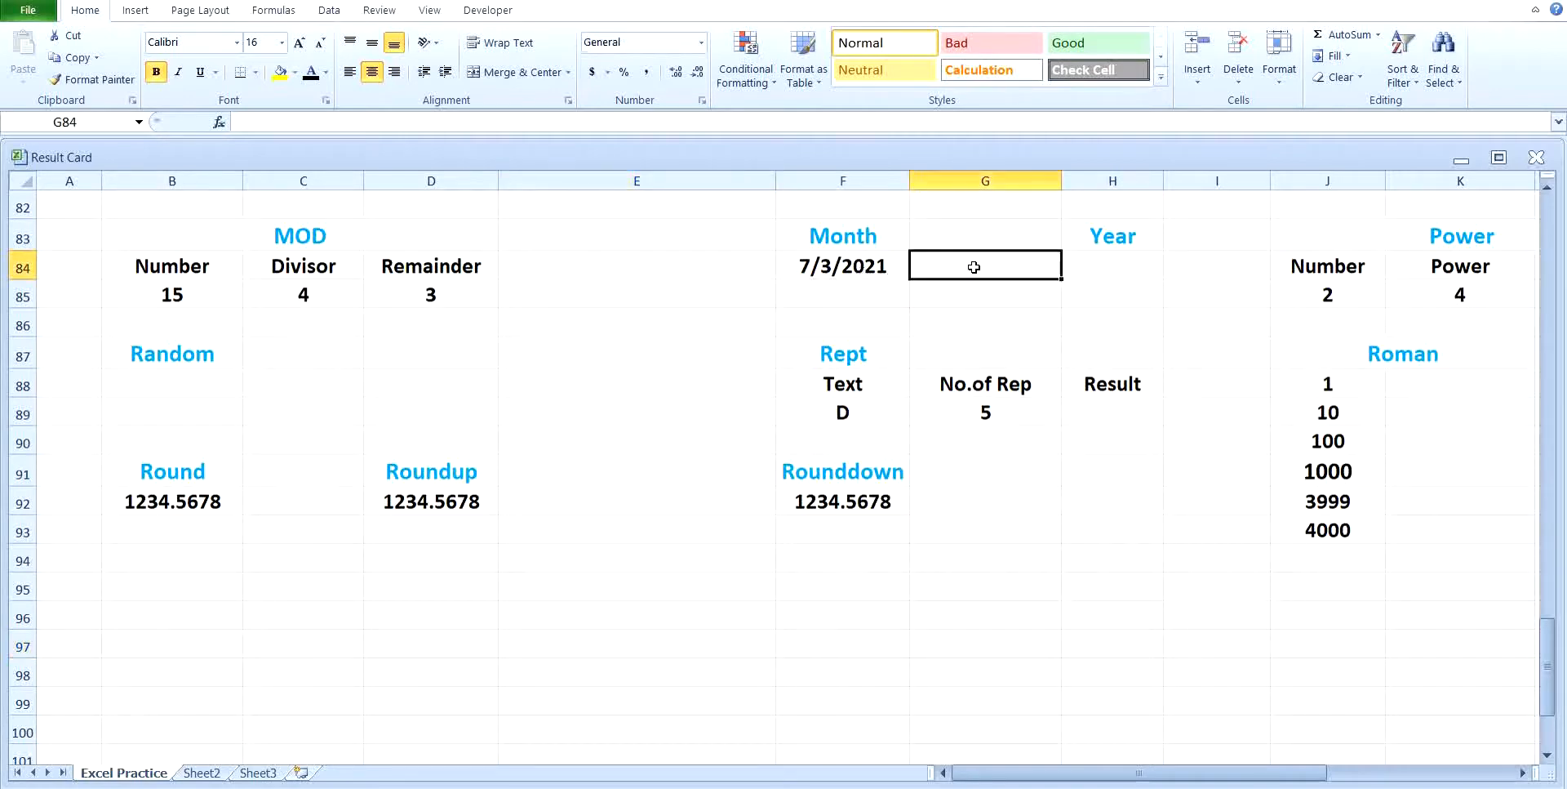
type("=mon")
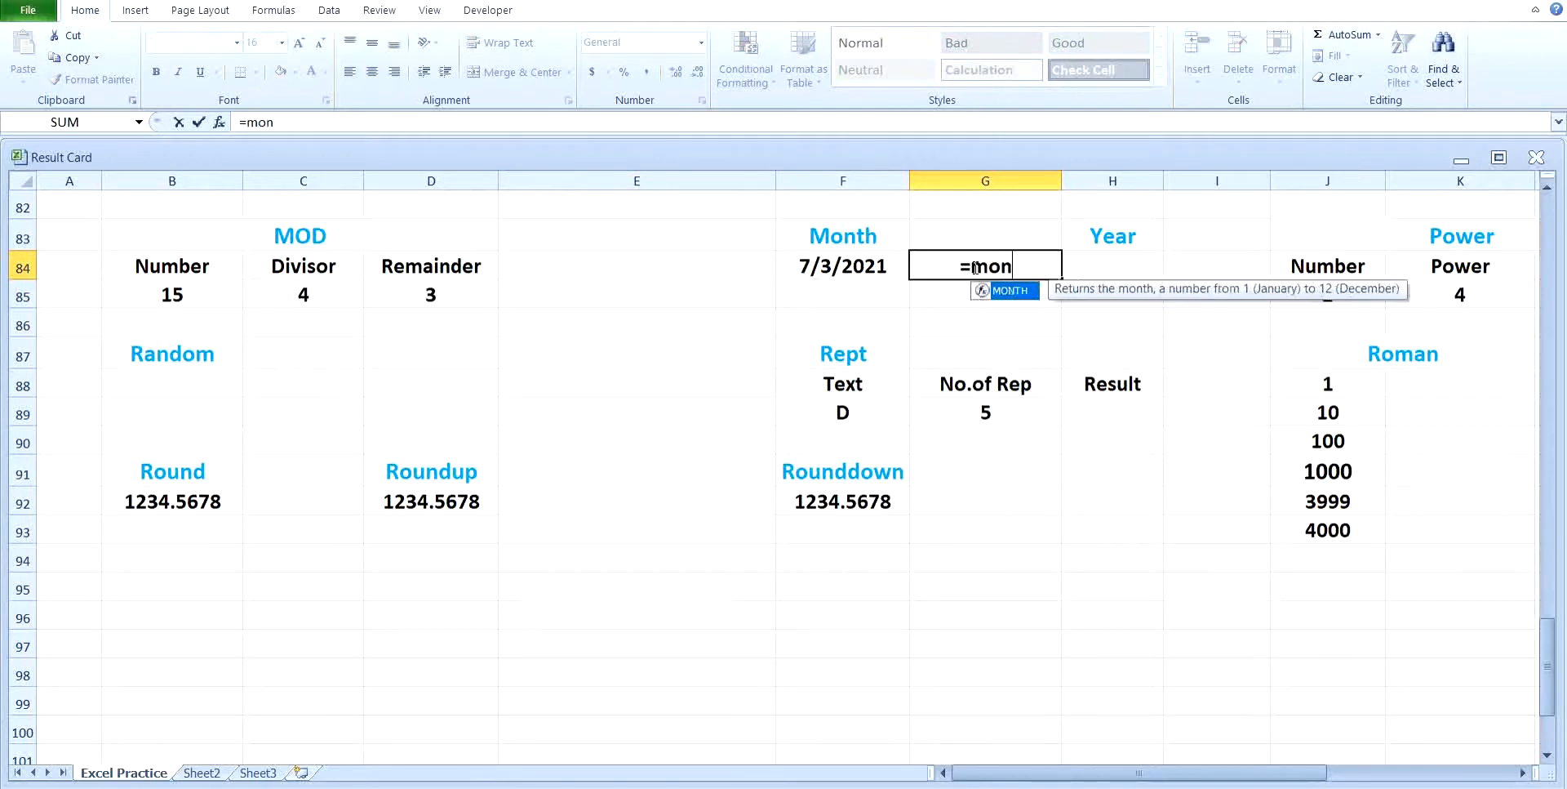
type("th(")
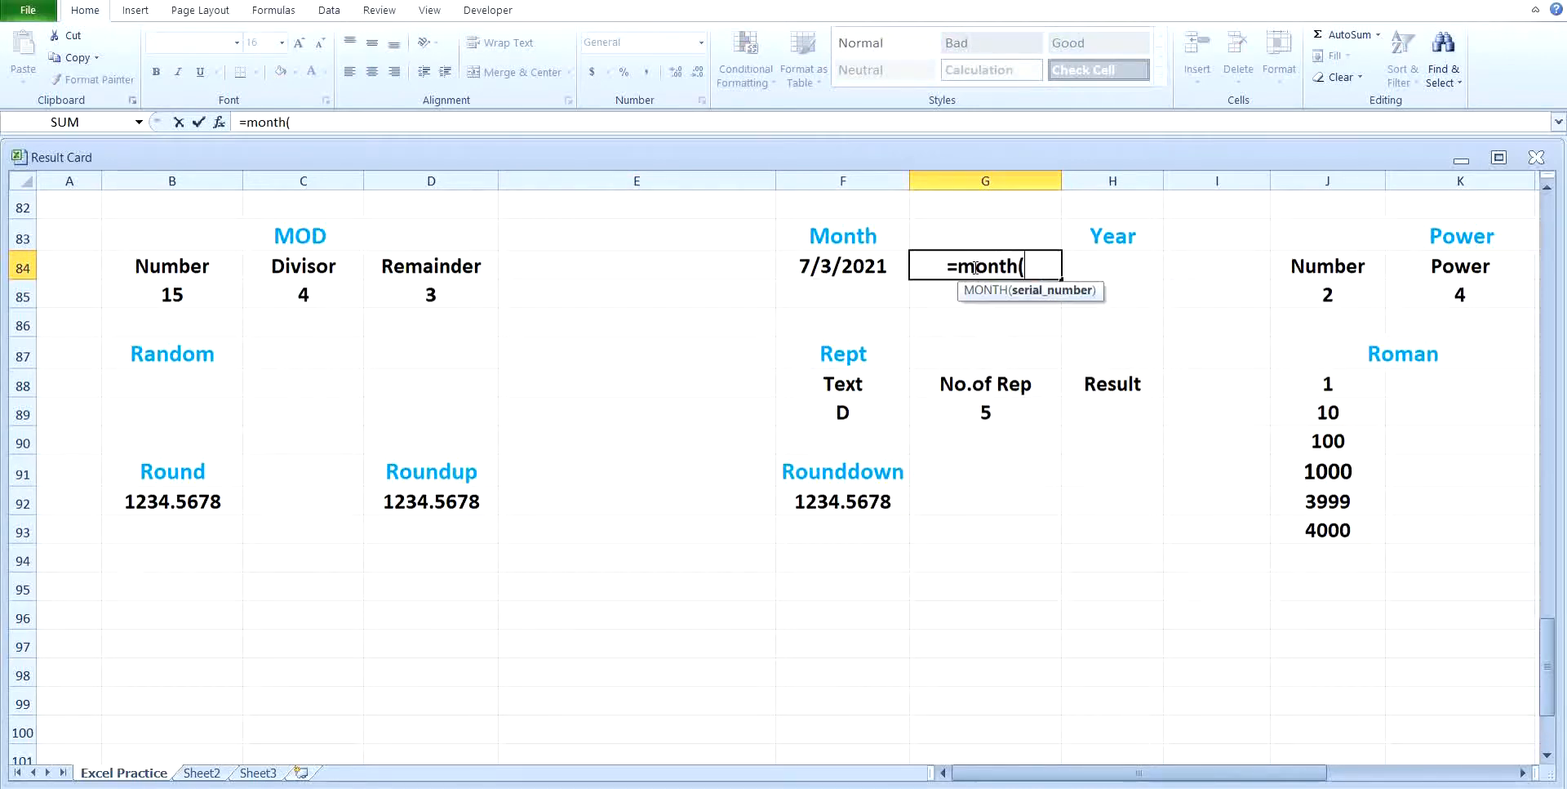
left_click(879, 264)
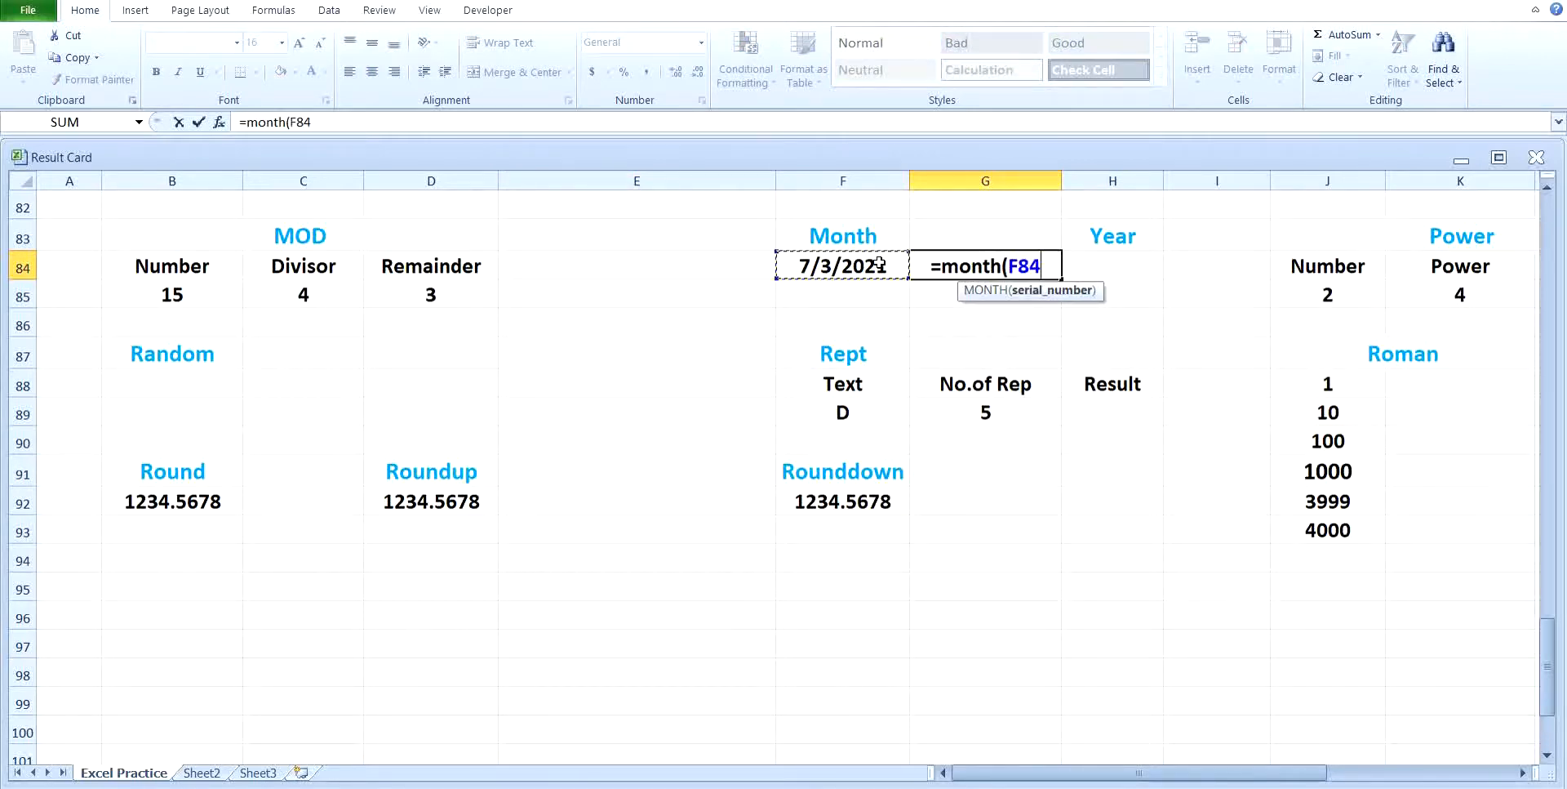
key("Return")
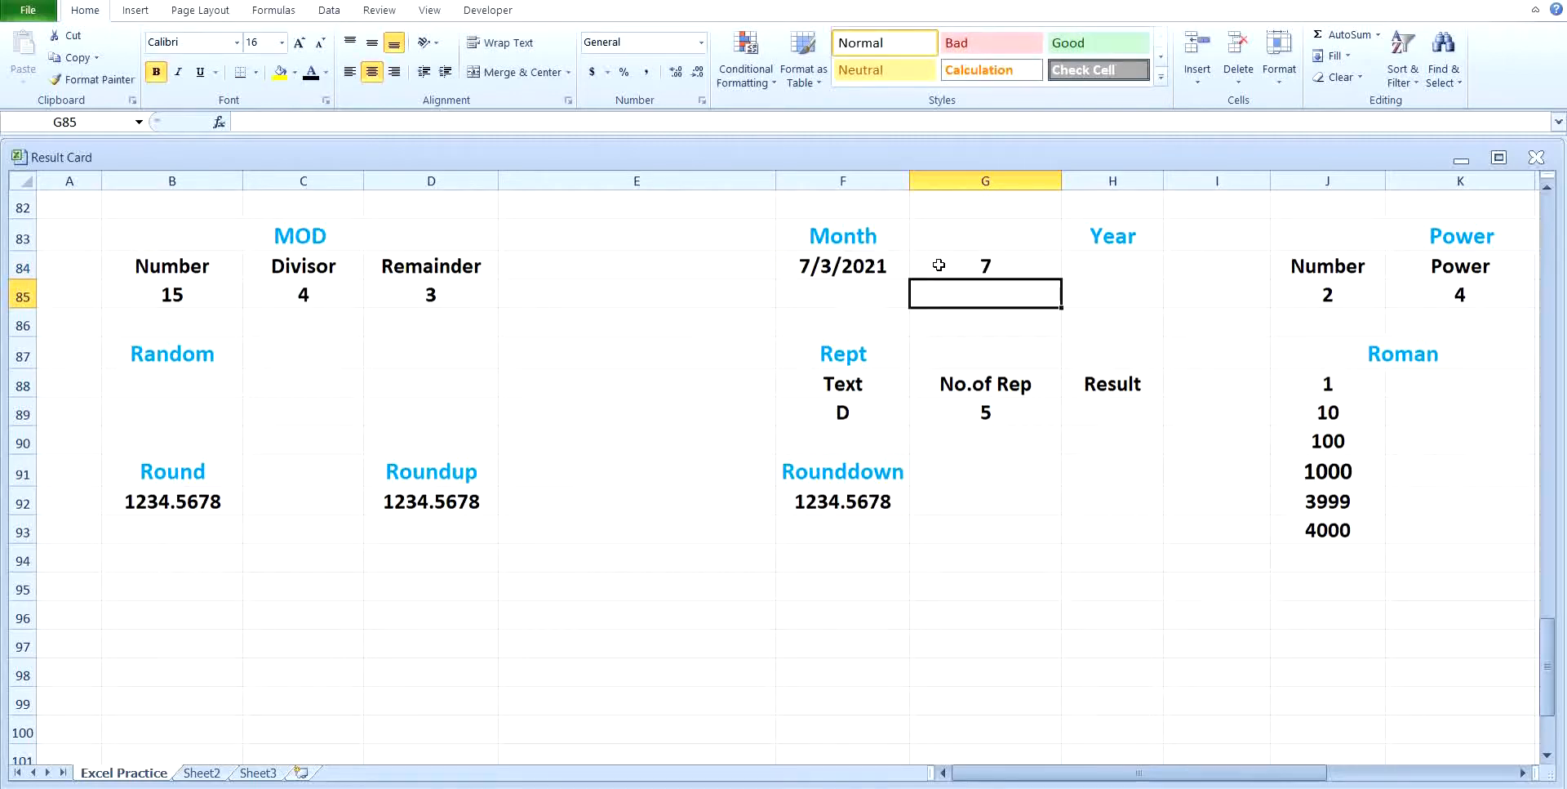
Step: Extract the year of the date in F84 into H84, below the Year heading, with the YEAR function
left_click(1099, 260)
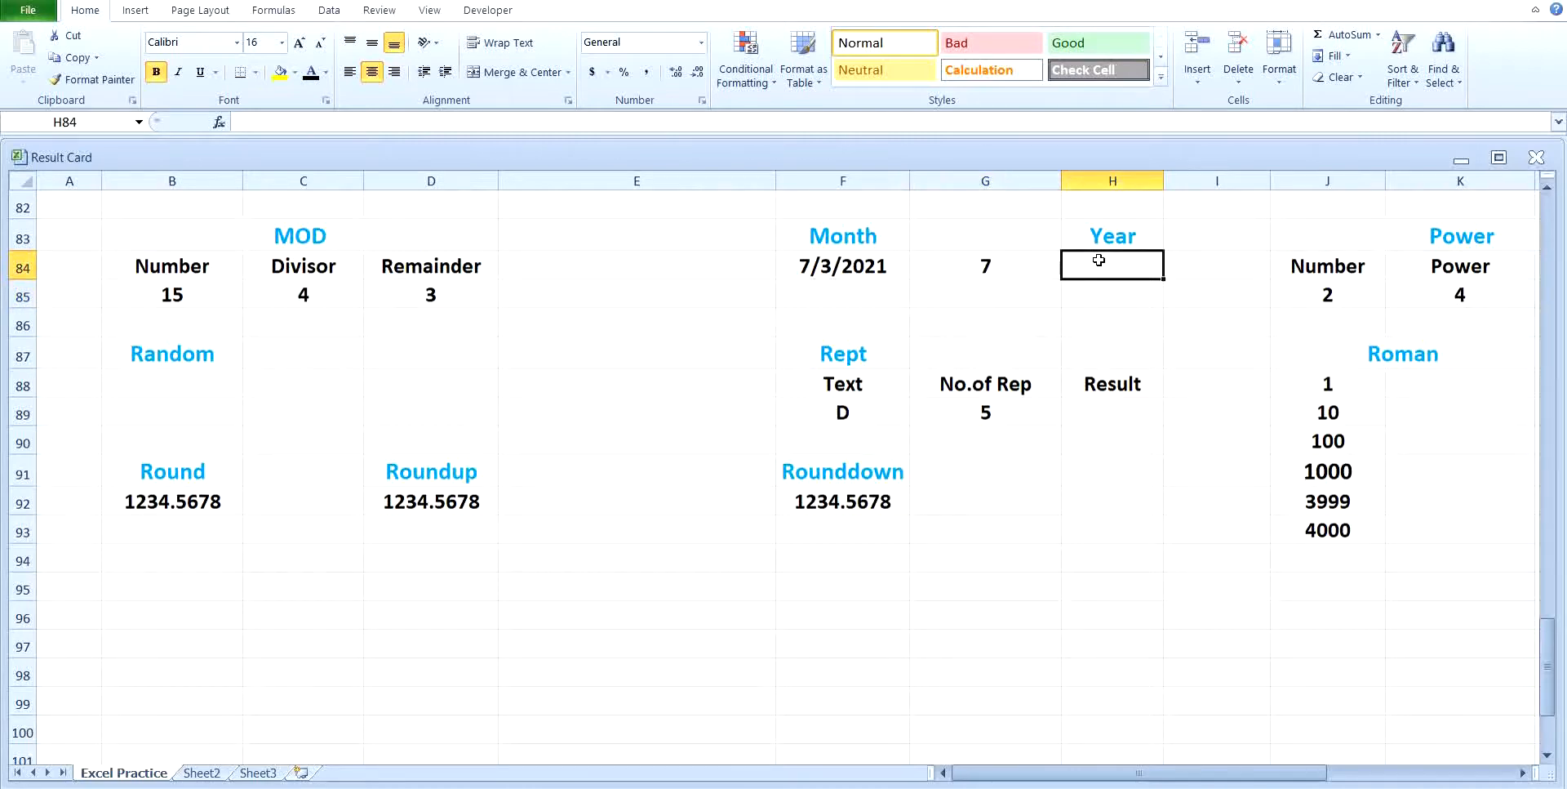
type("=year(")
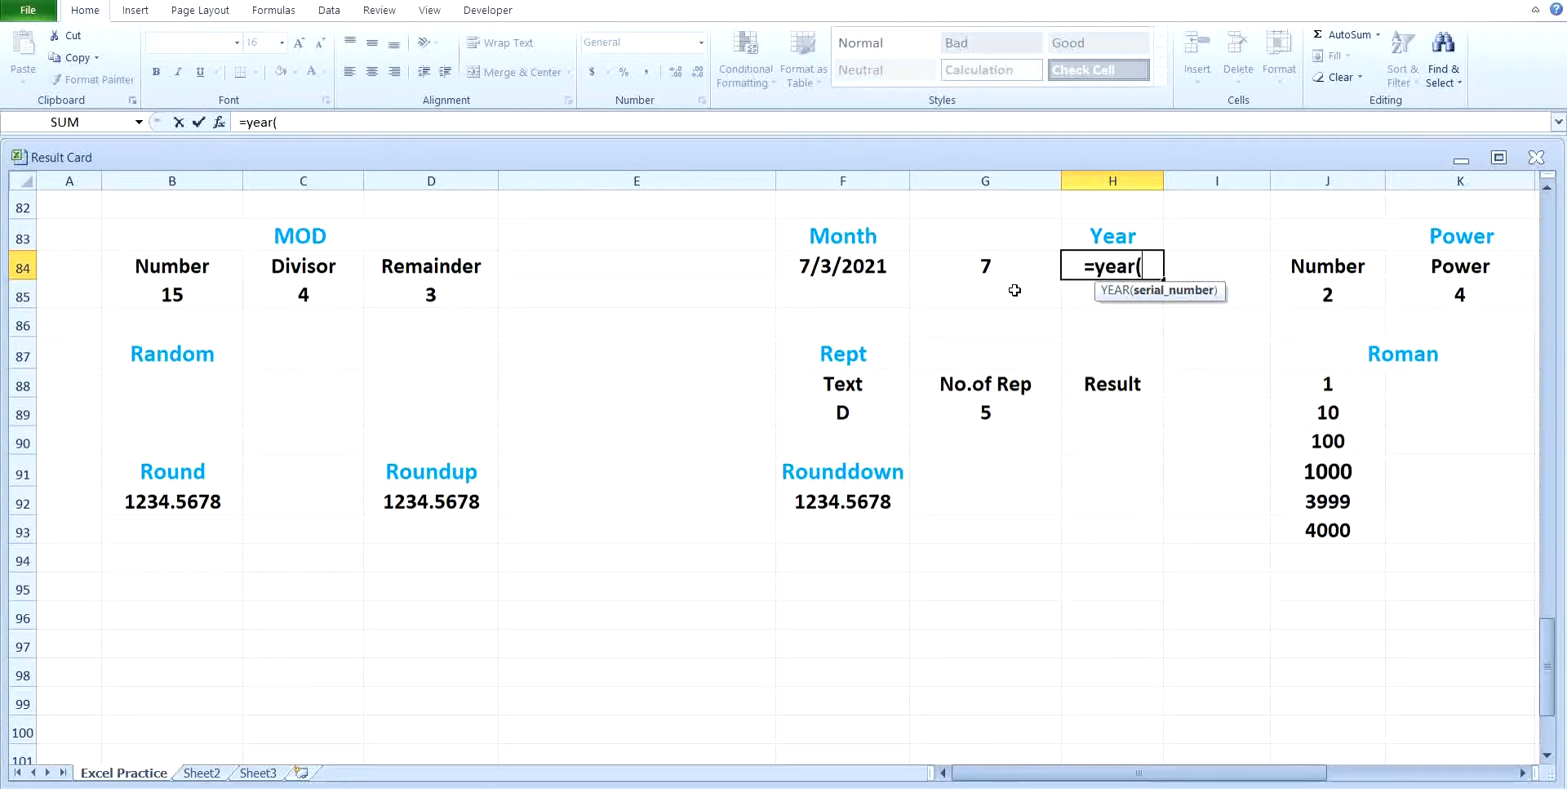
left_click(856, 265)
key("Return")
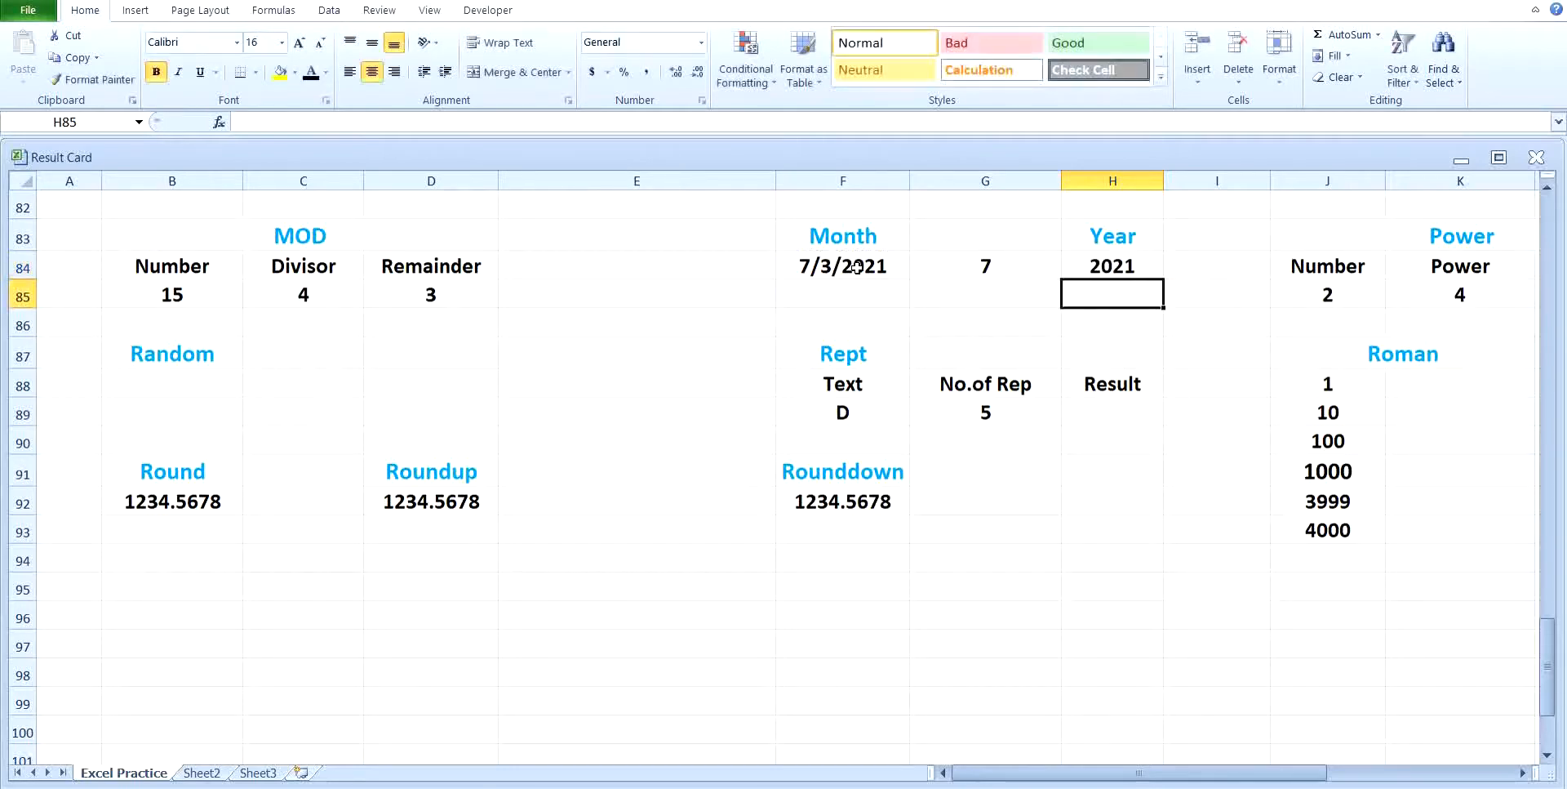
Step: Calculate the Answer in L85 with the POWER function, raising the number in J85 to the power in K85
left_click(1518, 771)
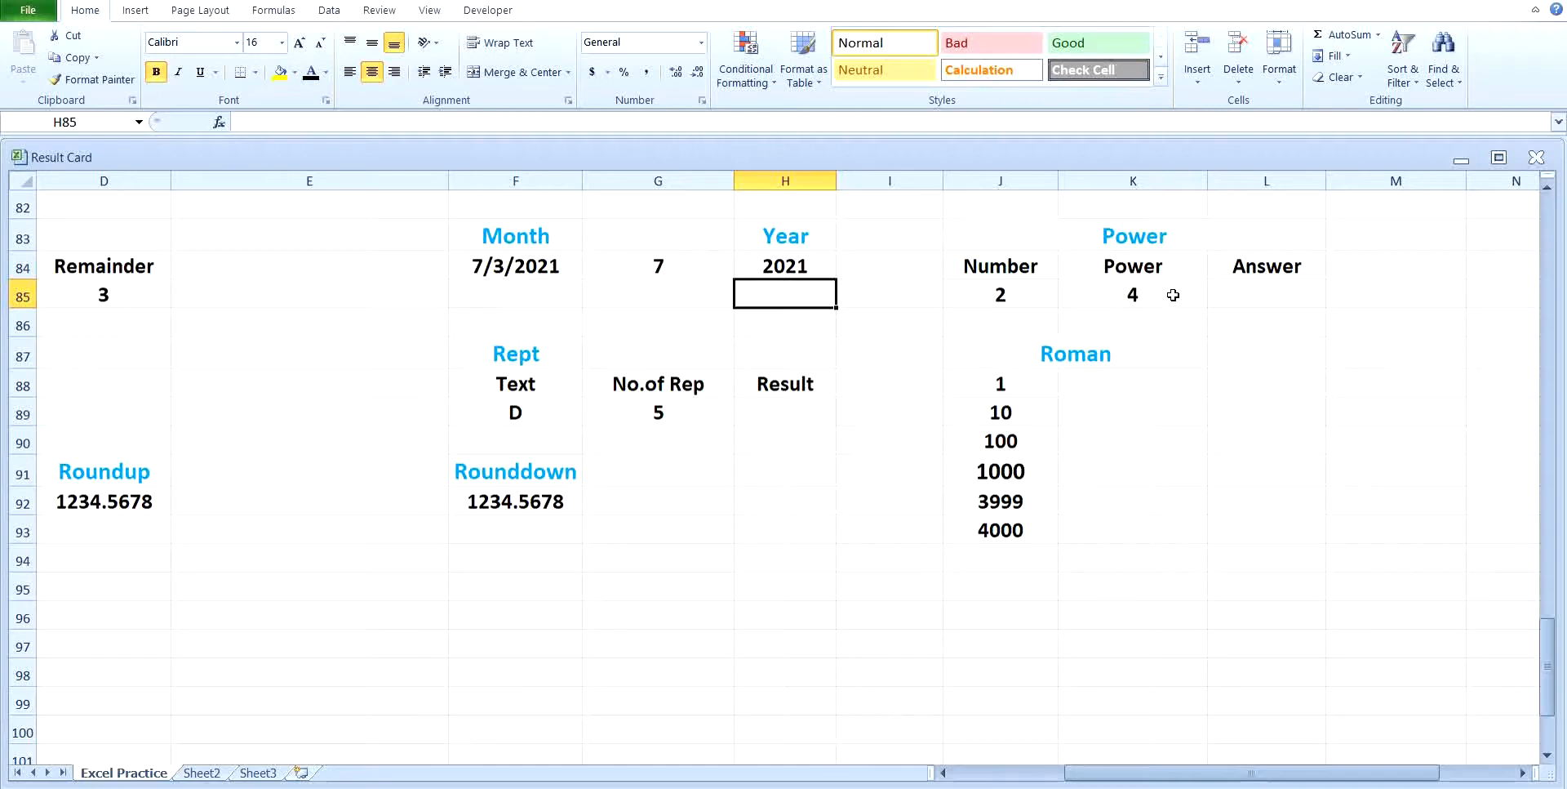
left_click(1225, 296)
type("=")
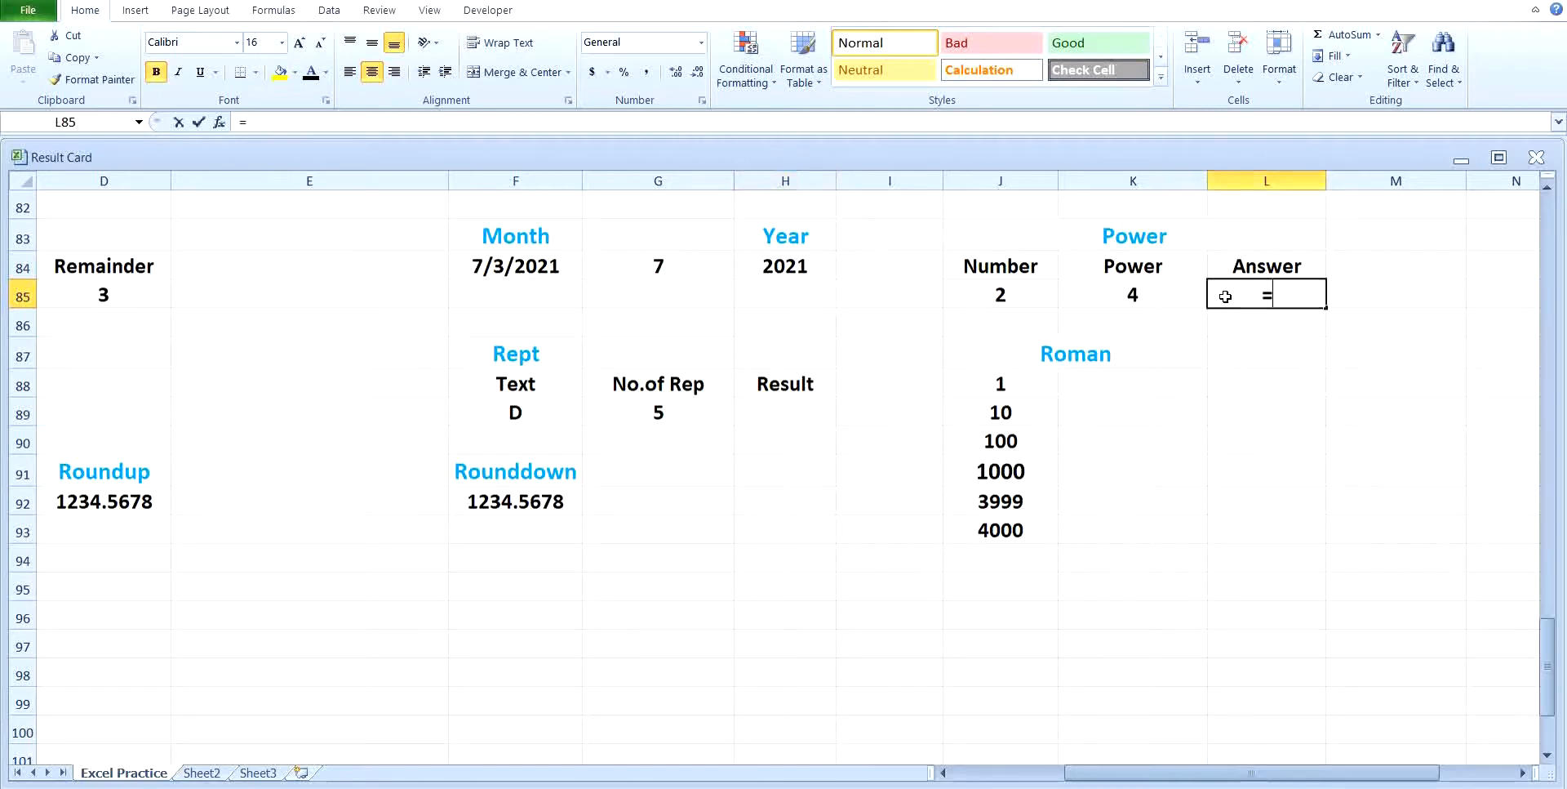
type("powe")
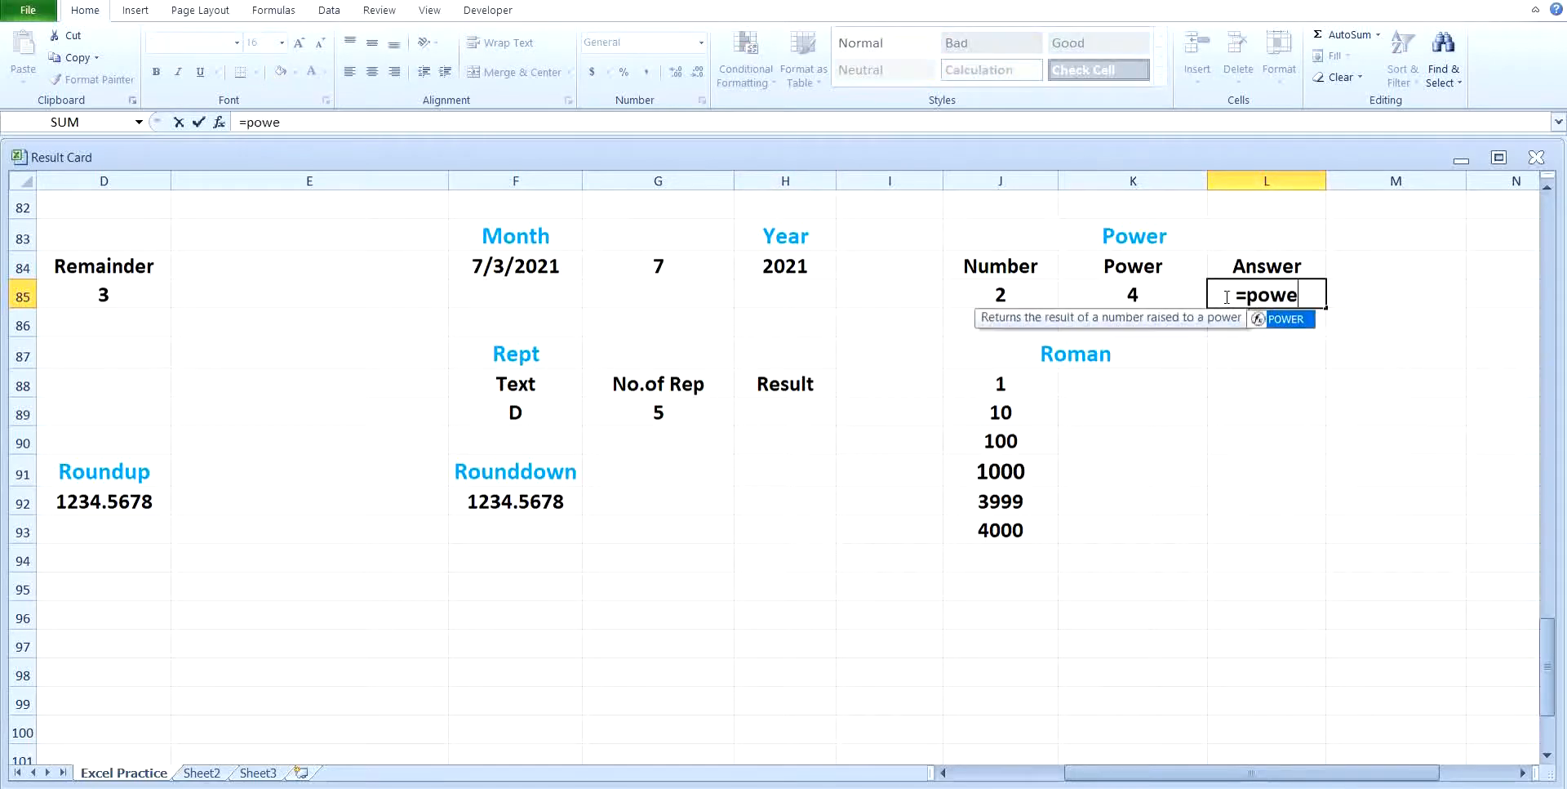
type("r(")
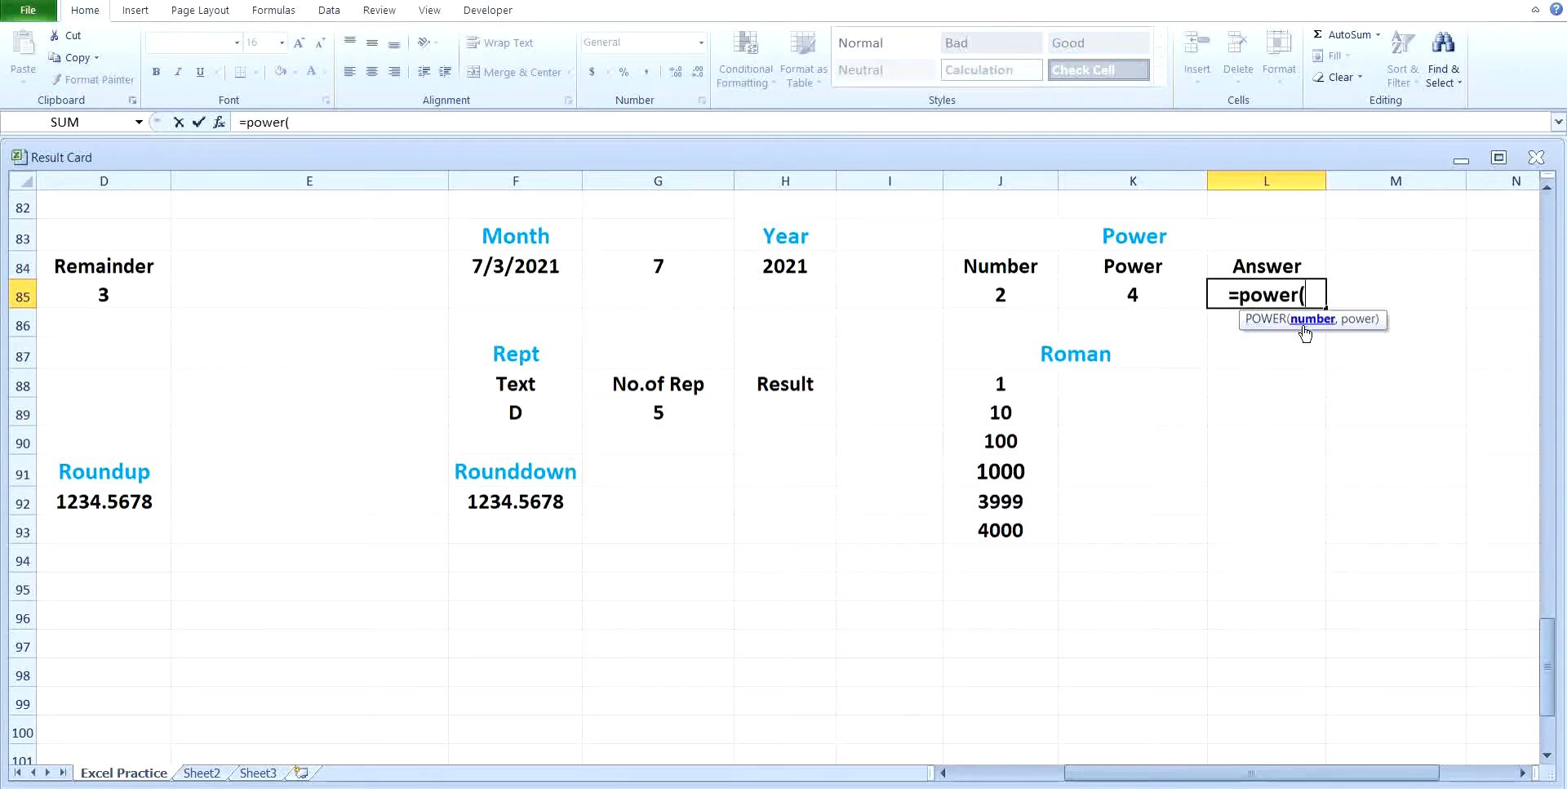
left_click(1039, 290)
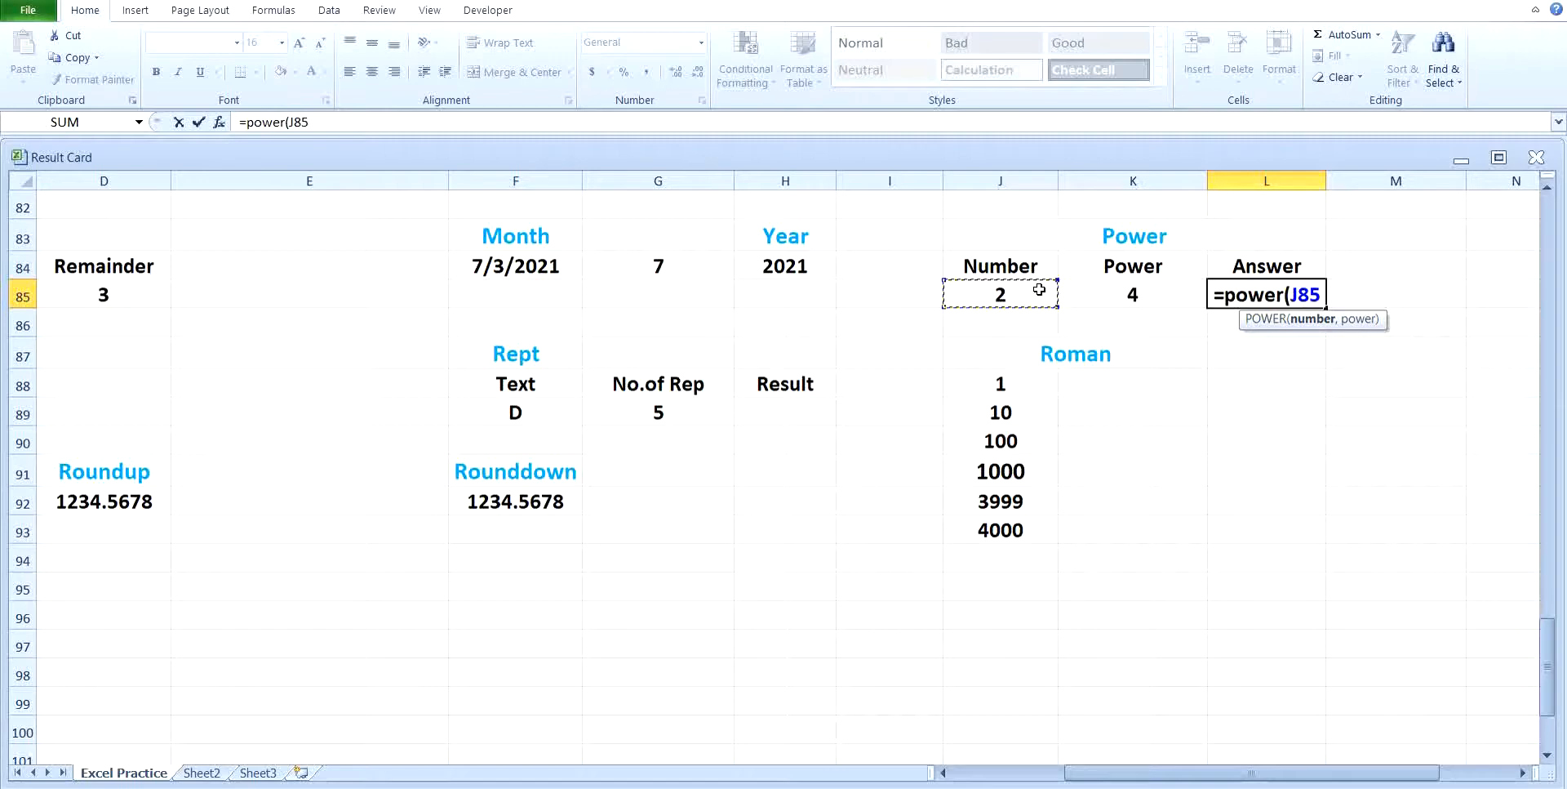
type(",")
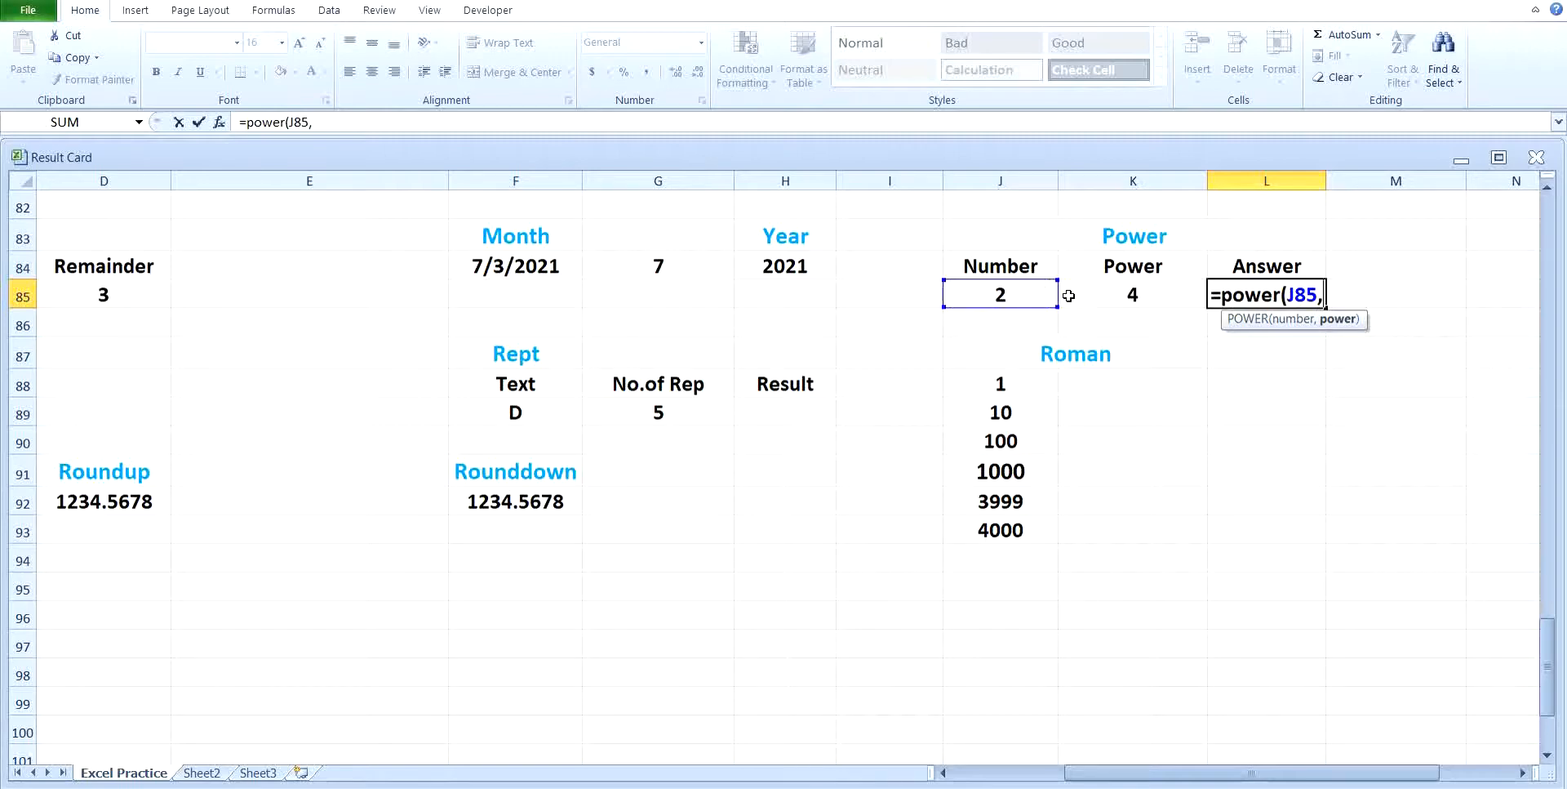
left_click(1092, 300)
key("Return")
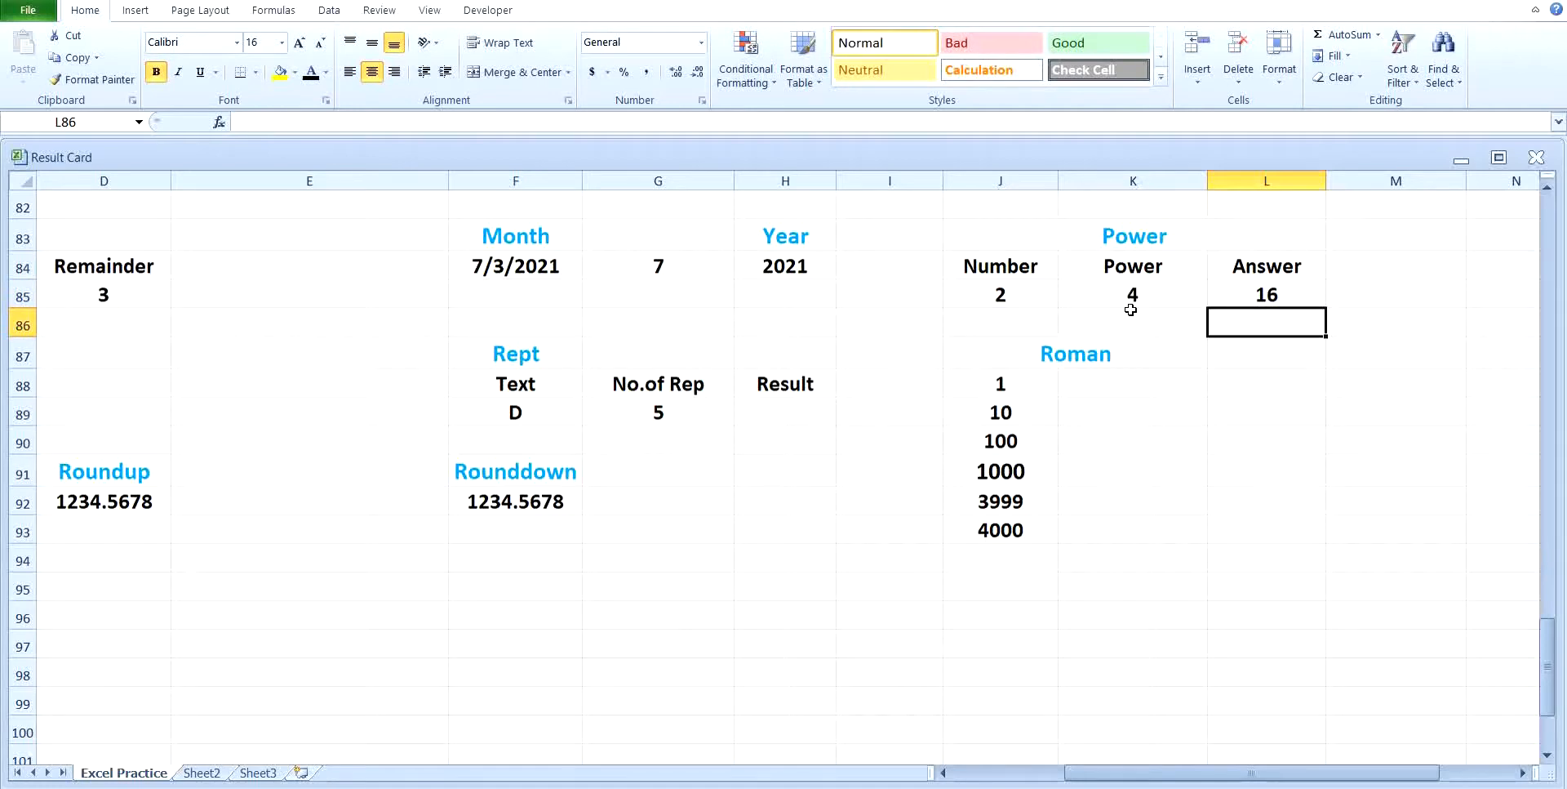
Step: Set the exponent in K85 of the Power example to 6
left_click(1130, 304)
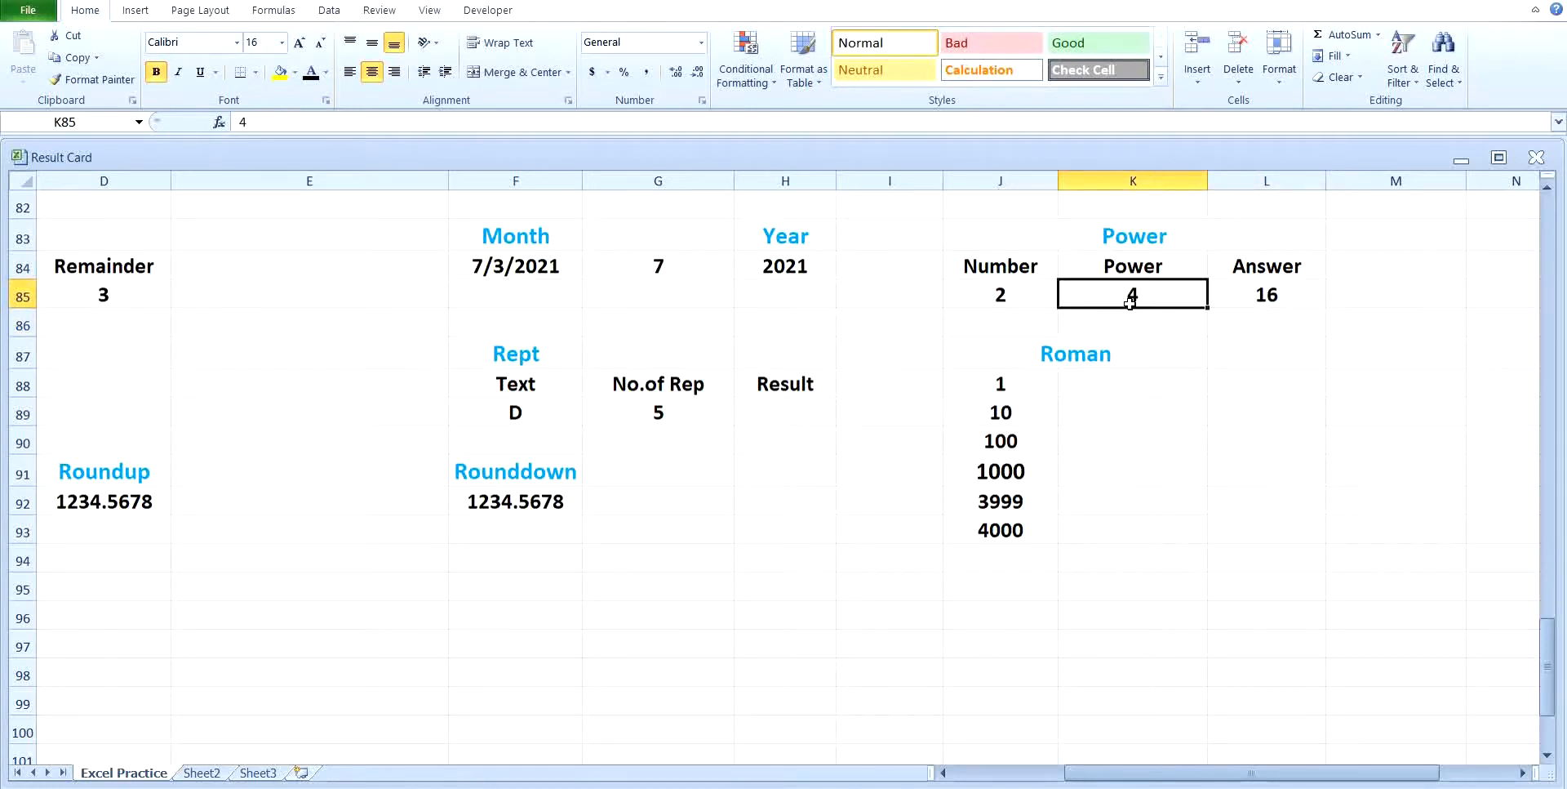
type("6")
left_click(1337, 360)
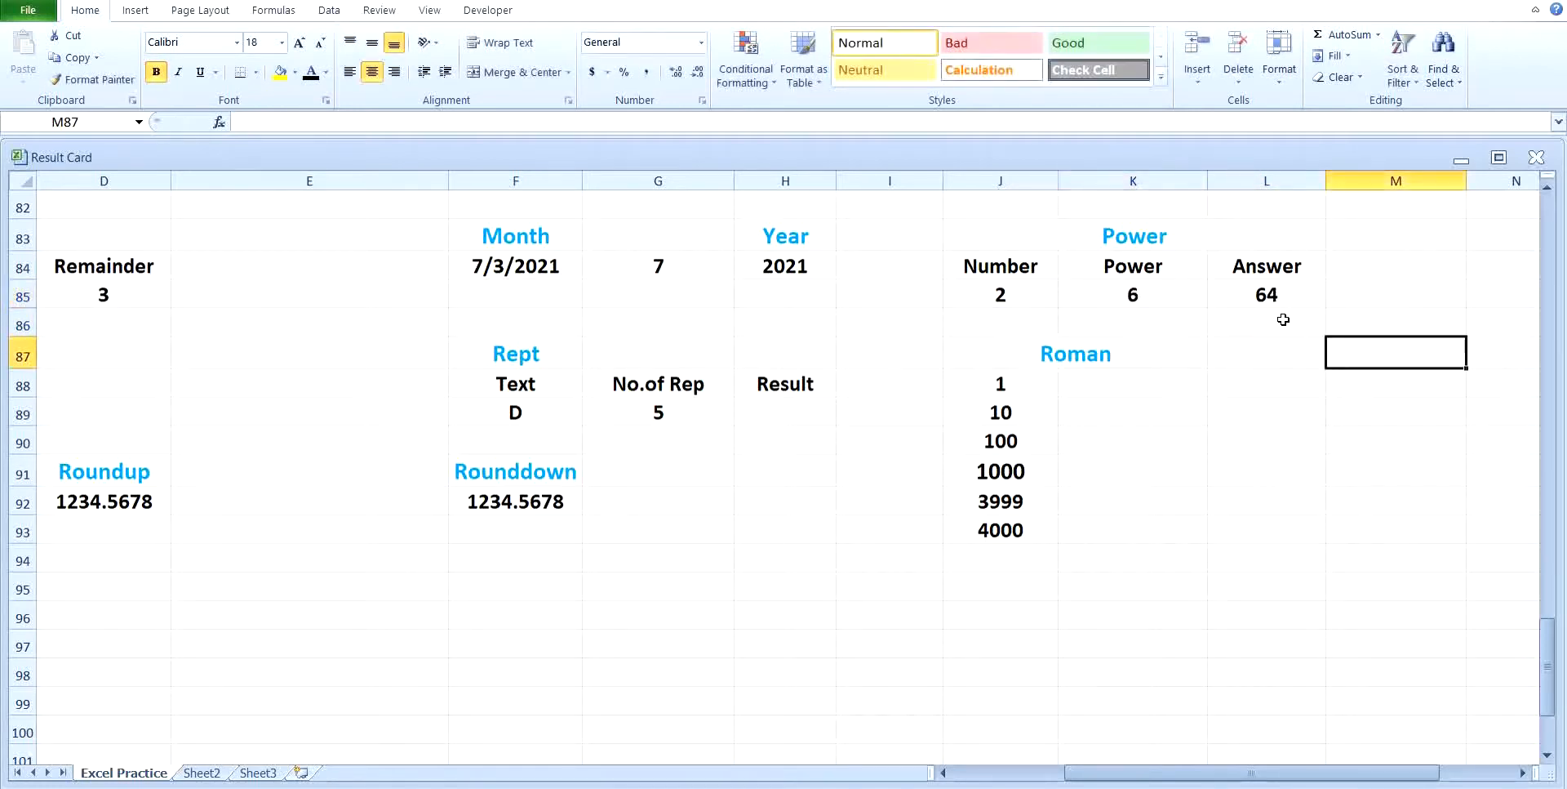
Step: Generate a random number in B88, below the Random heading, with the formula =rand()
left_click_drag(1245, 776, 1079, 776)
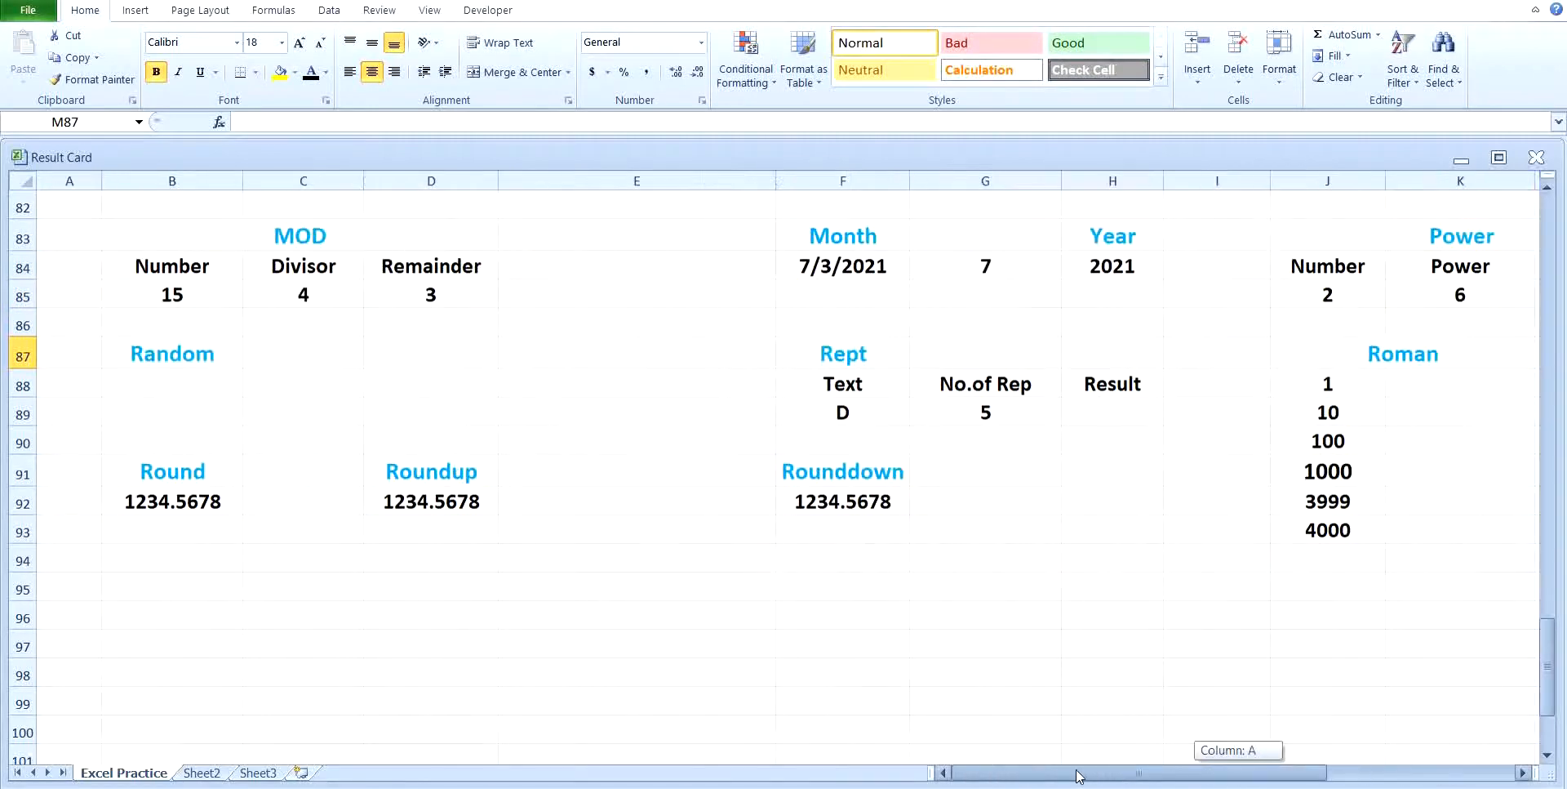
left_click(198, 375)
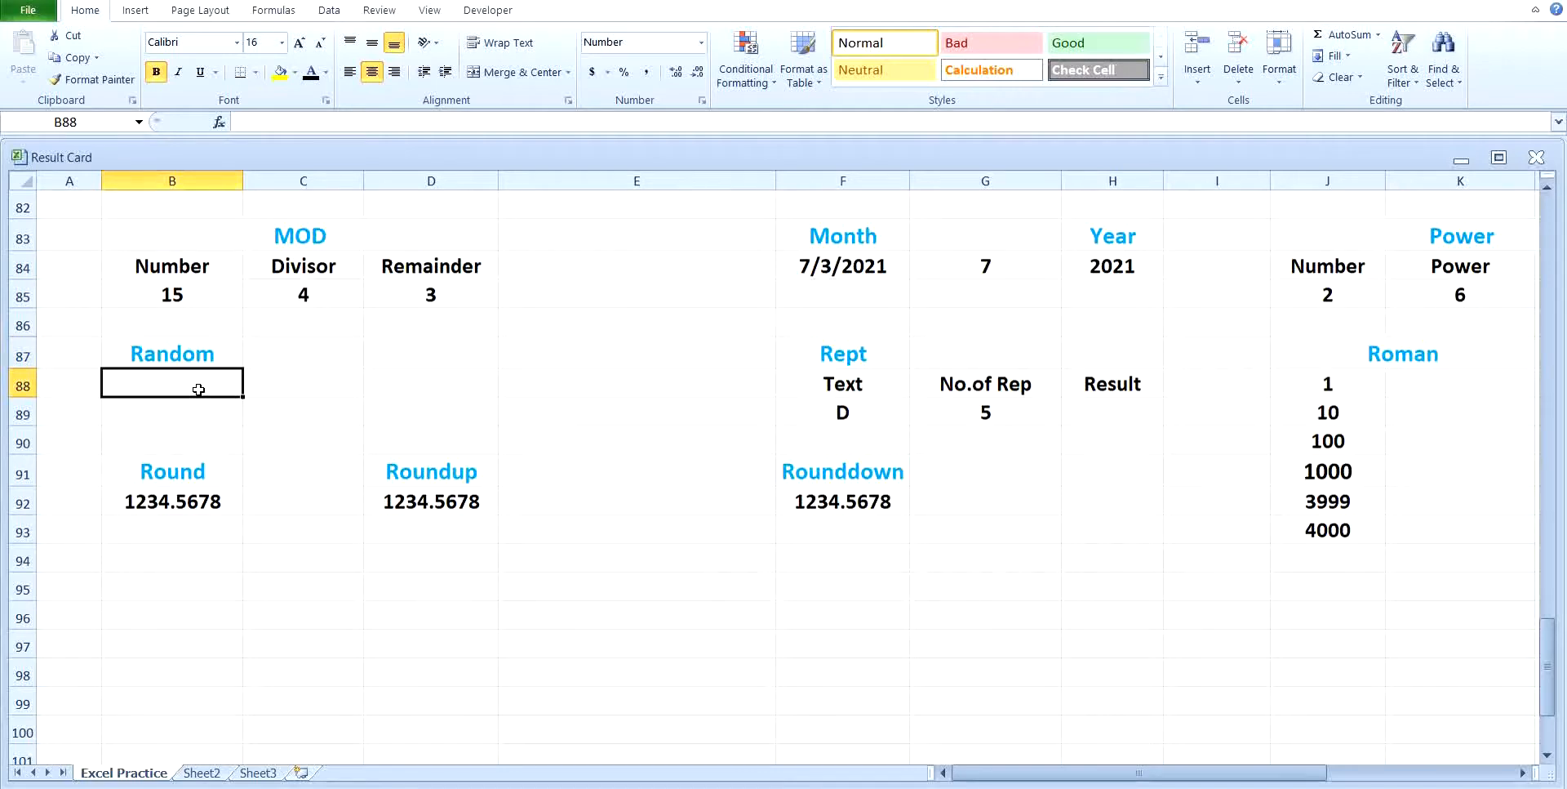
type("=")
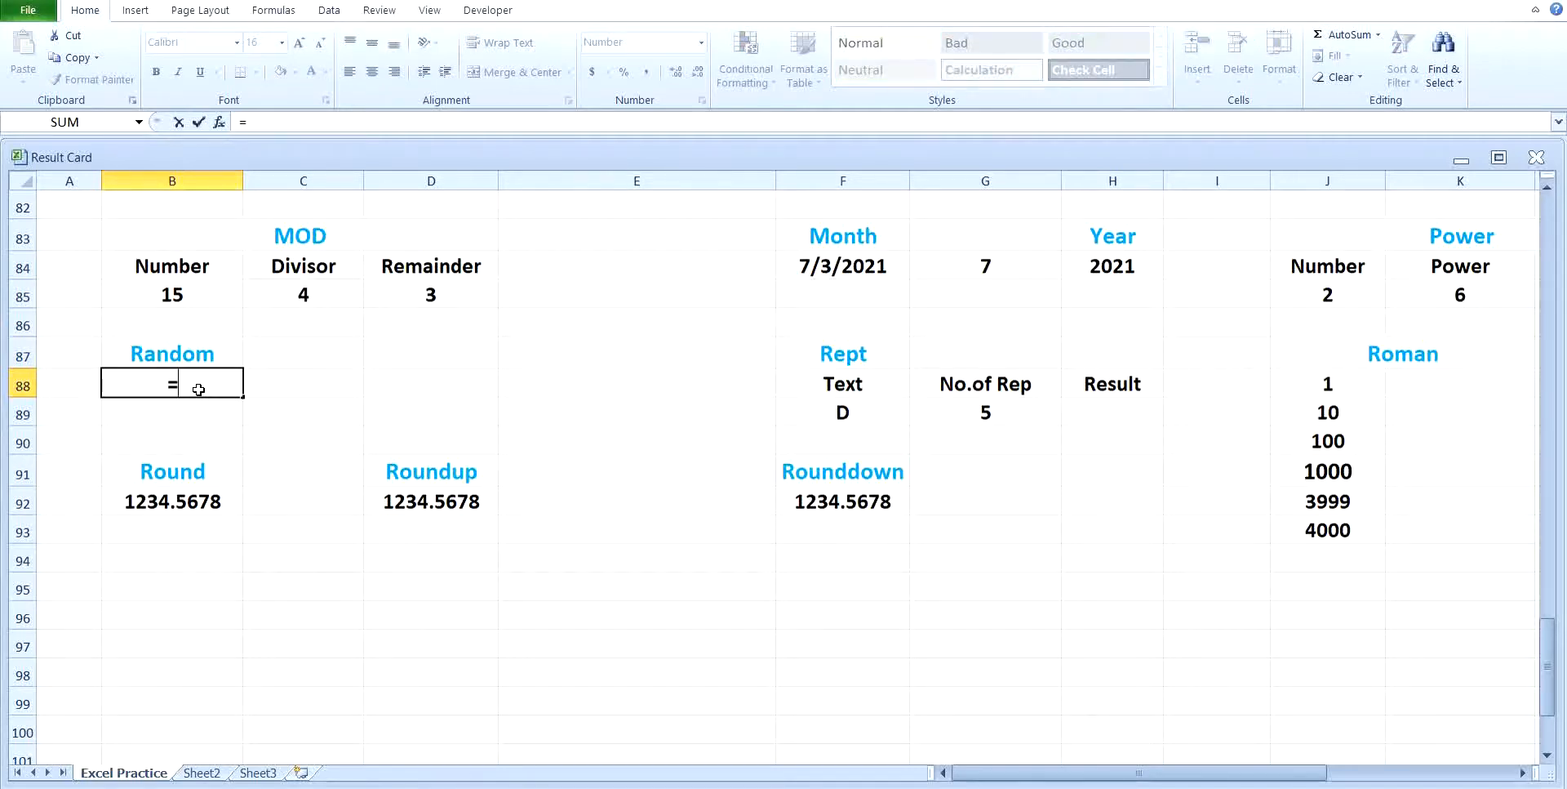
type("rand")
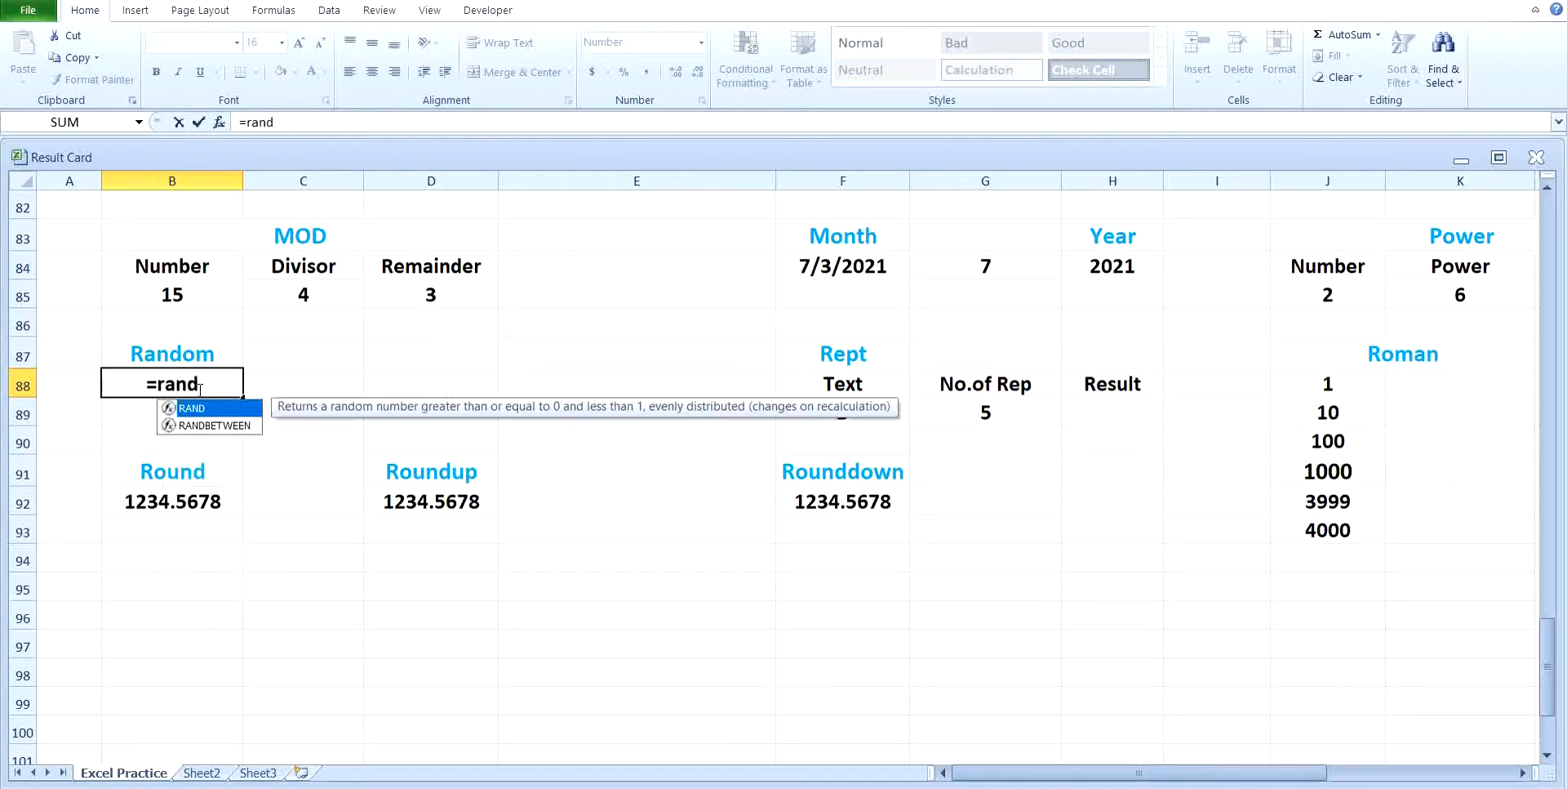
type("()")
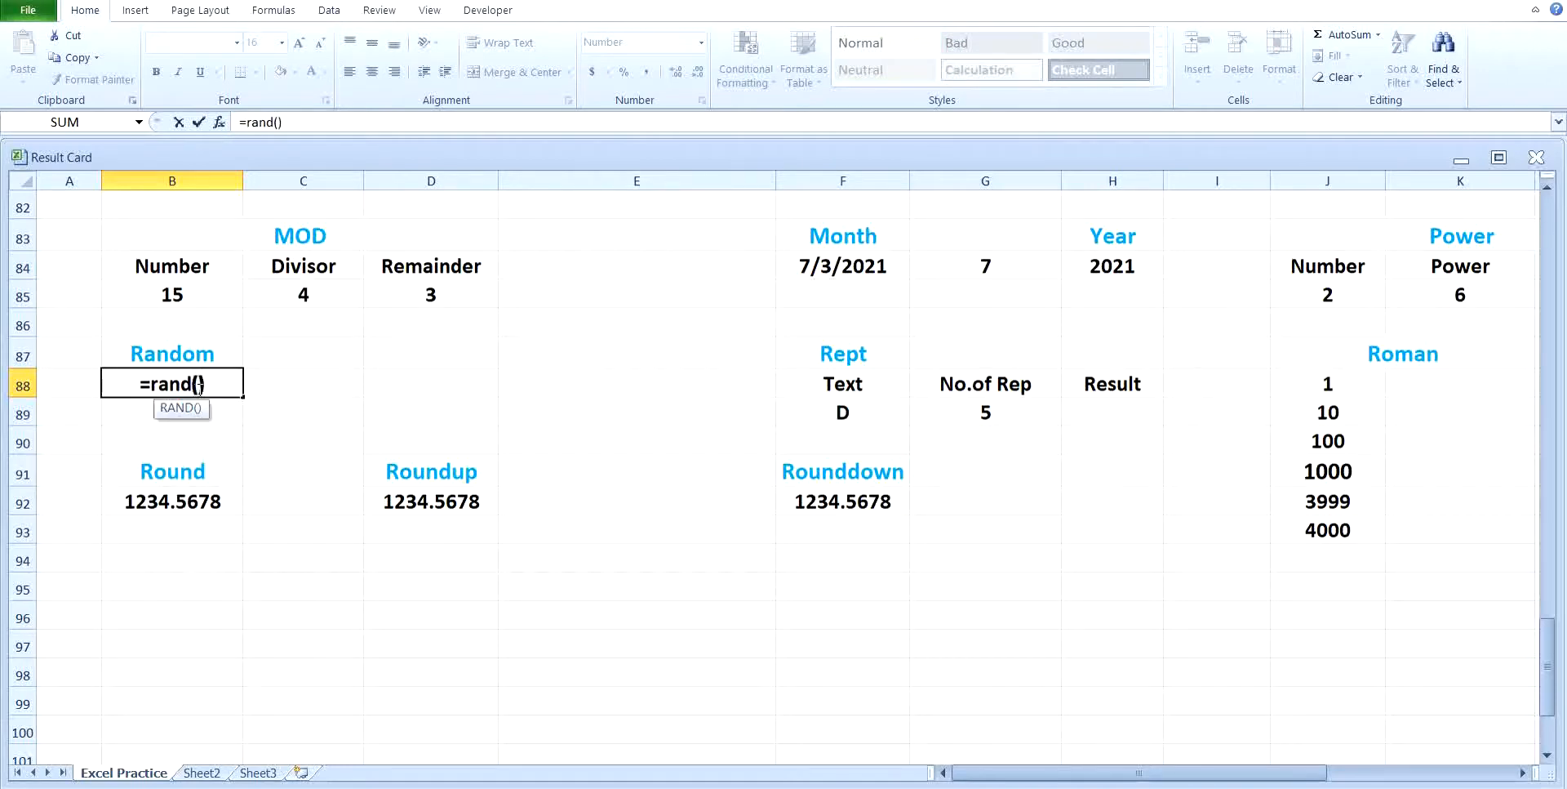
key("Return")
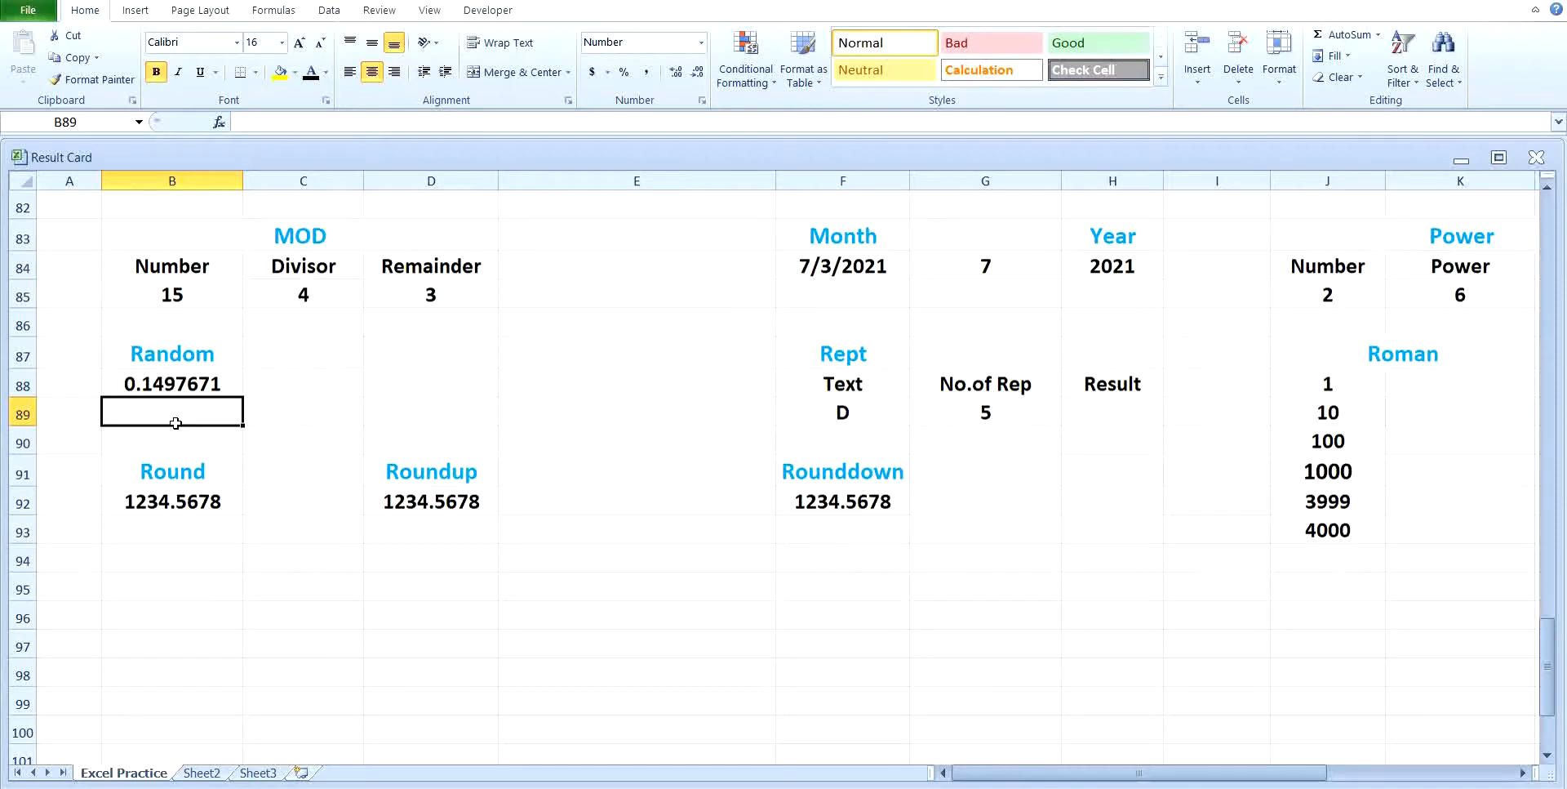
Step: Generate a random number up to 100 in B89, below the first random value, with the formula =rand()*100
type("=")
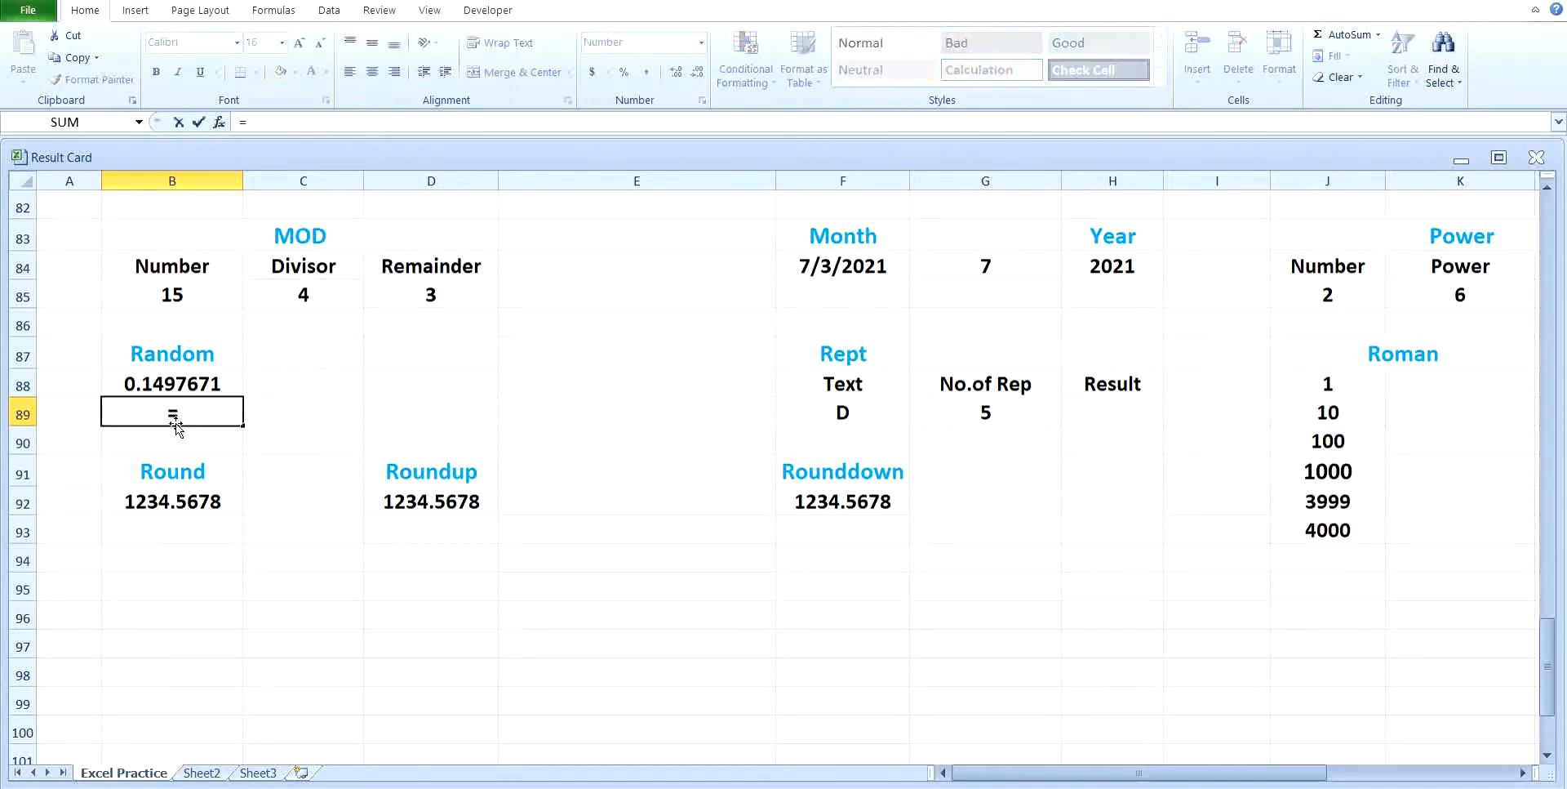
type("rand")
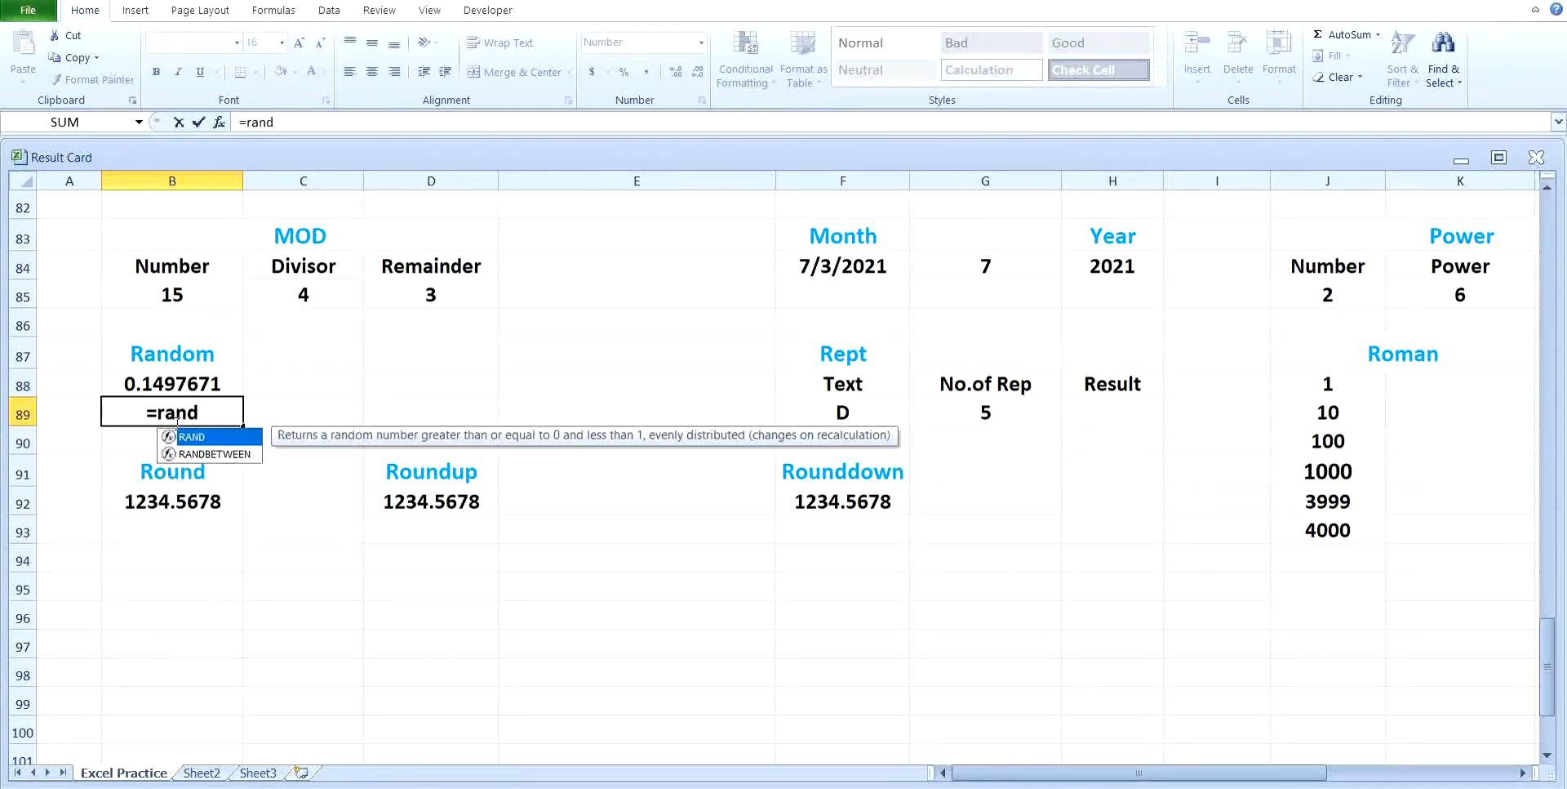
type("()")
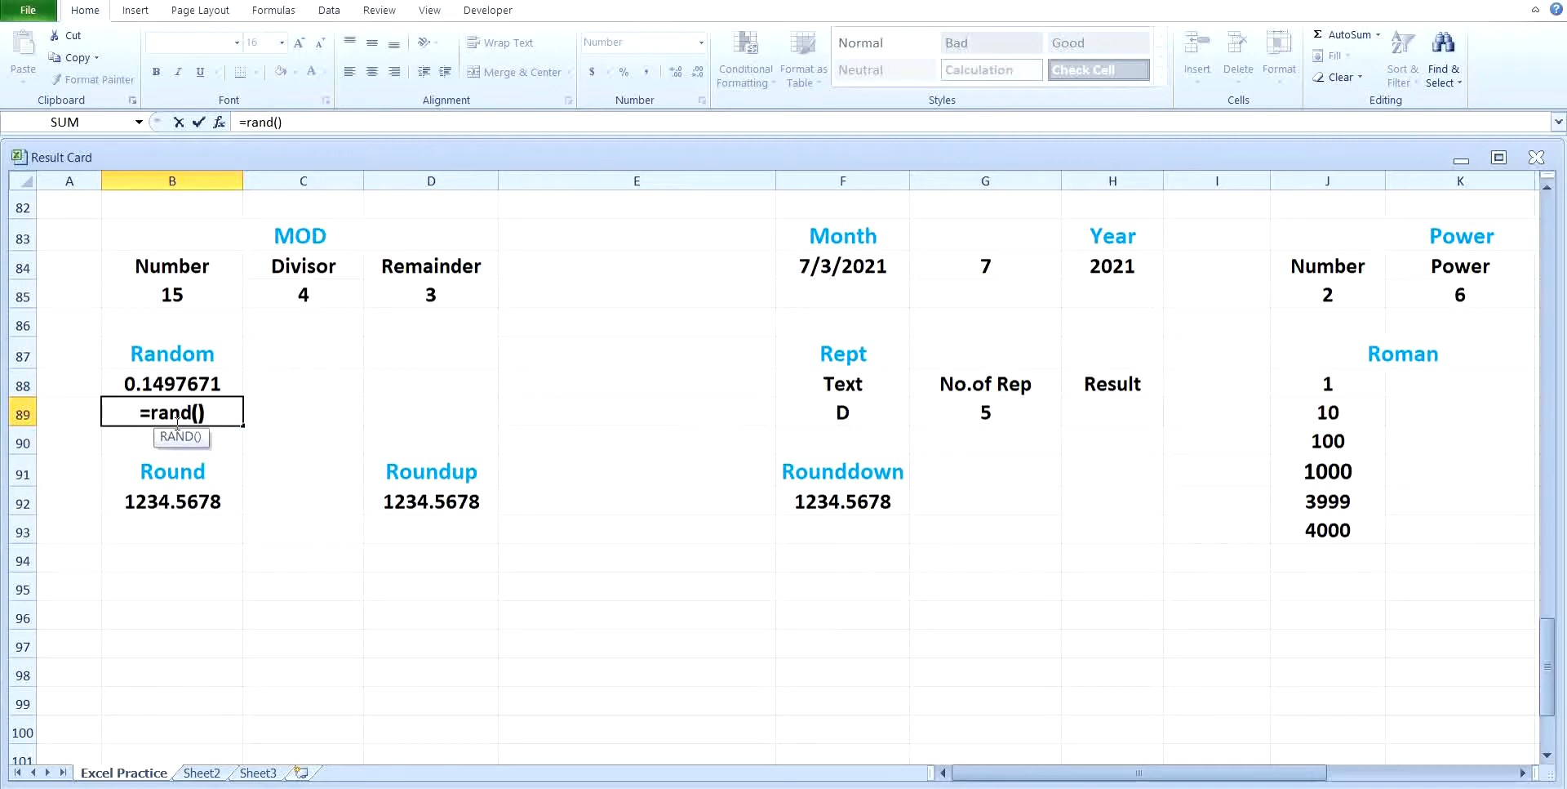
type("*100")
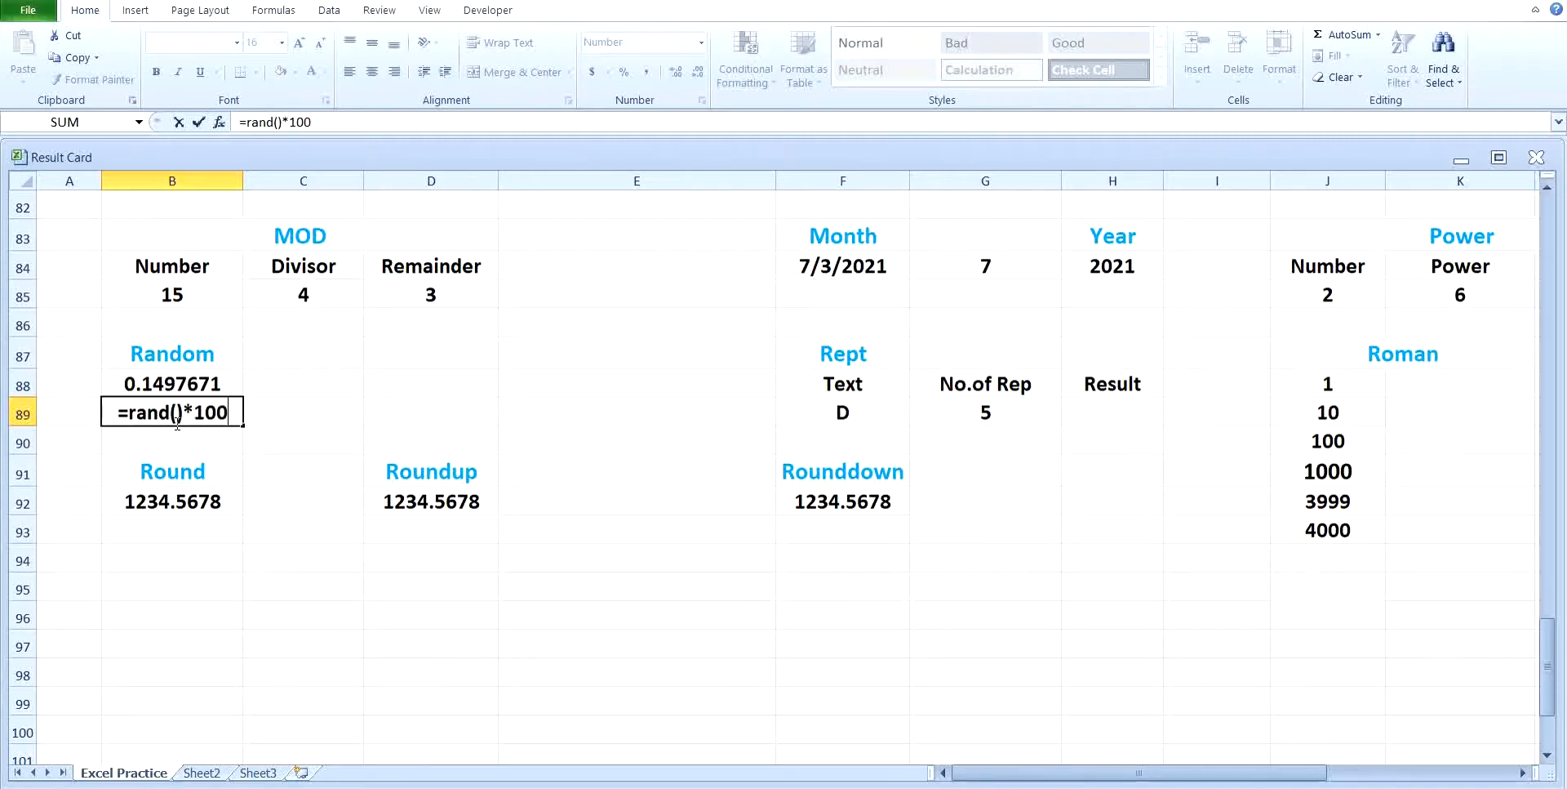
key("Return")
left_click(179, 416)
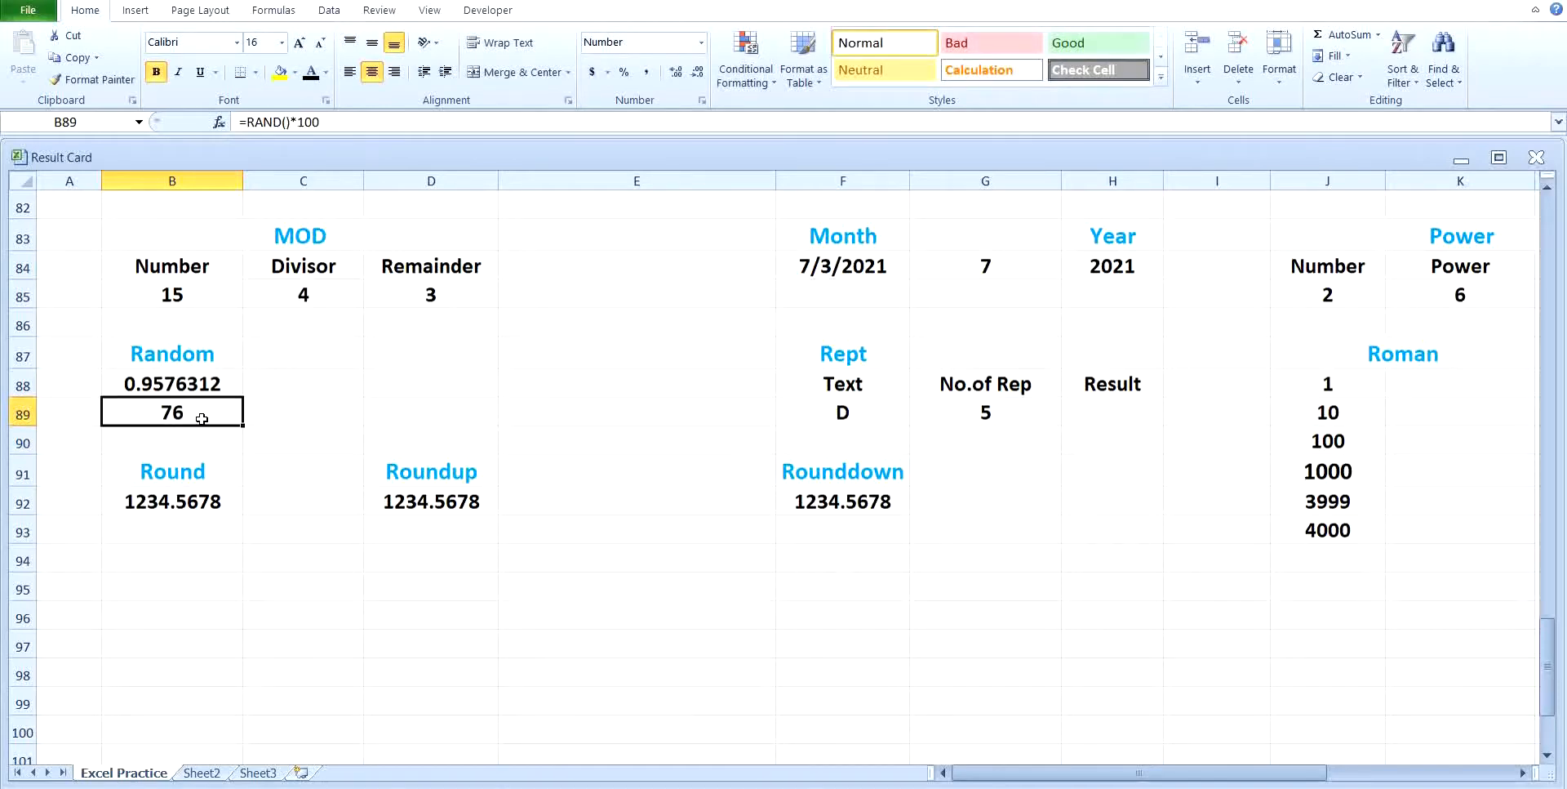
Step: Generate a random number up to 1000 in C88 with the formula =rand()*1000
left_click(283, 391)
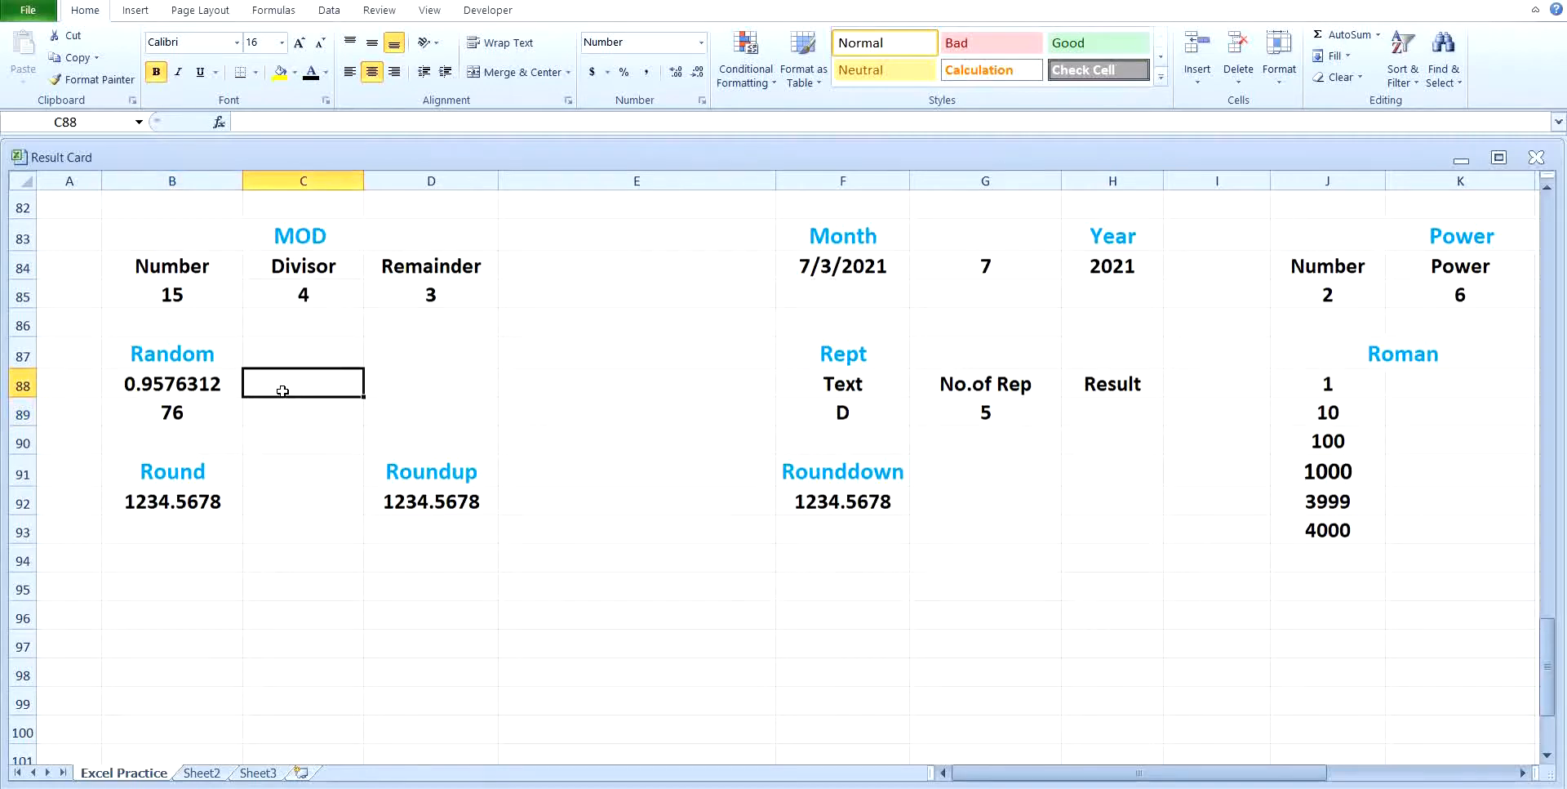
type("=rand")
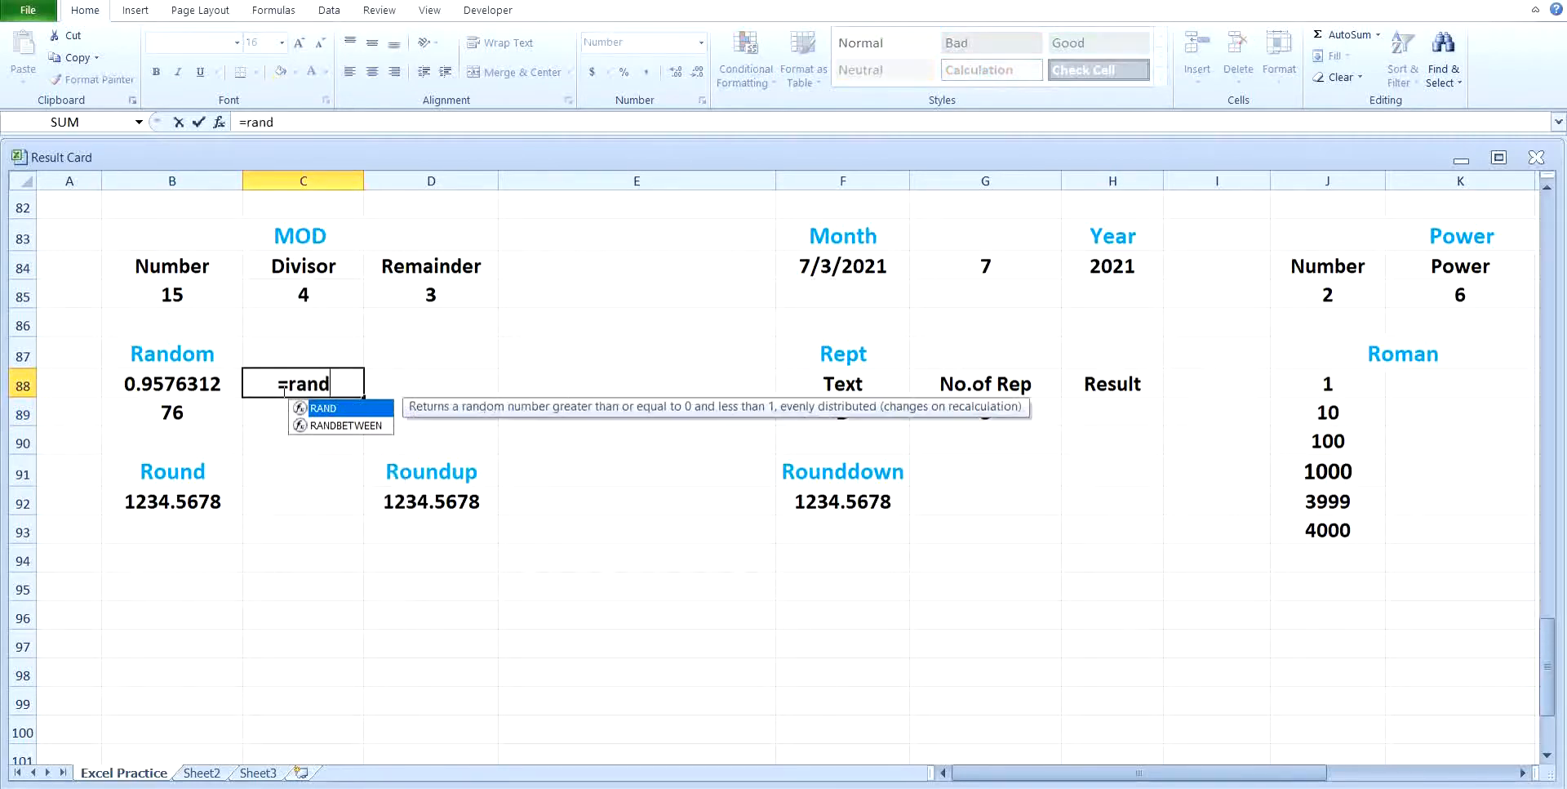
type("()")
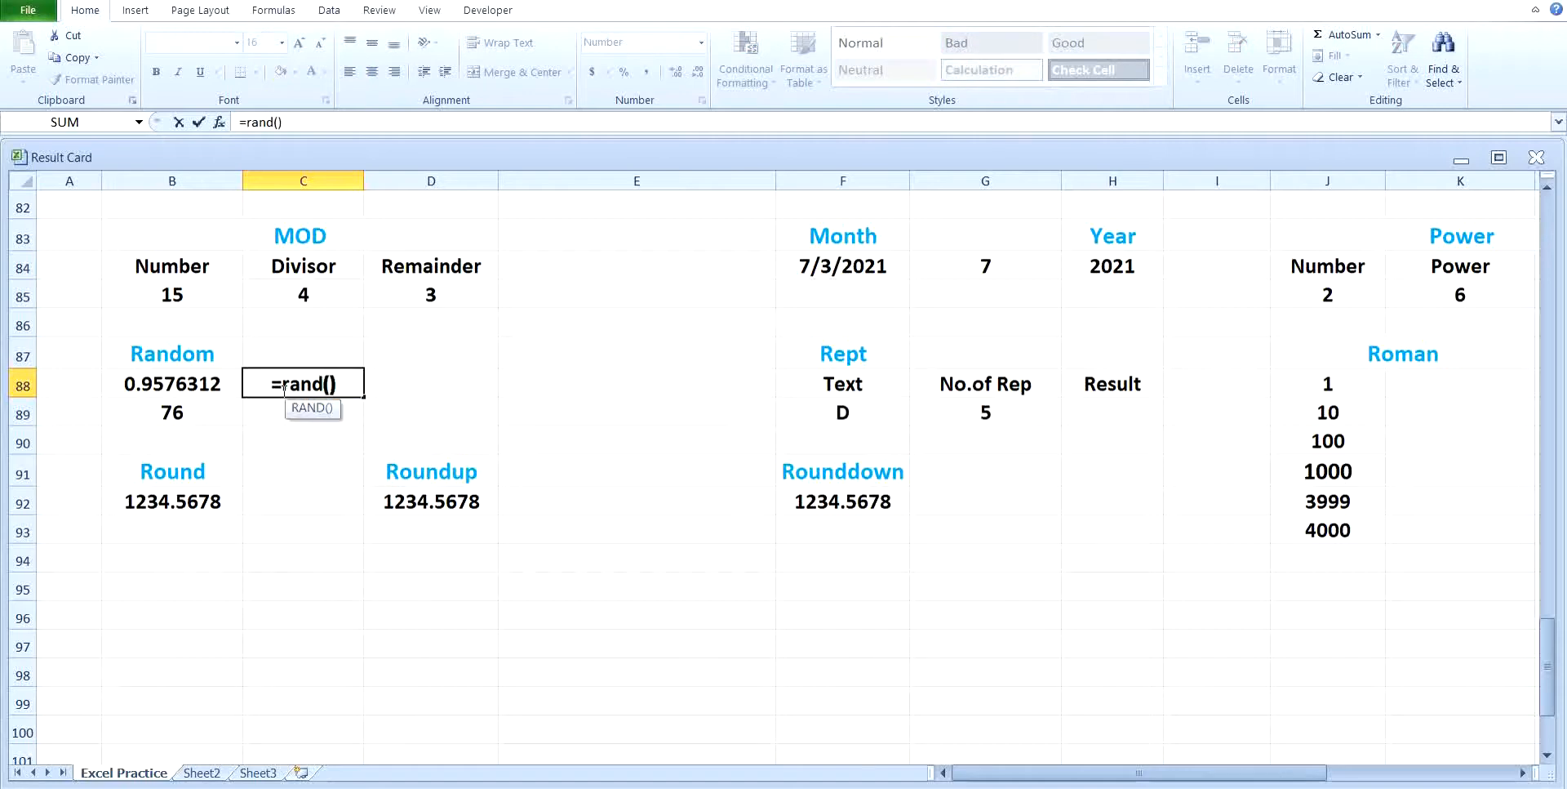
type("*1000")
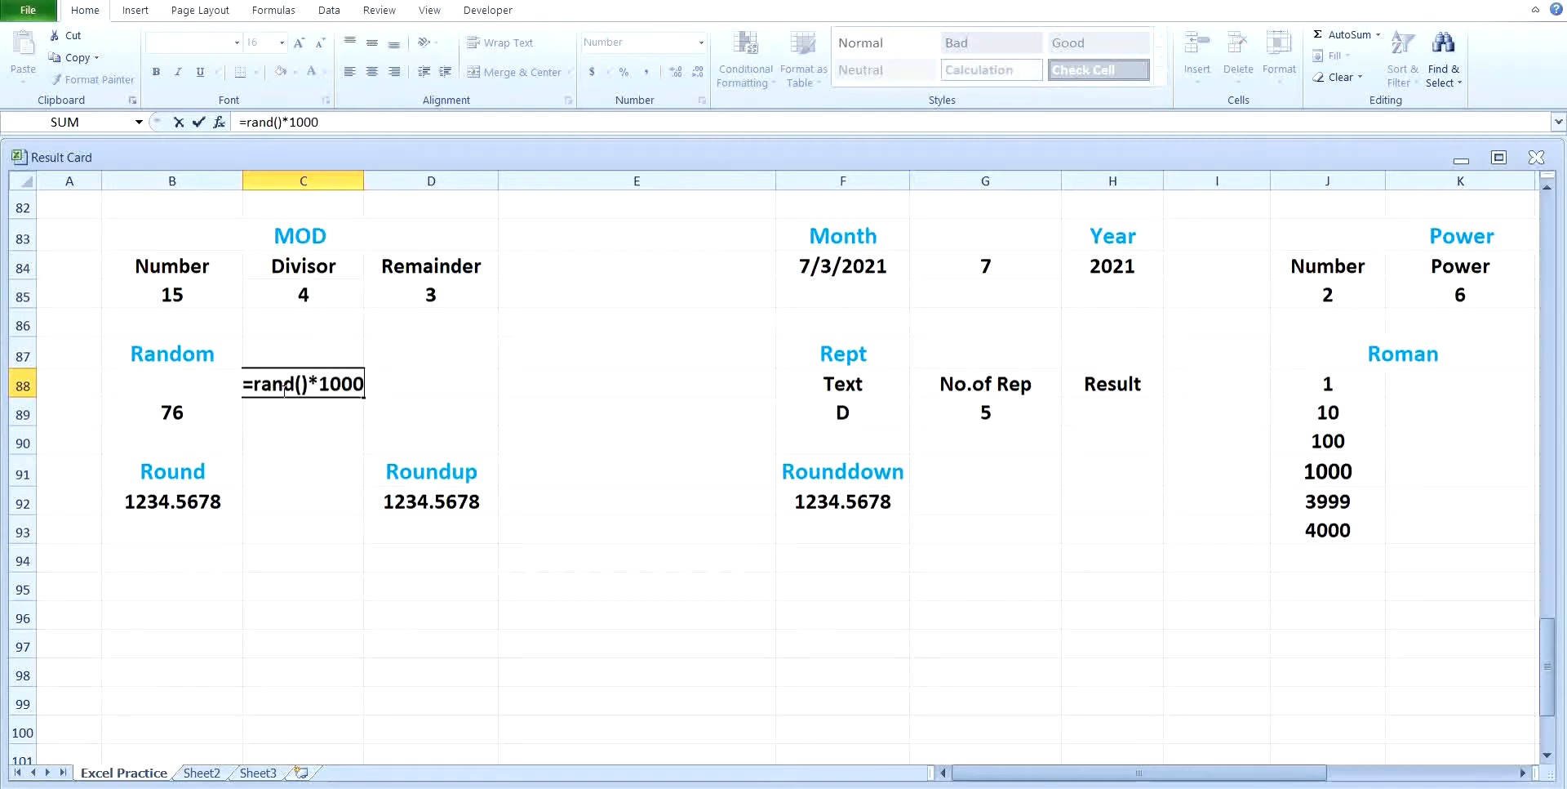
key("Return")
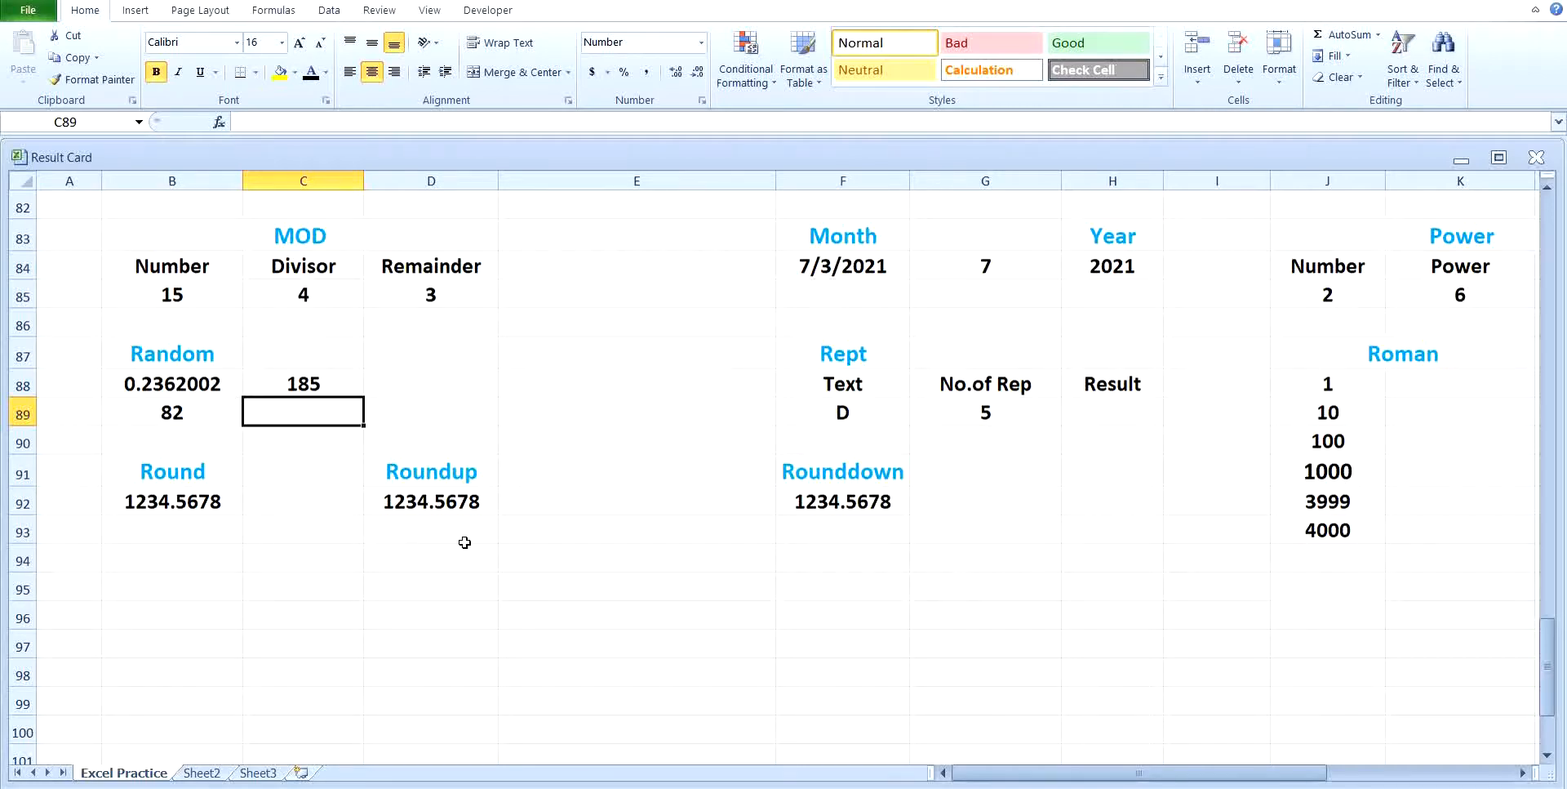
Step: Generate a random number up to 10000 in the empty cell C95 with the formula =rand()*10000
scroll(582, 586, "down", 1)
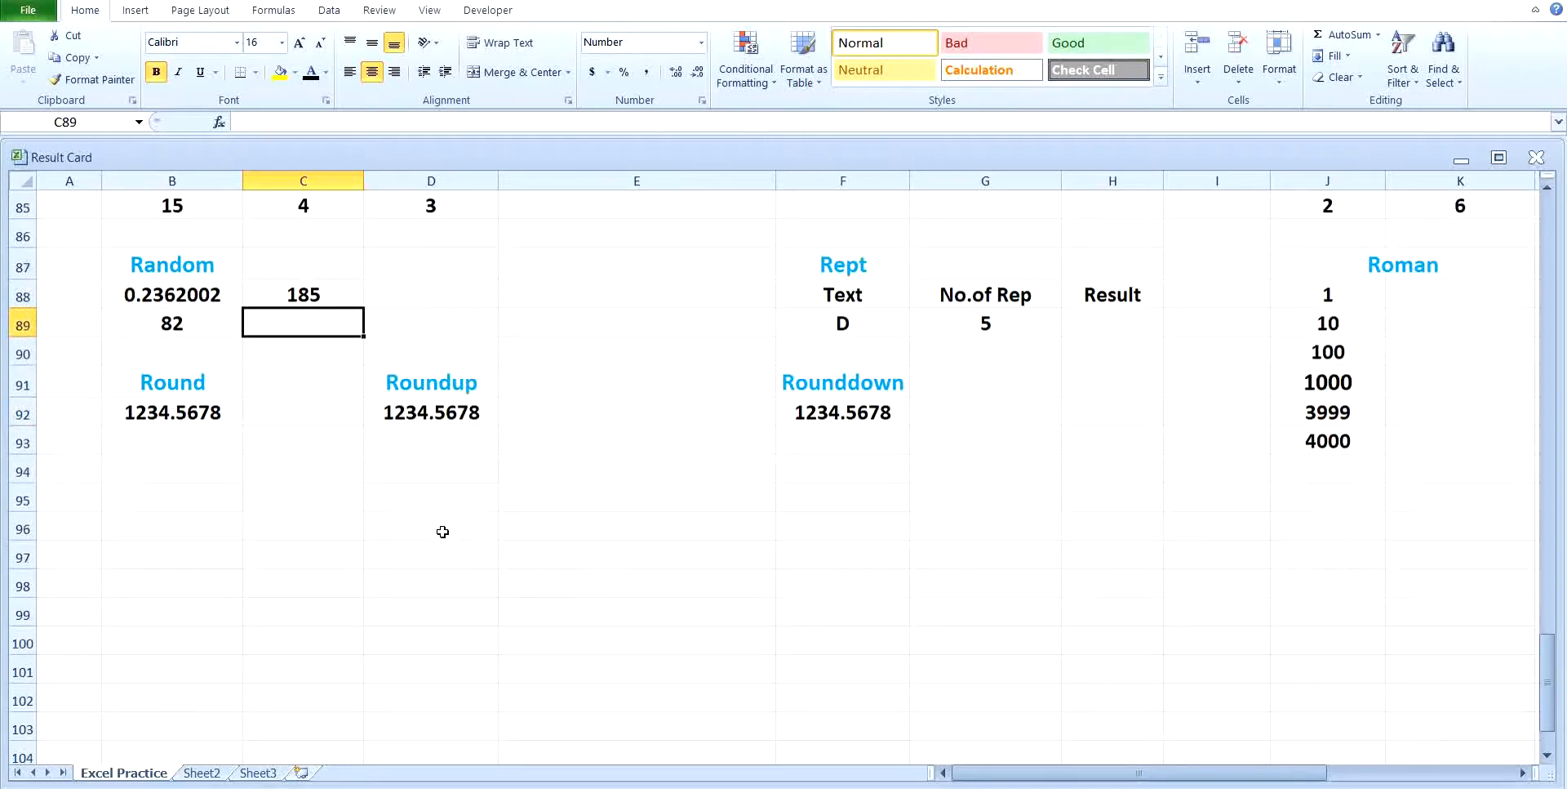
left_click(263, 504)
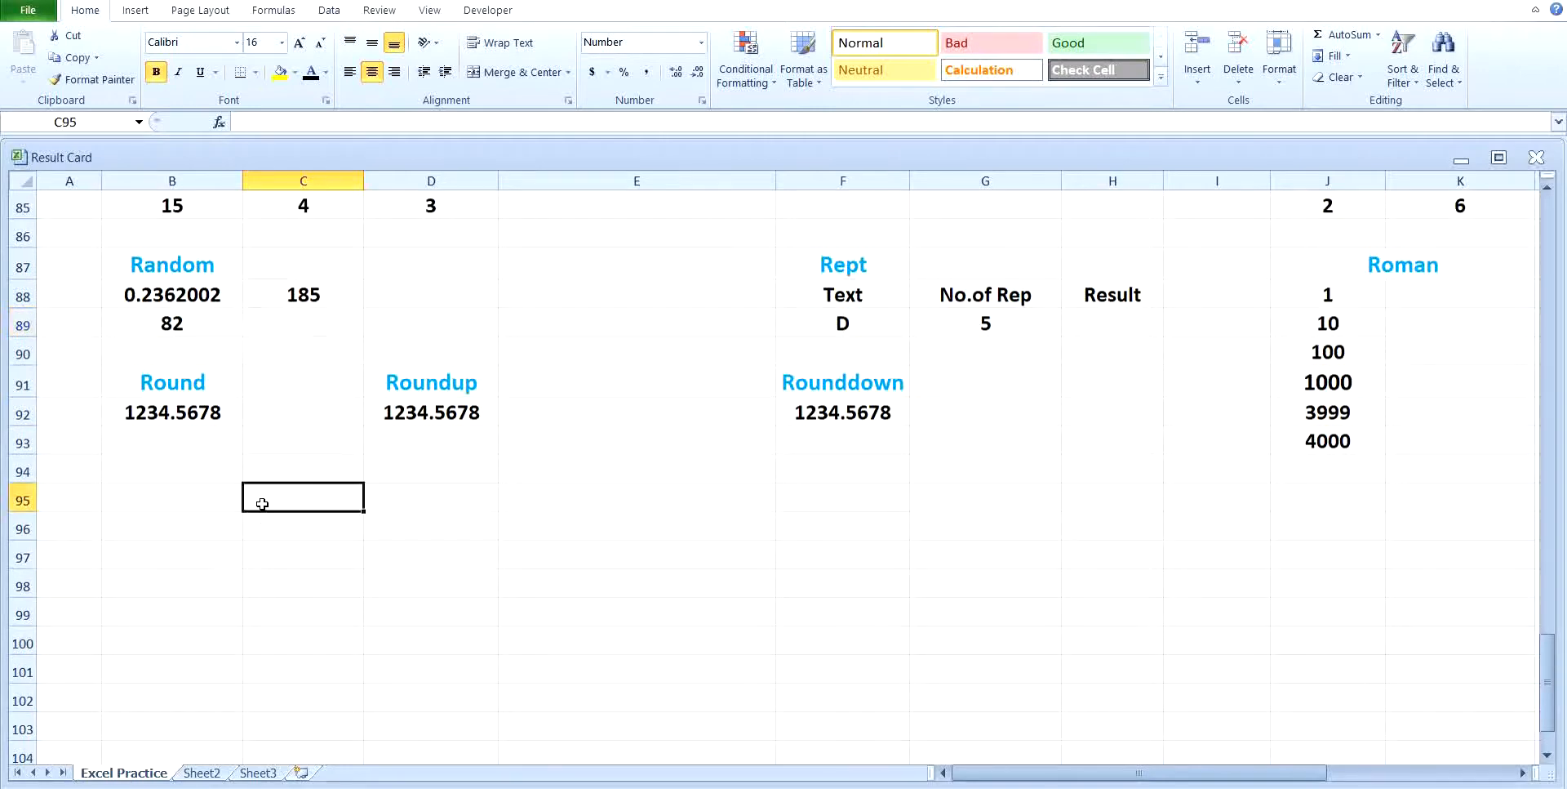
type("=r")
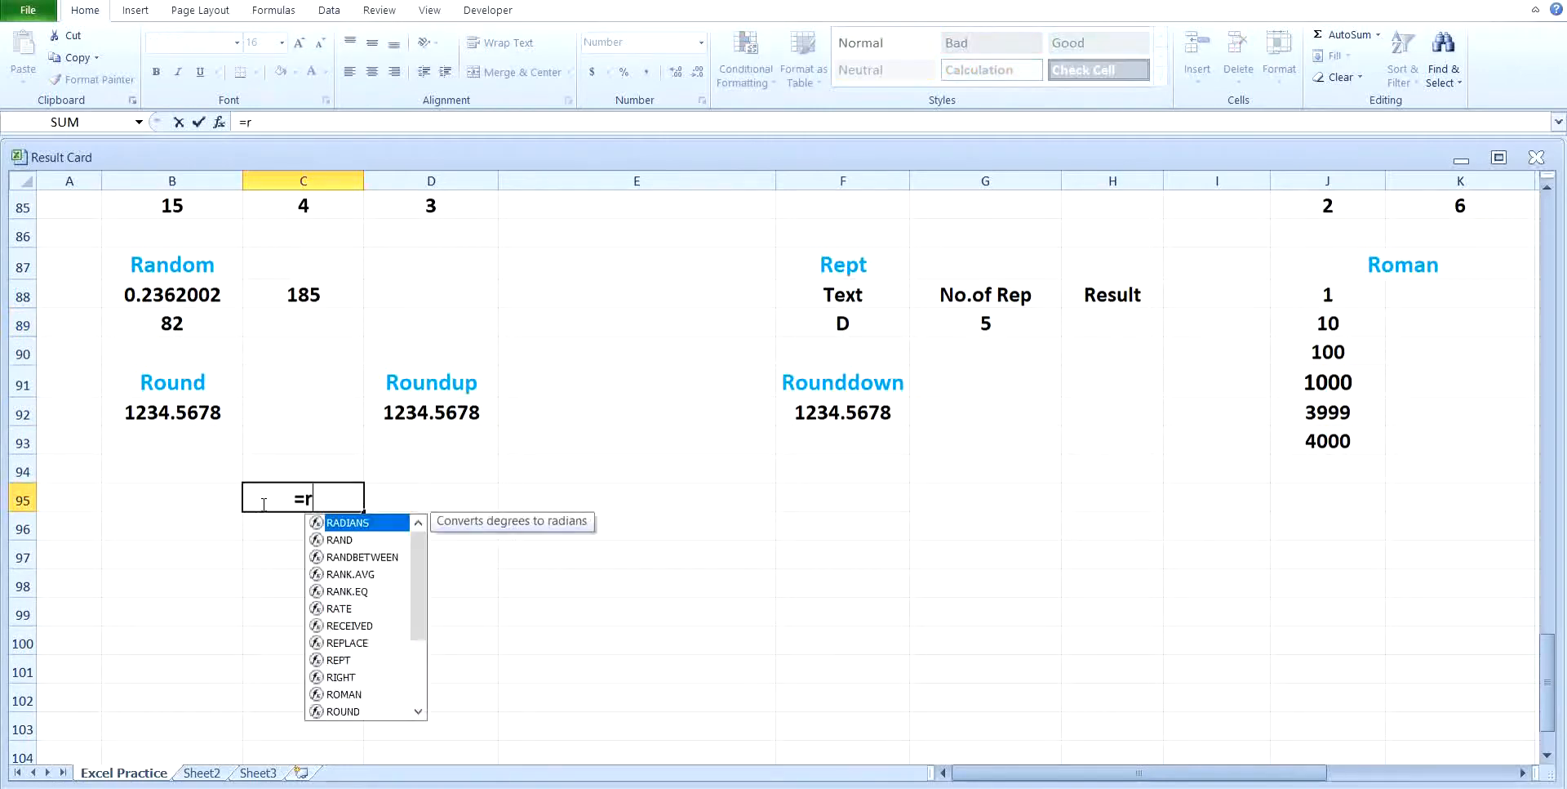
type("andom")
key("BackSpace")
key("BackSpace")
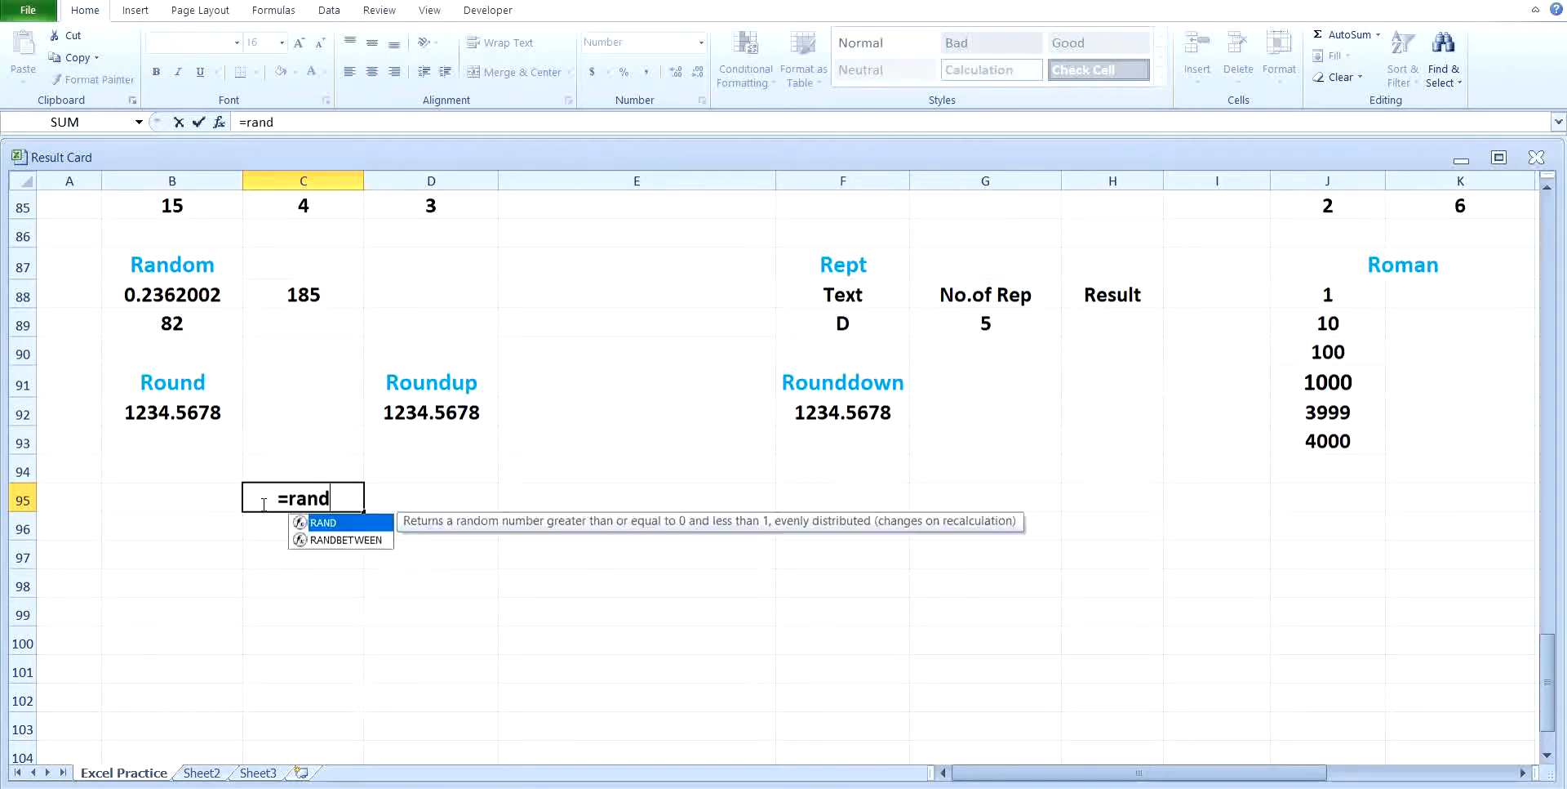
type("(")
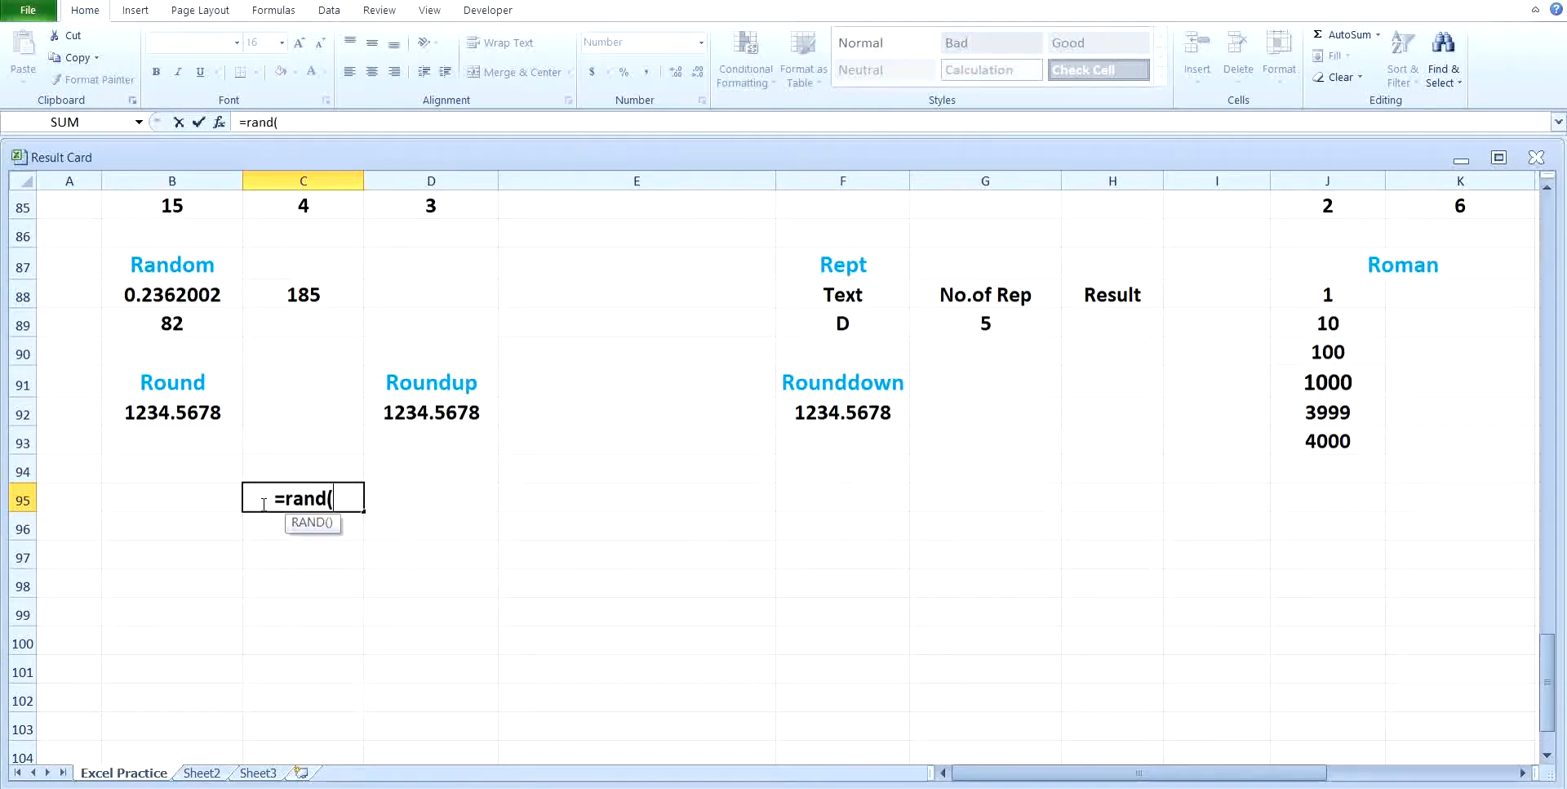
type(")*10000")
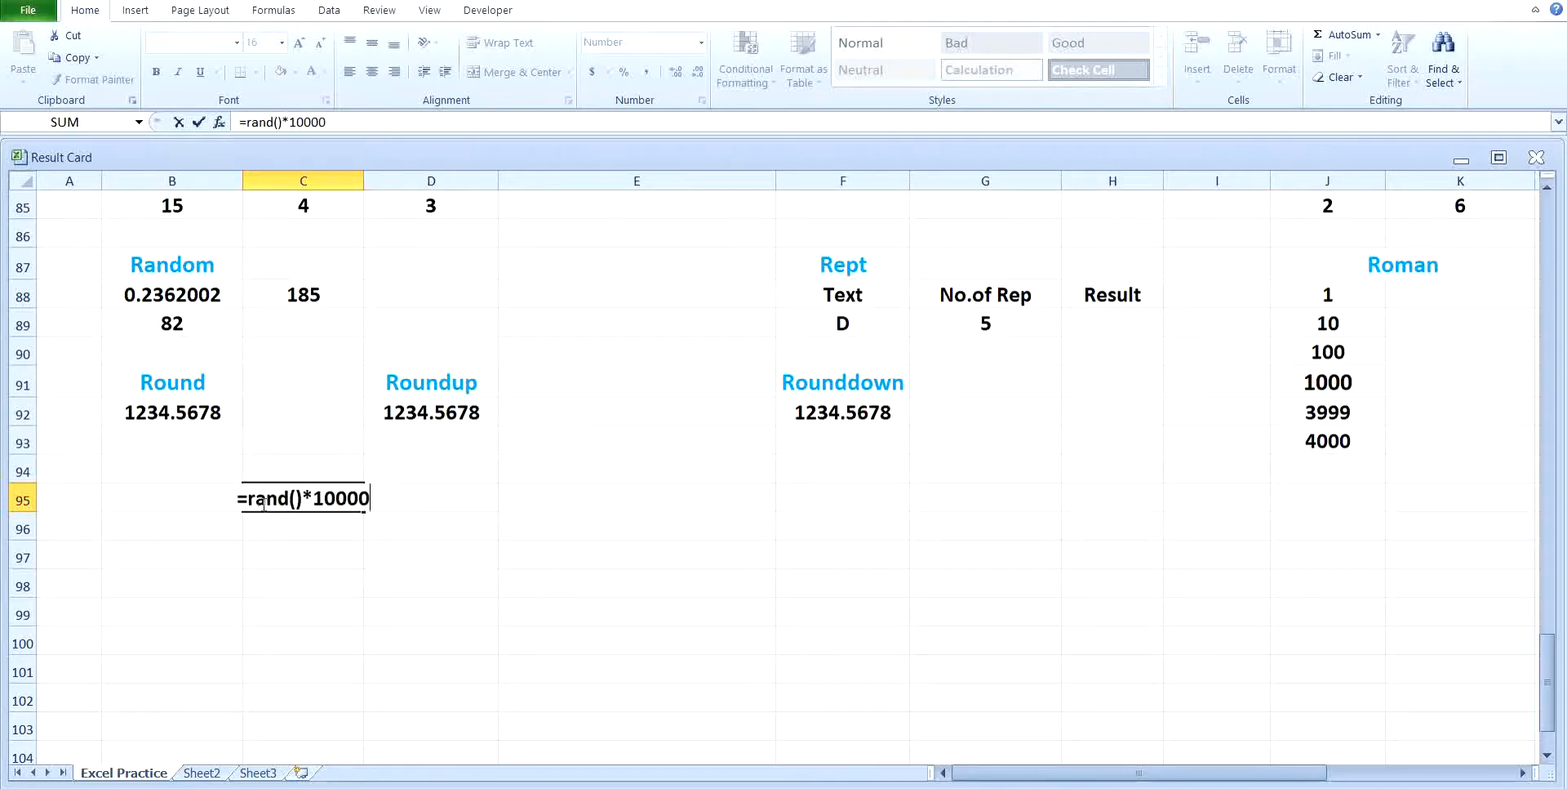
key("Return")
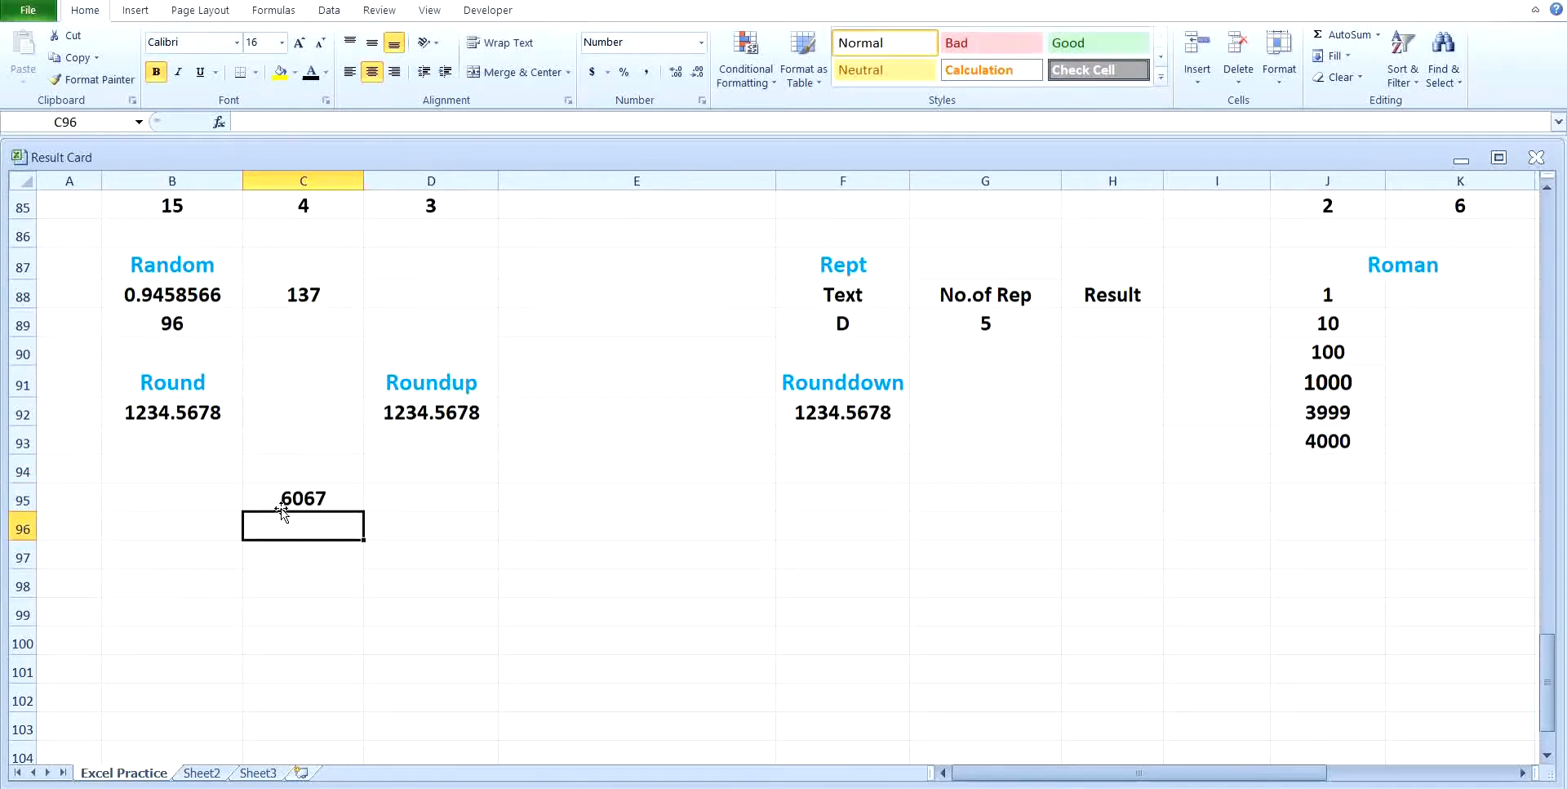
Step: Fill the random-number formula from C95 across to column E and down to row 103
left_click(253, 495)
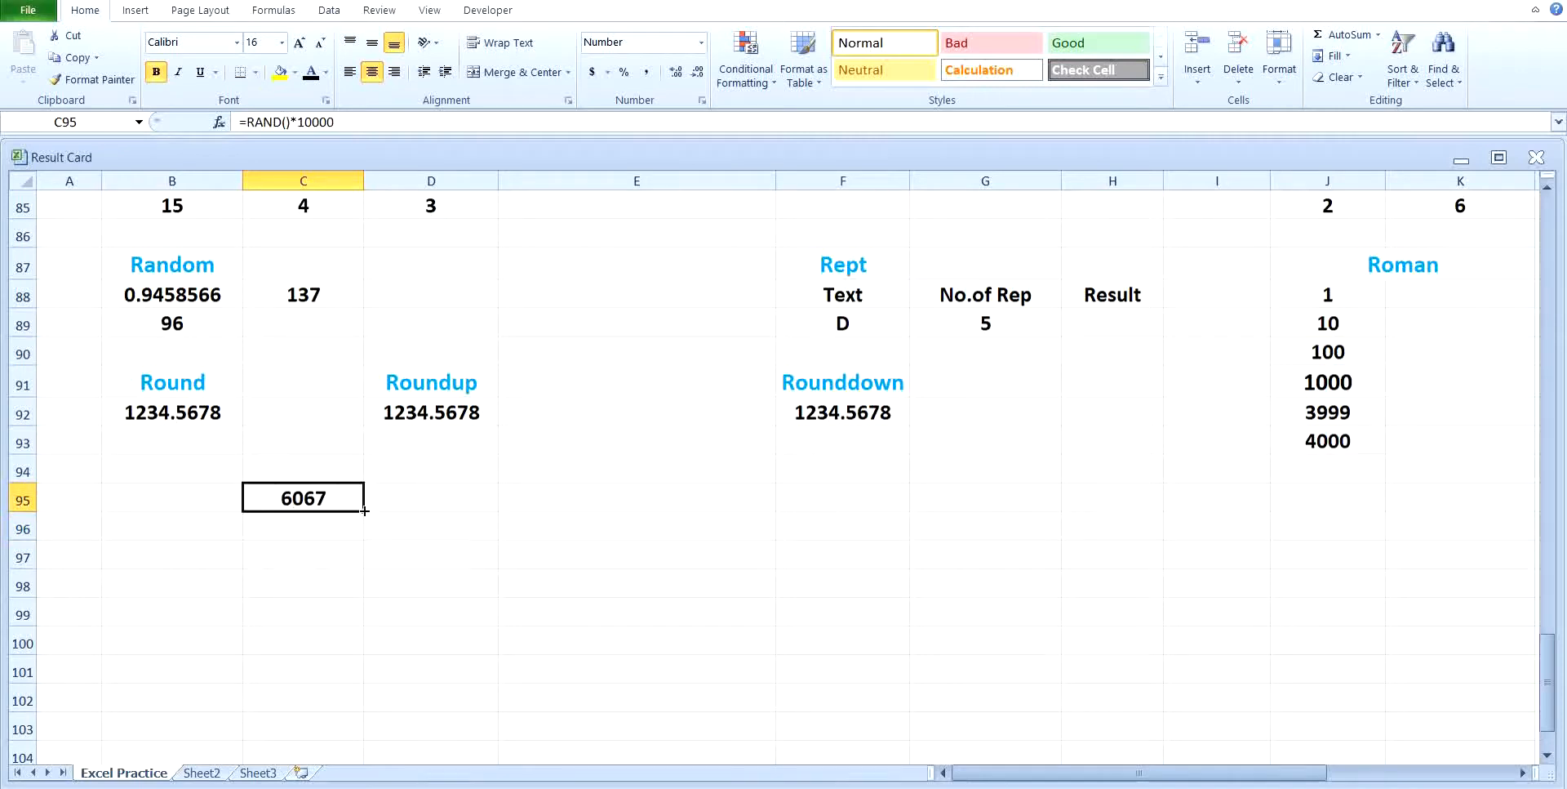
left_click_drag(365, 513, 640, 515)
left_click_drag(739, 509, 782, 735)
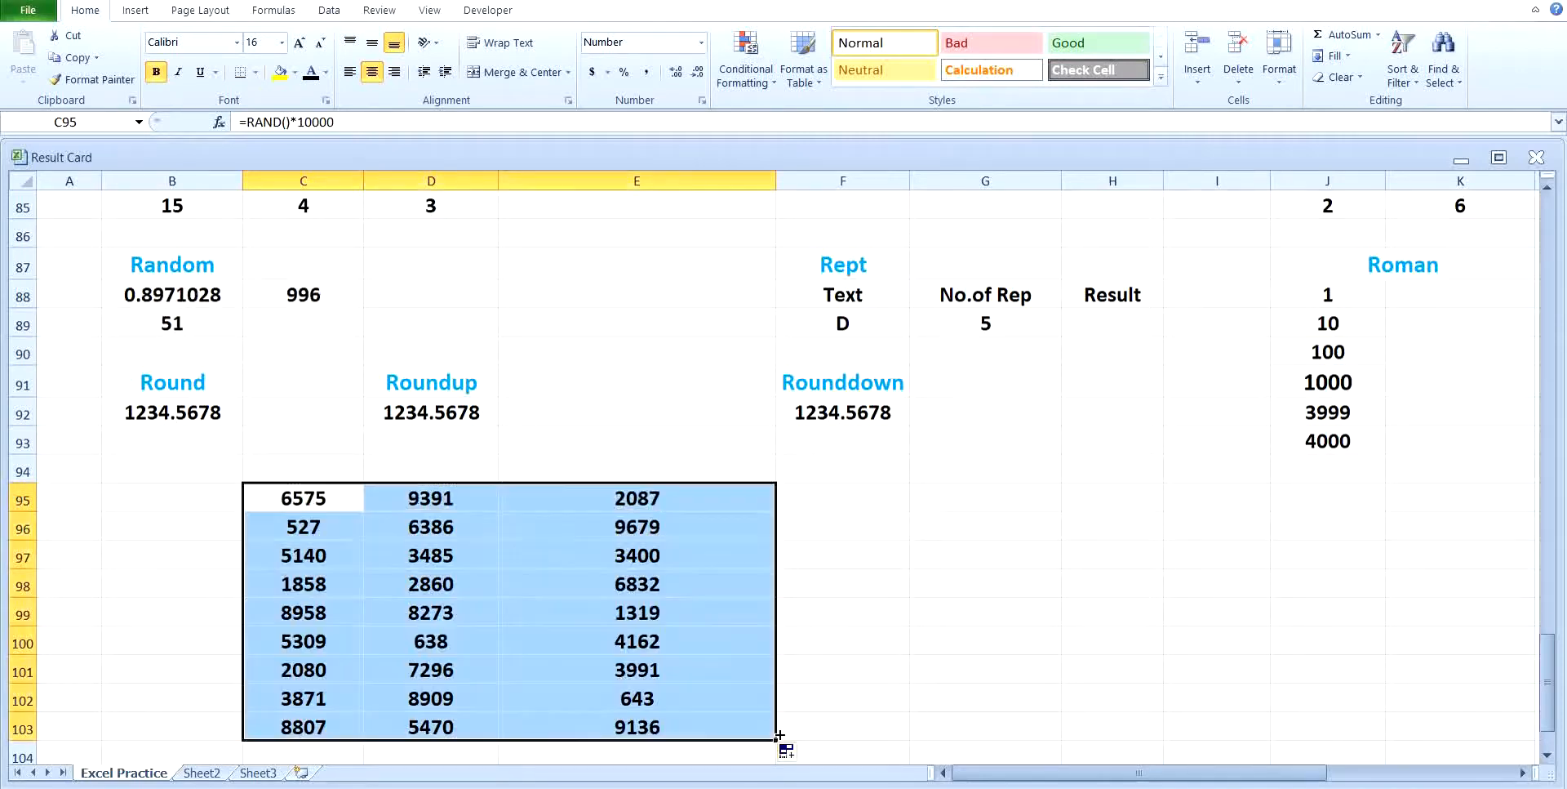
Step: Recalculate the sheet repeatedly to generate new random numbers in the block C95:E103
scroll(925, 704, "down", 1)
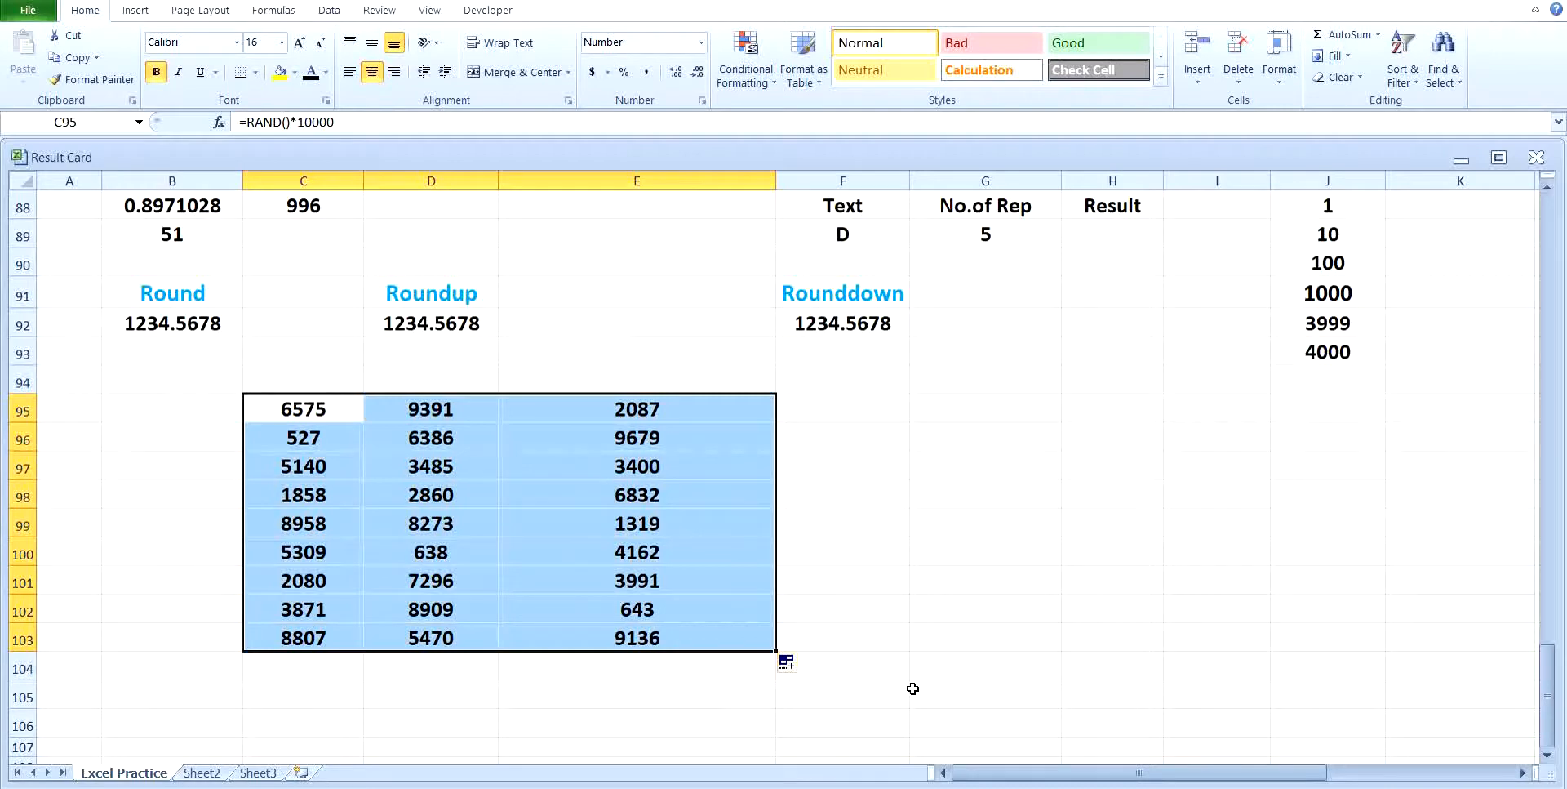
key("F9")
key("F9")
key("F9")
key("F9")
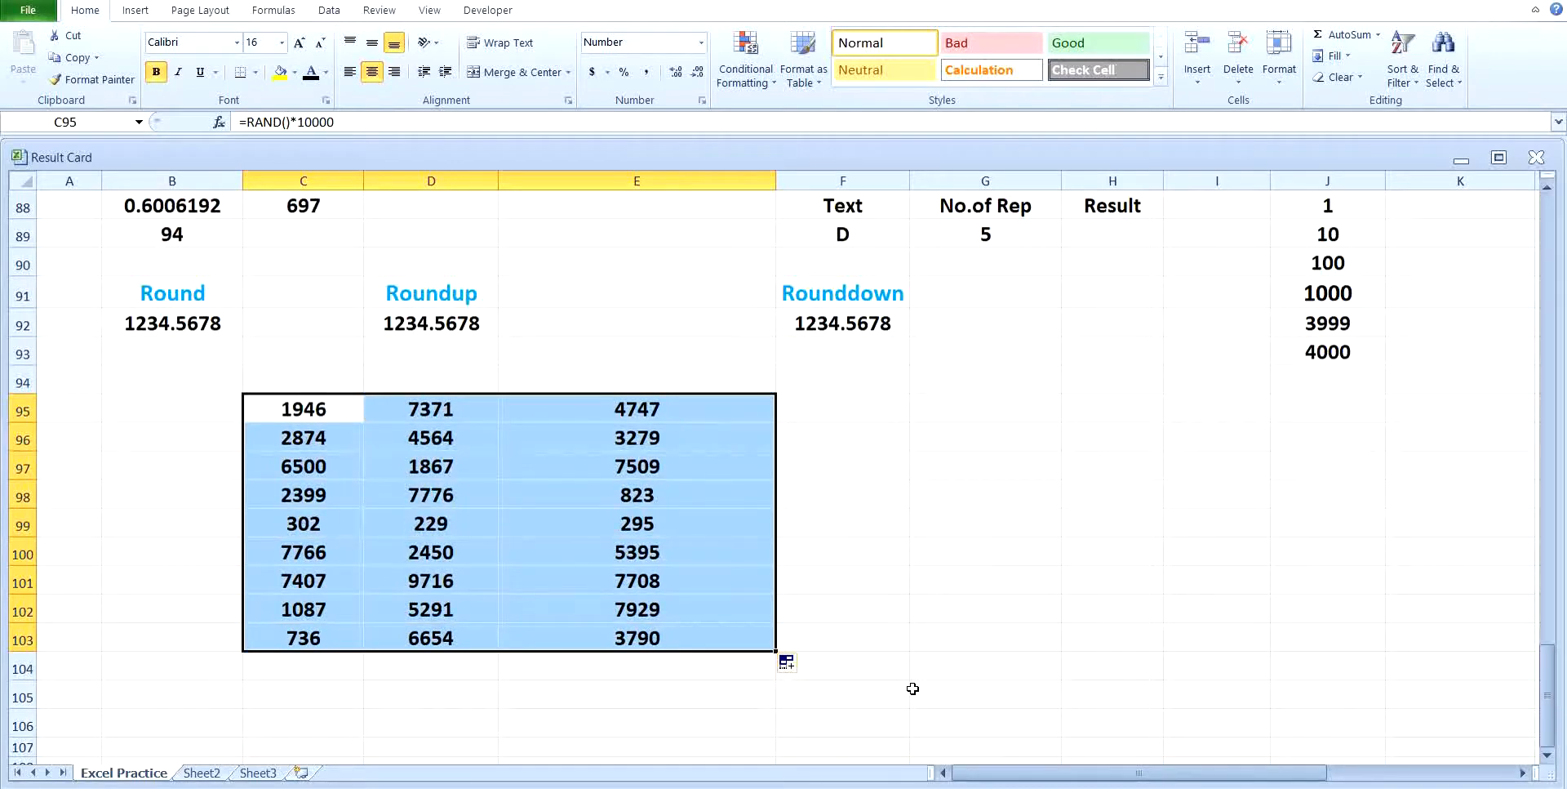
key("F9")
key("F9")
key("F9")
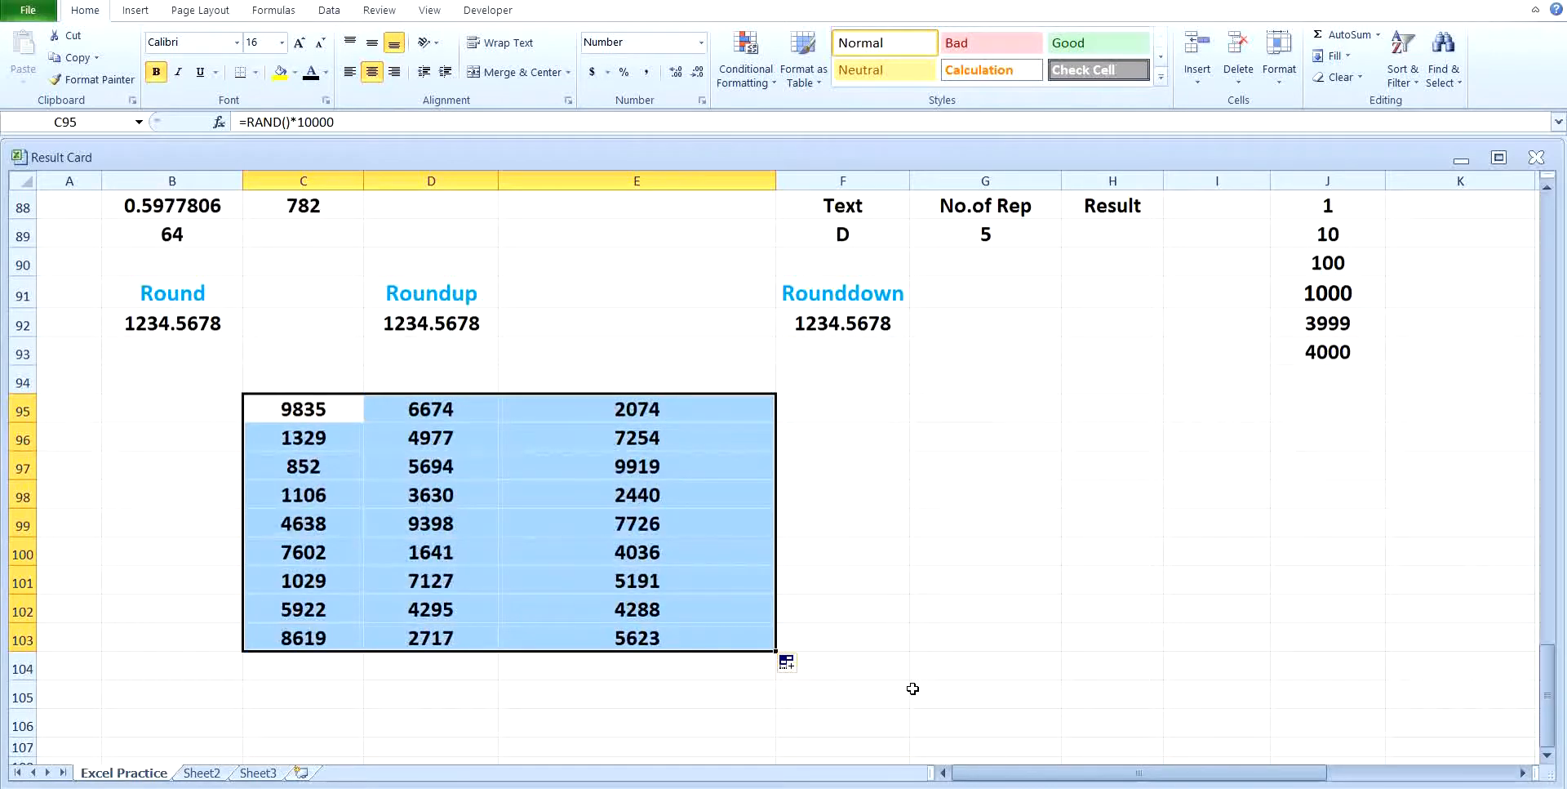
key("F9")
key("F9")
key("F9")
key("F9")
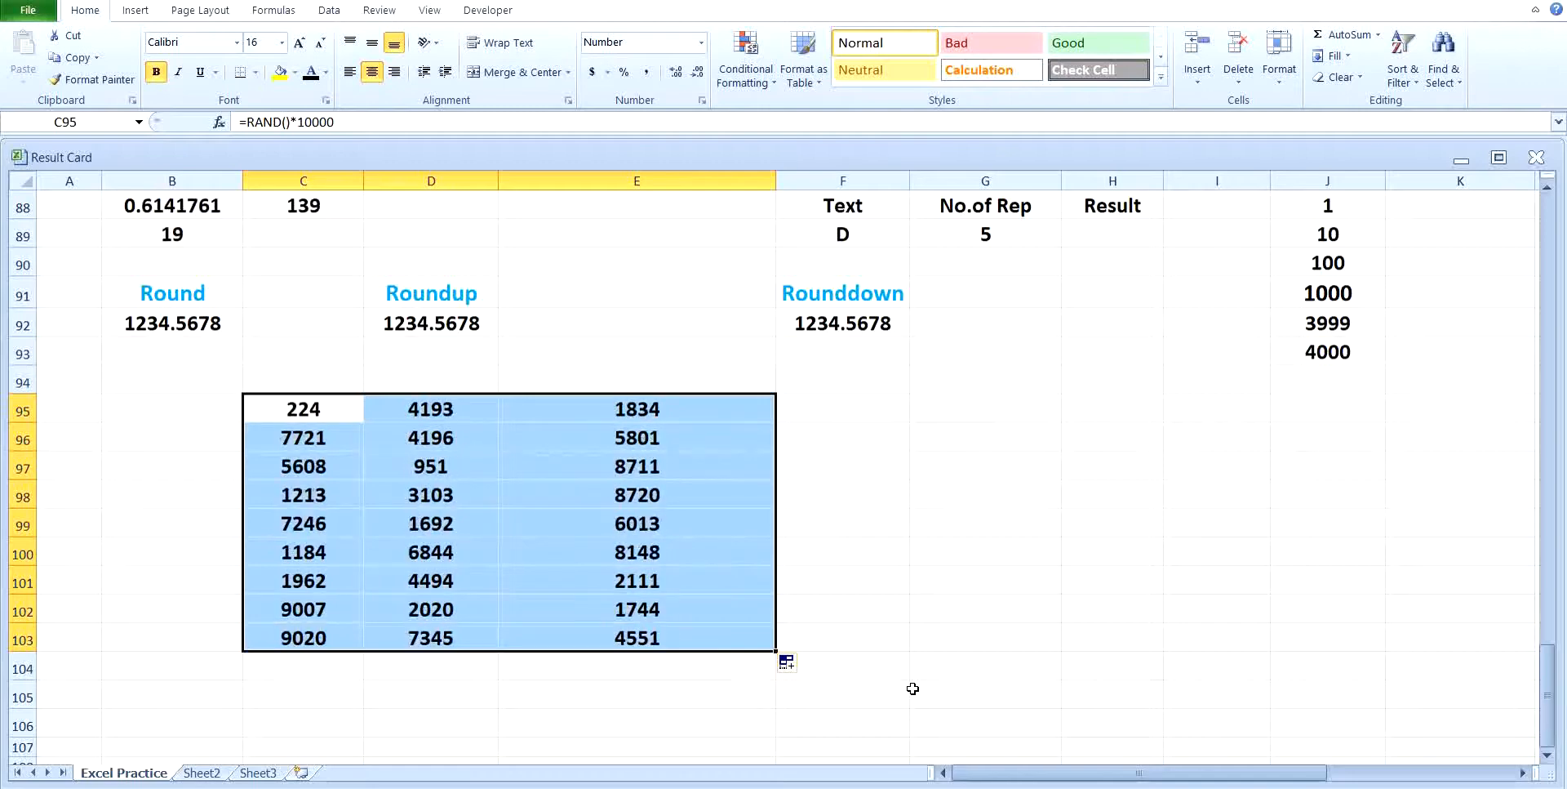
key("F9")
key("F9")
key("F9")
key("F9")
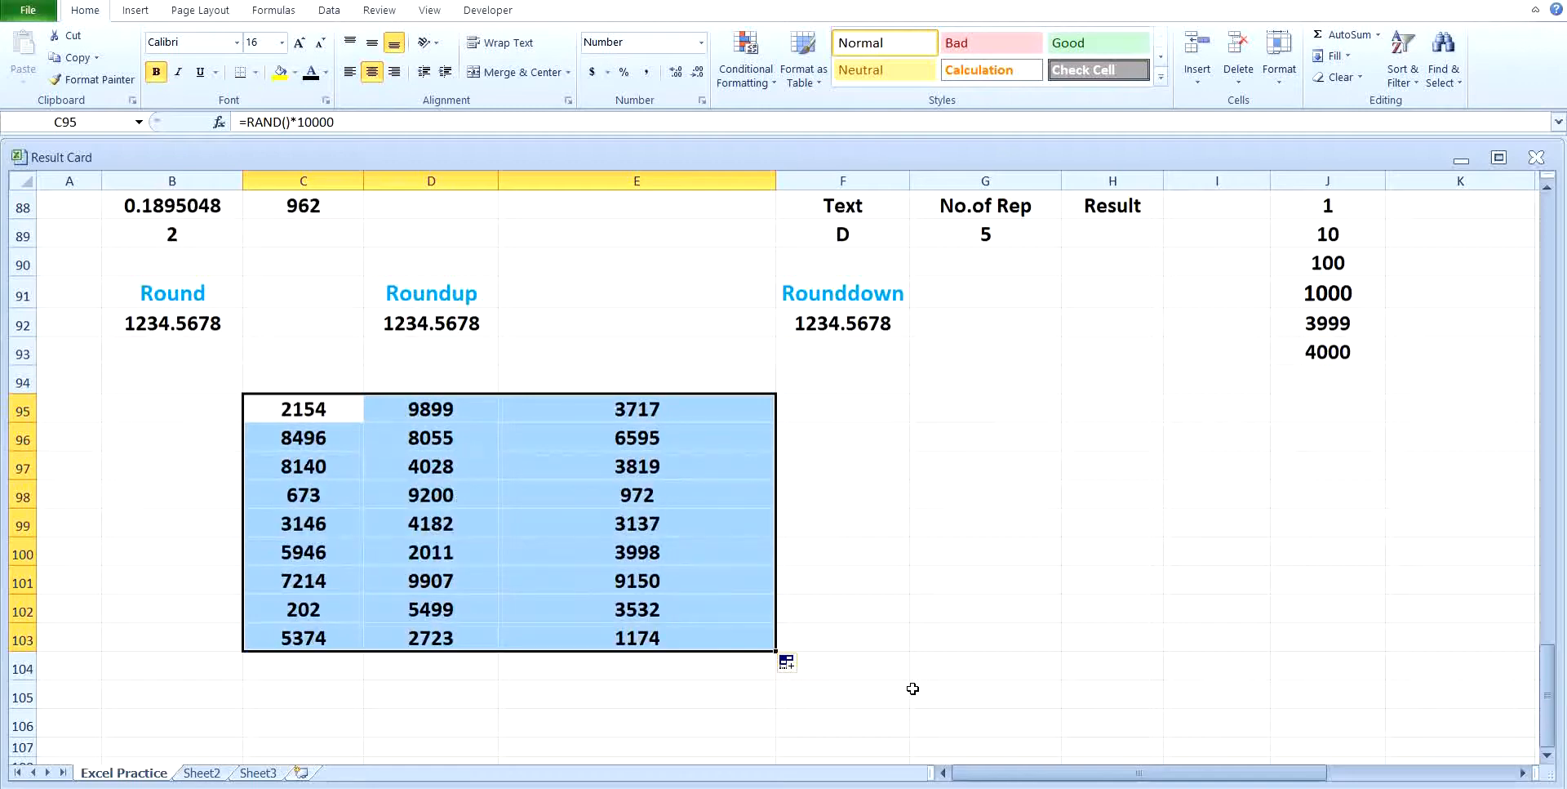
key("F9")
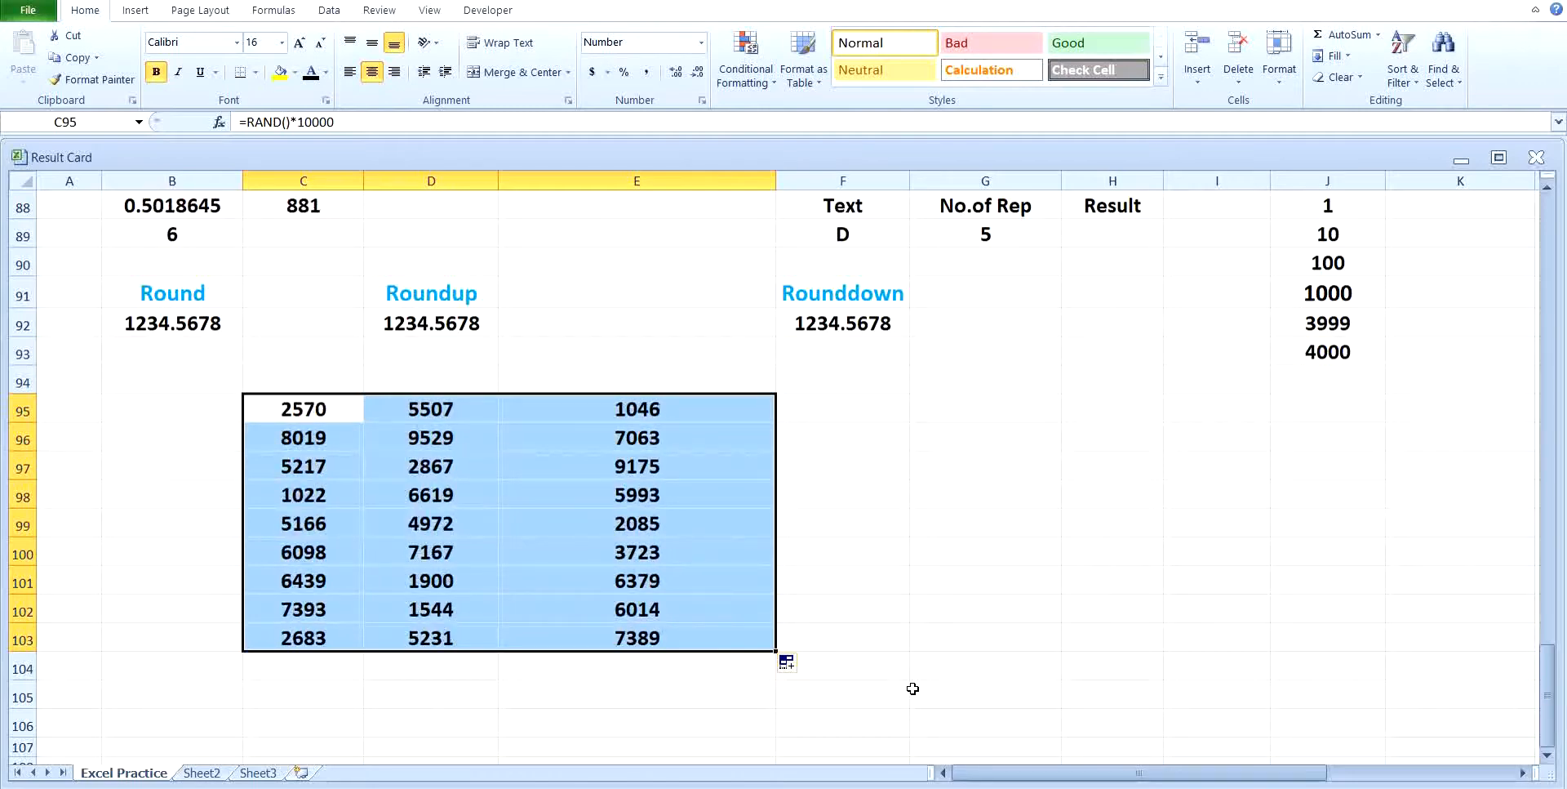
key("F9")
key("F9")
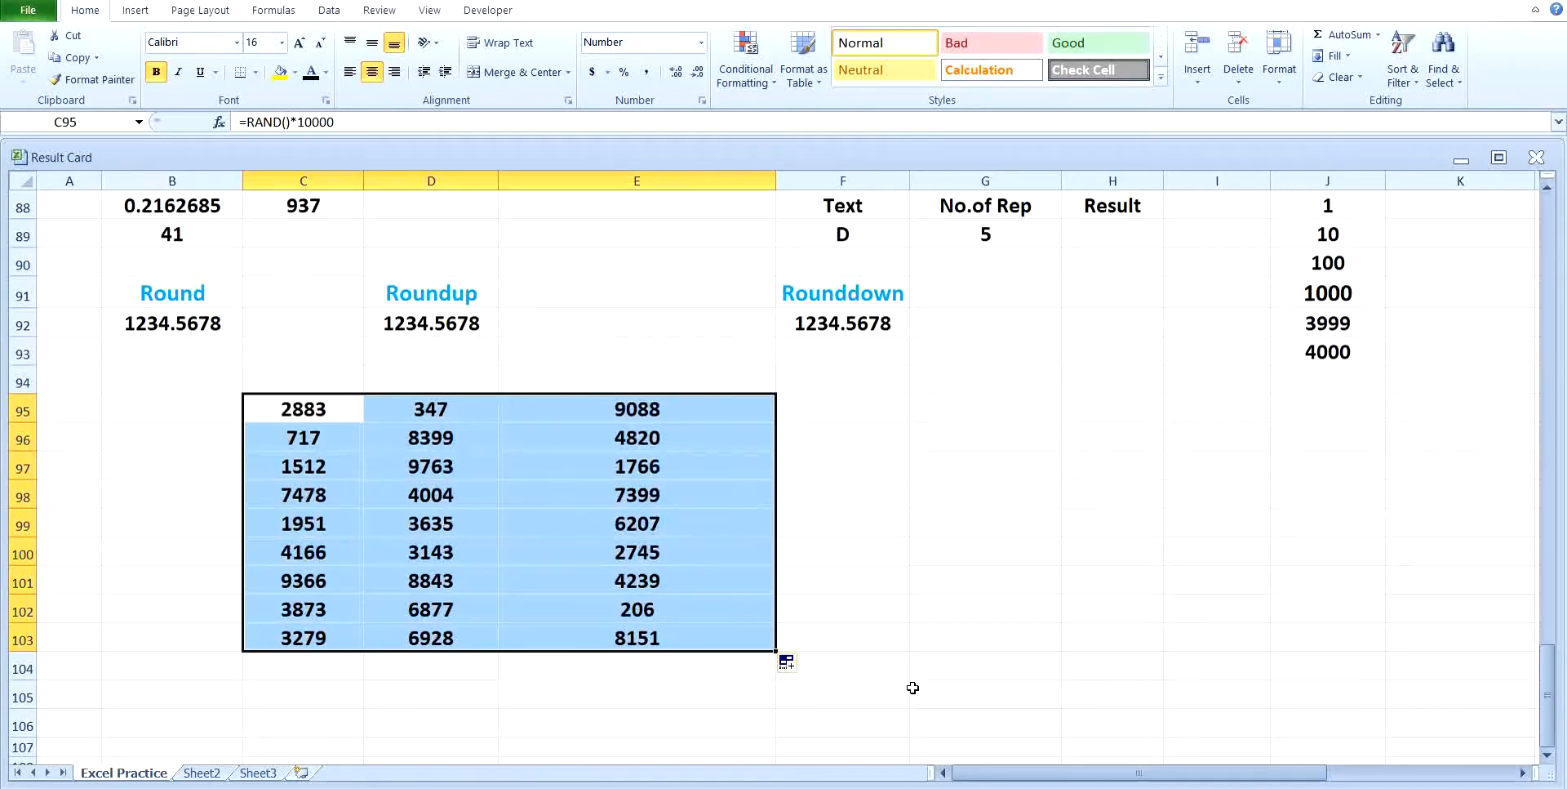
Step: Clear the block of random numbers in C95:E103
key("Delete")
left_click(922, 571)
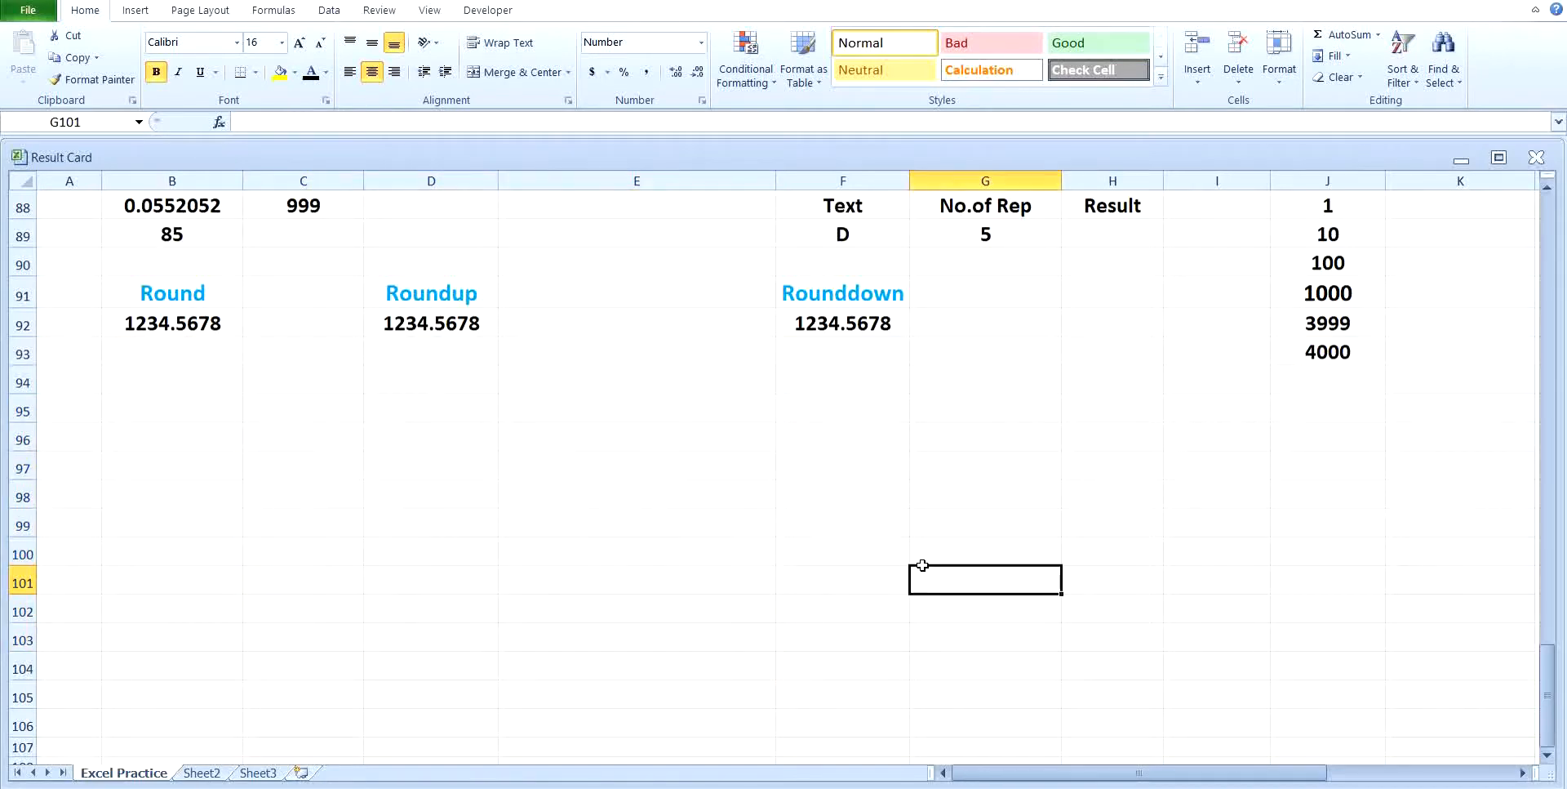
Step: Fill the Rept Result in H89 with the REPT function, repeating the text in F89 the number of times given in G89
scroll(710, 527, "up", 2)
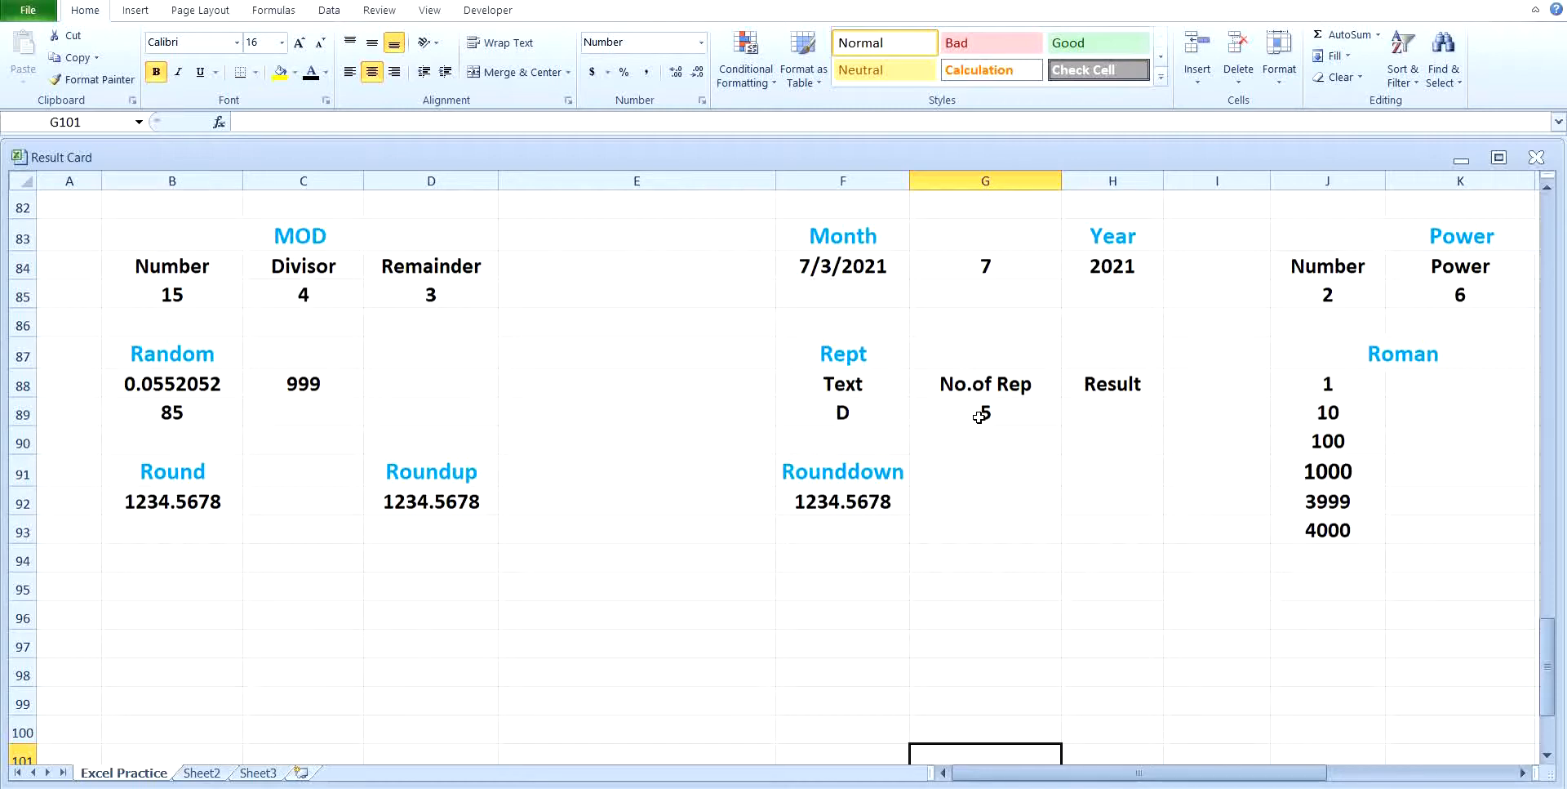
left_click(1084, 413)
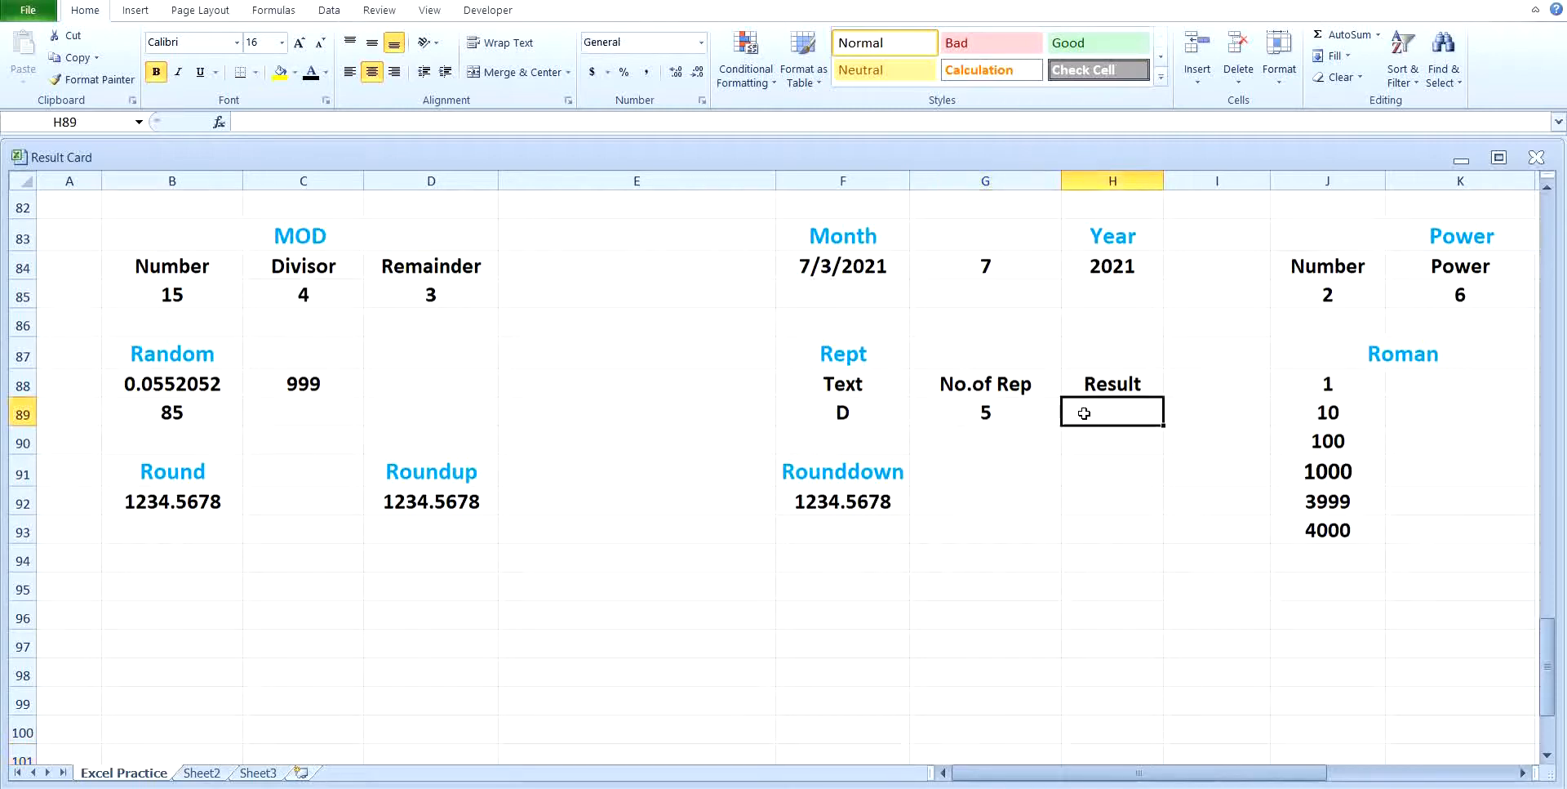
type("=rep")
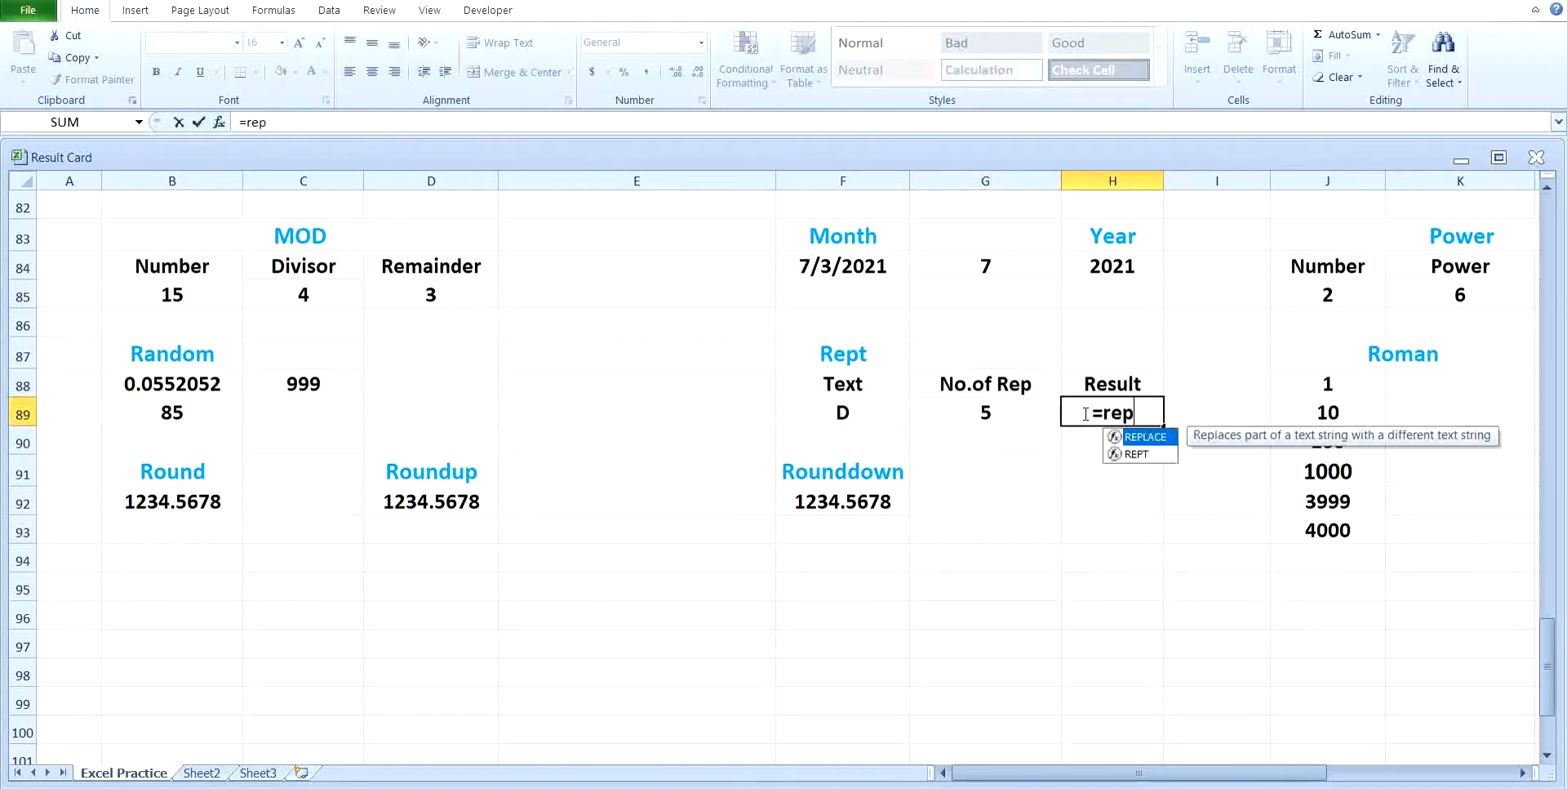
type("t(")
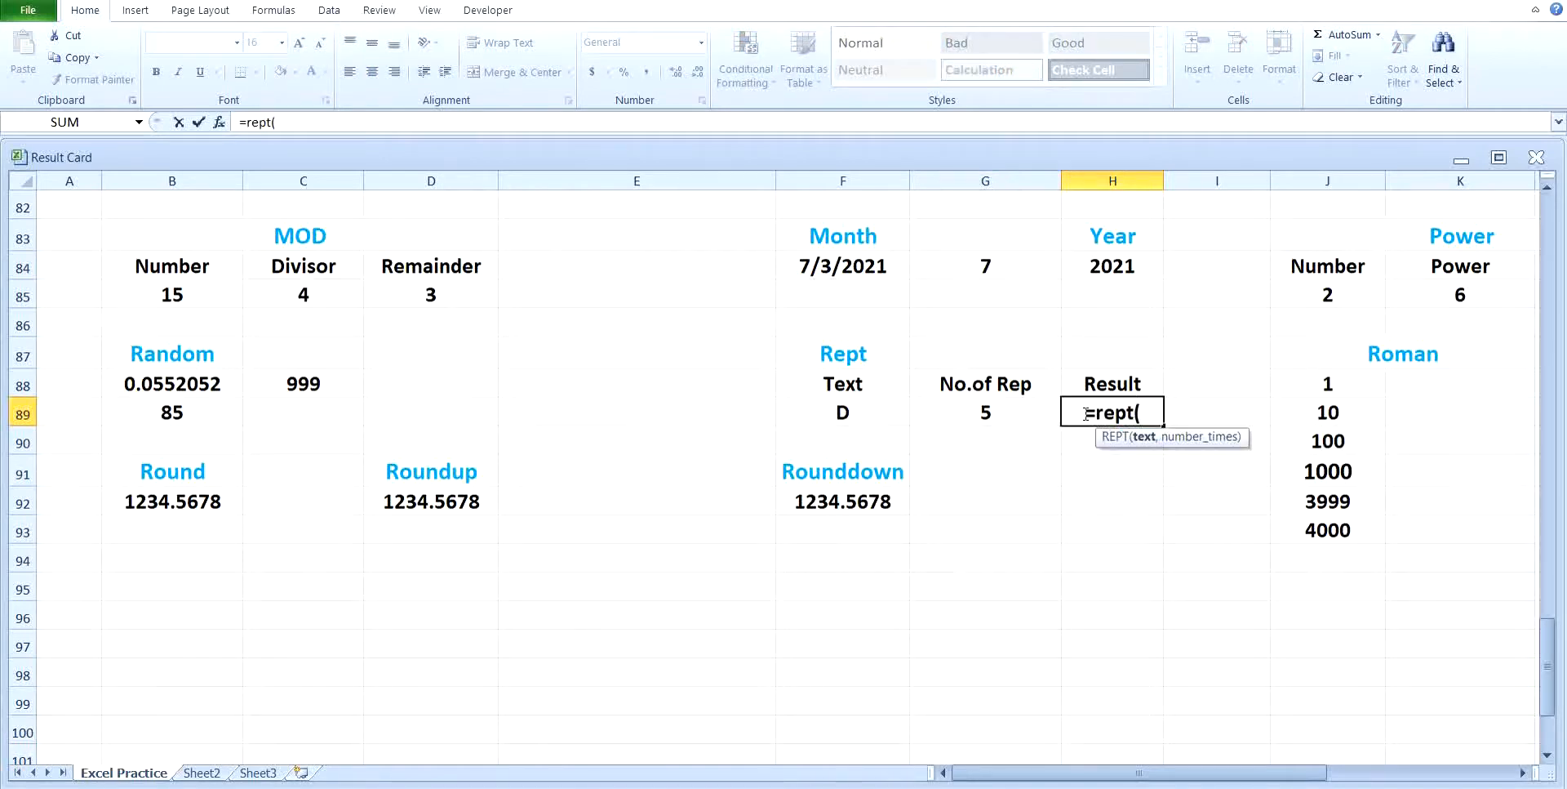
left_click(884, 420)
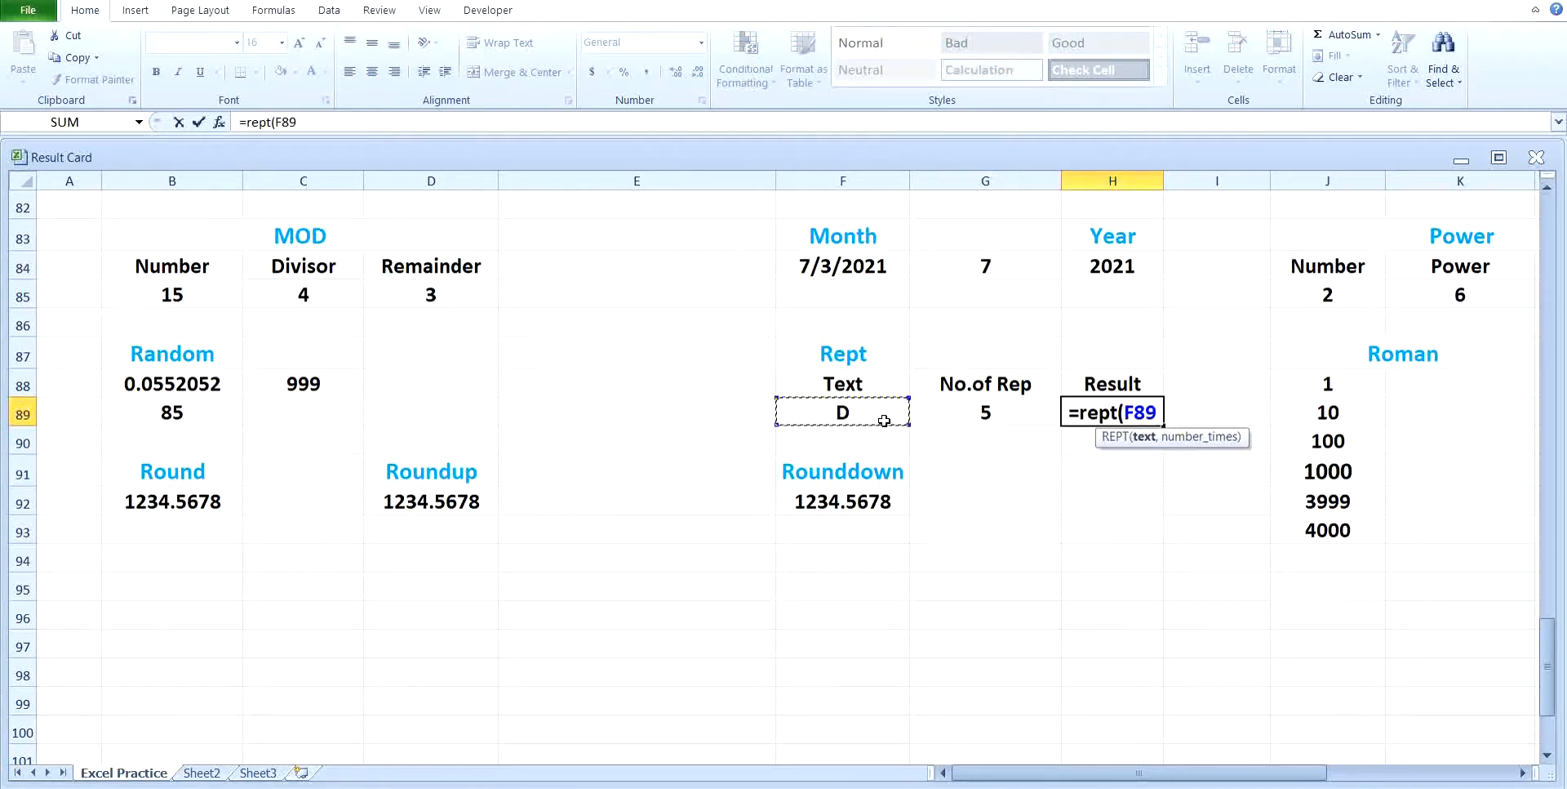
type(",")
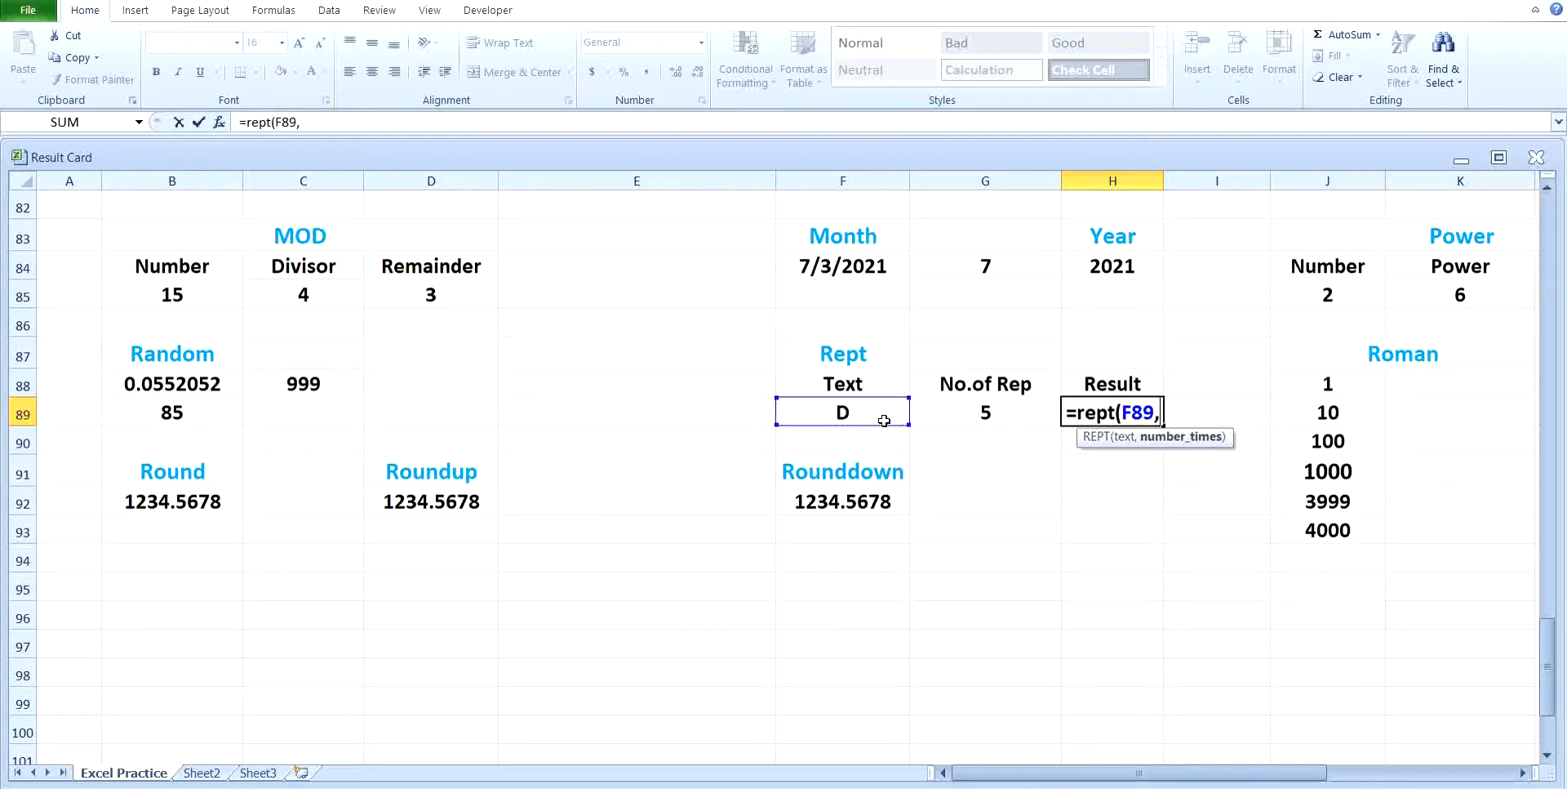
left_click(957, 414)
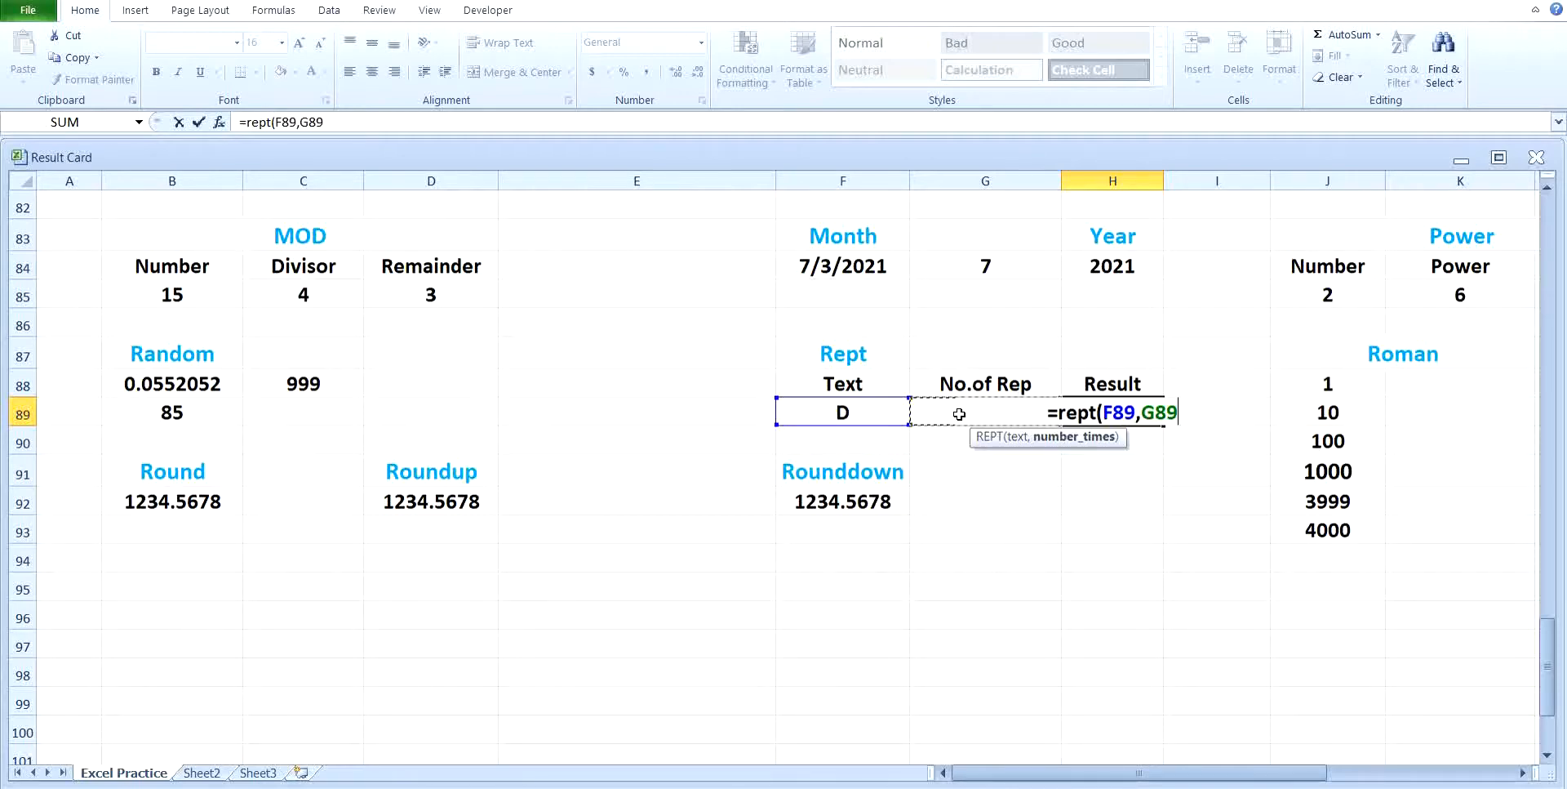
key("Return")
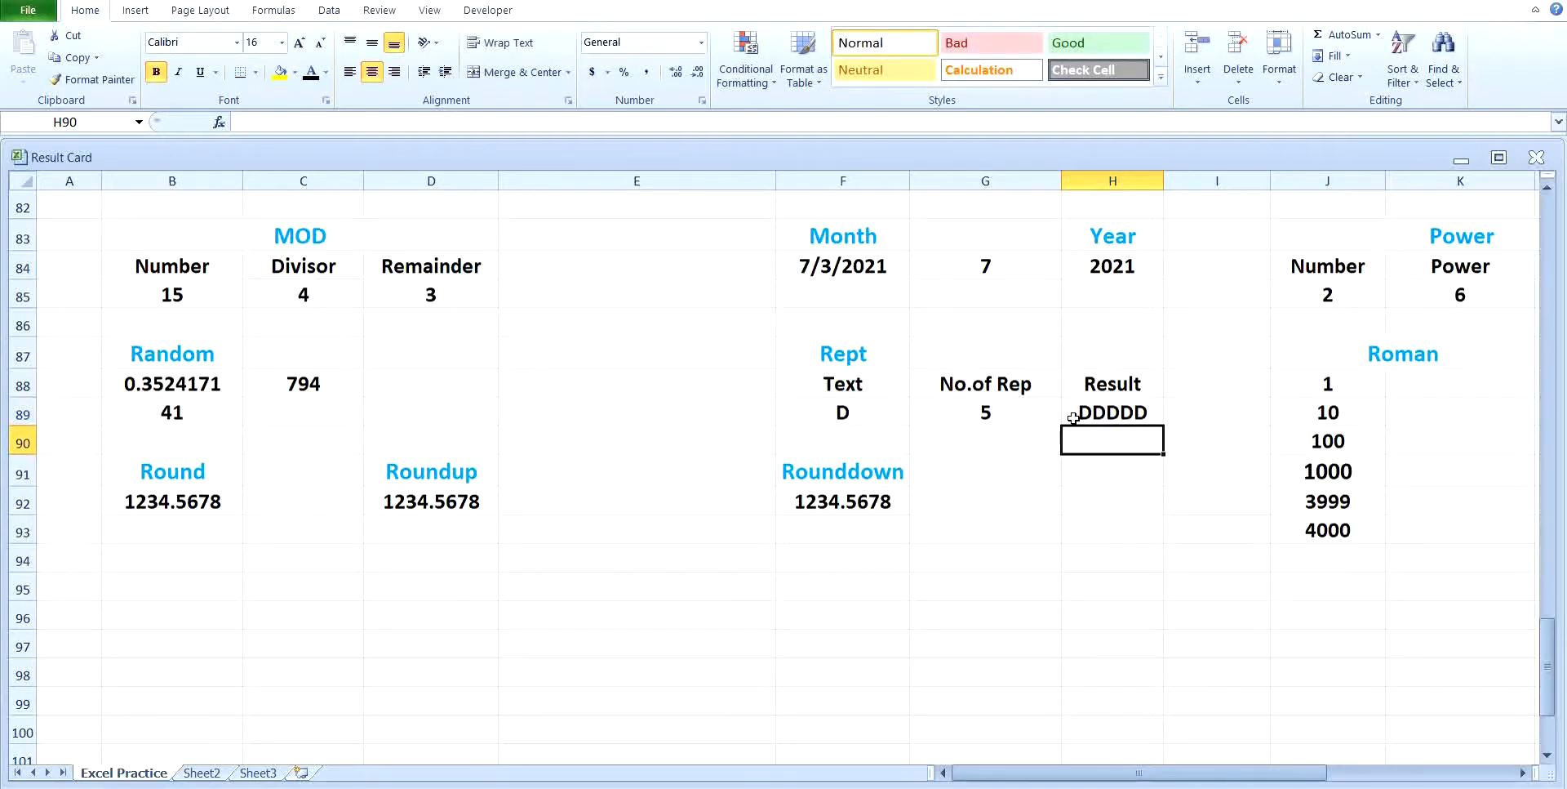
Step: Change the Rept example's text in F89 to s
left_click(861, 419)
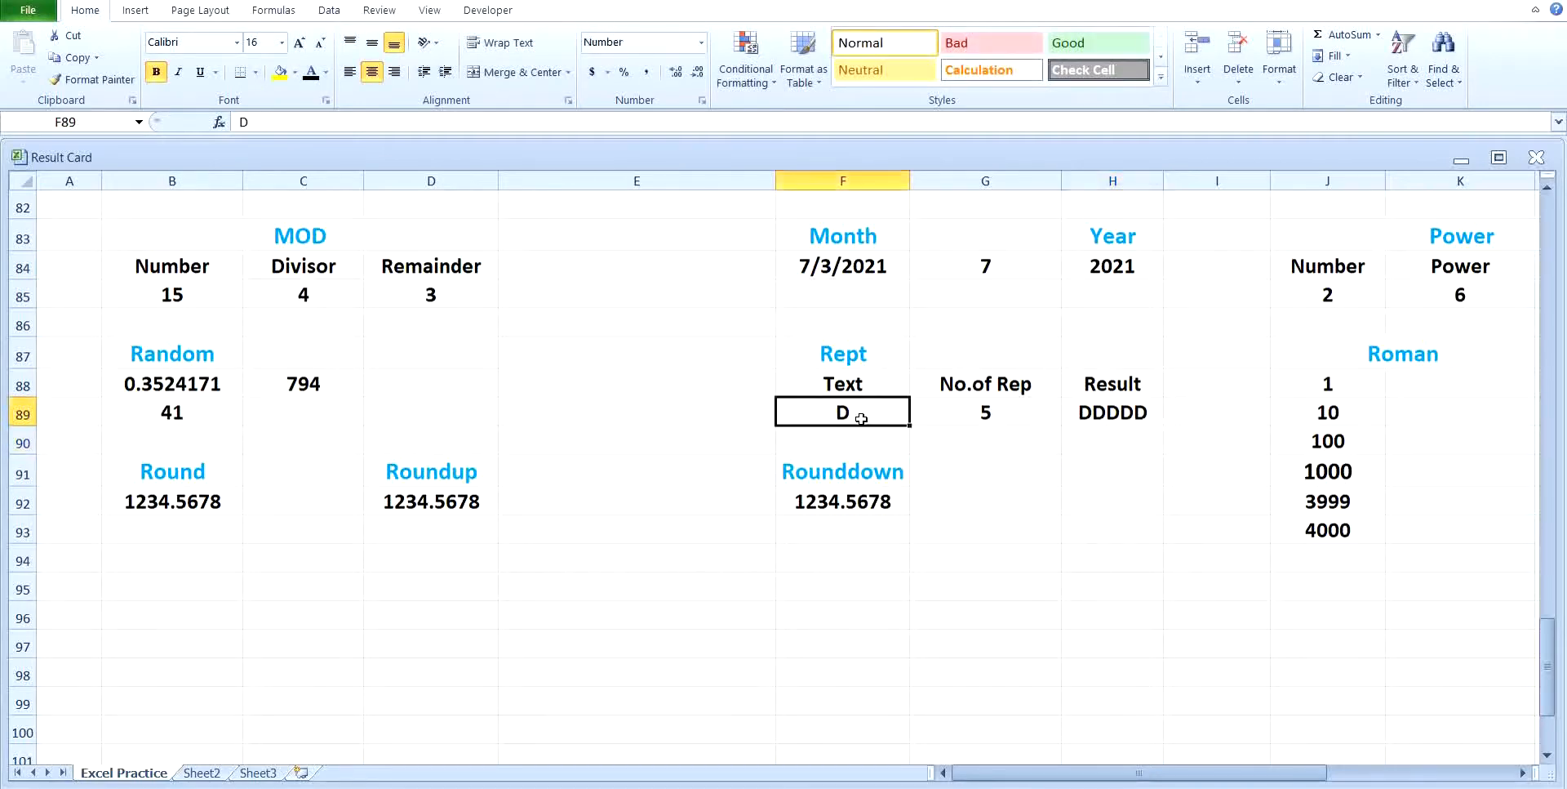
type("s")
left_click(1099, 578)
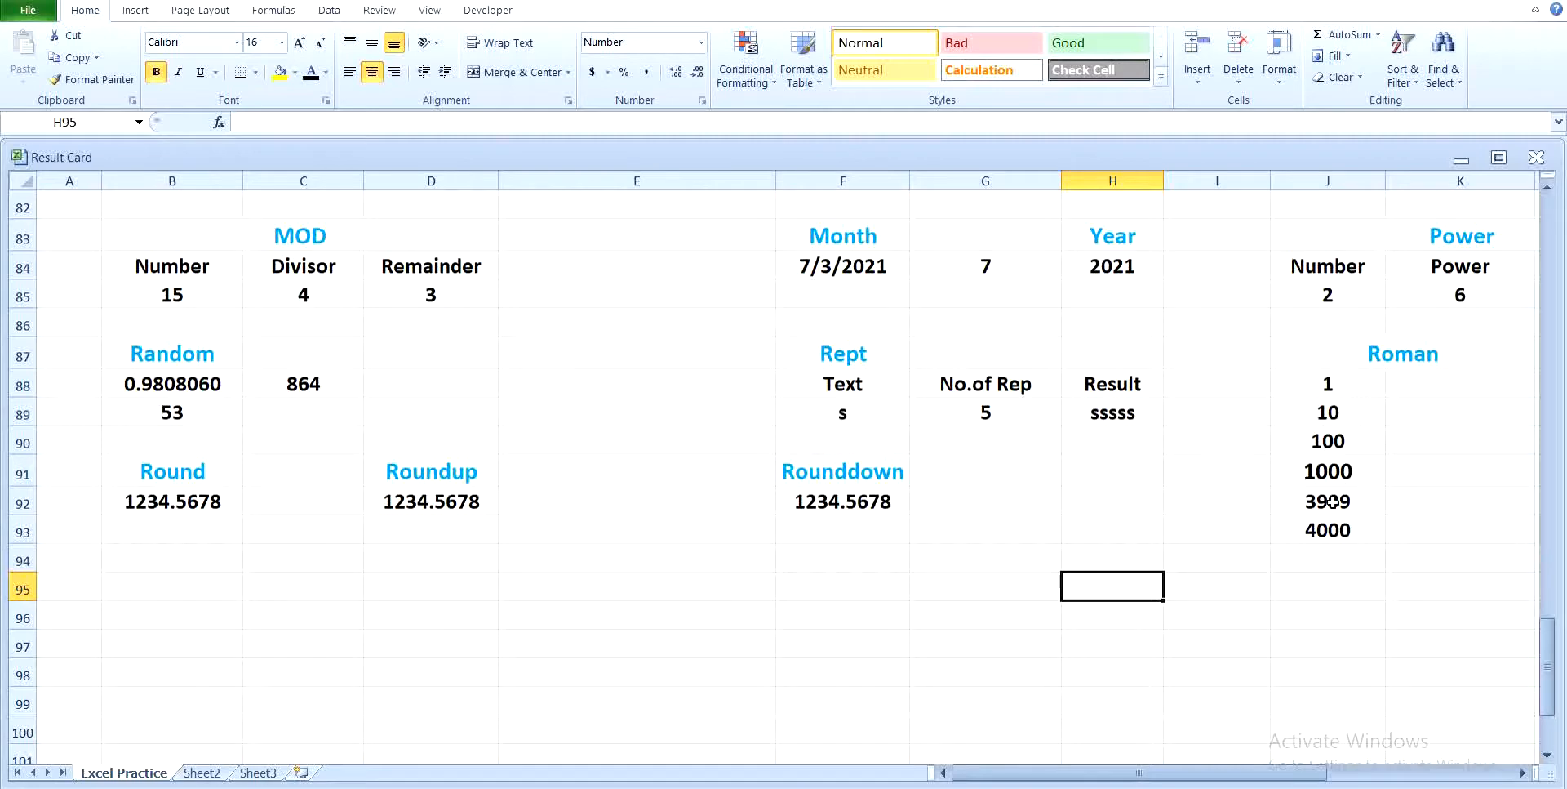
Step: Convert the number in J88 to a Roman numeral in K88 with the ROMAN function
left_click(1436, 388)
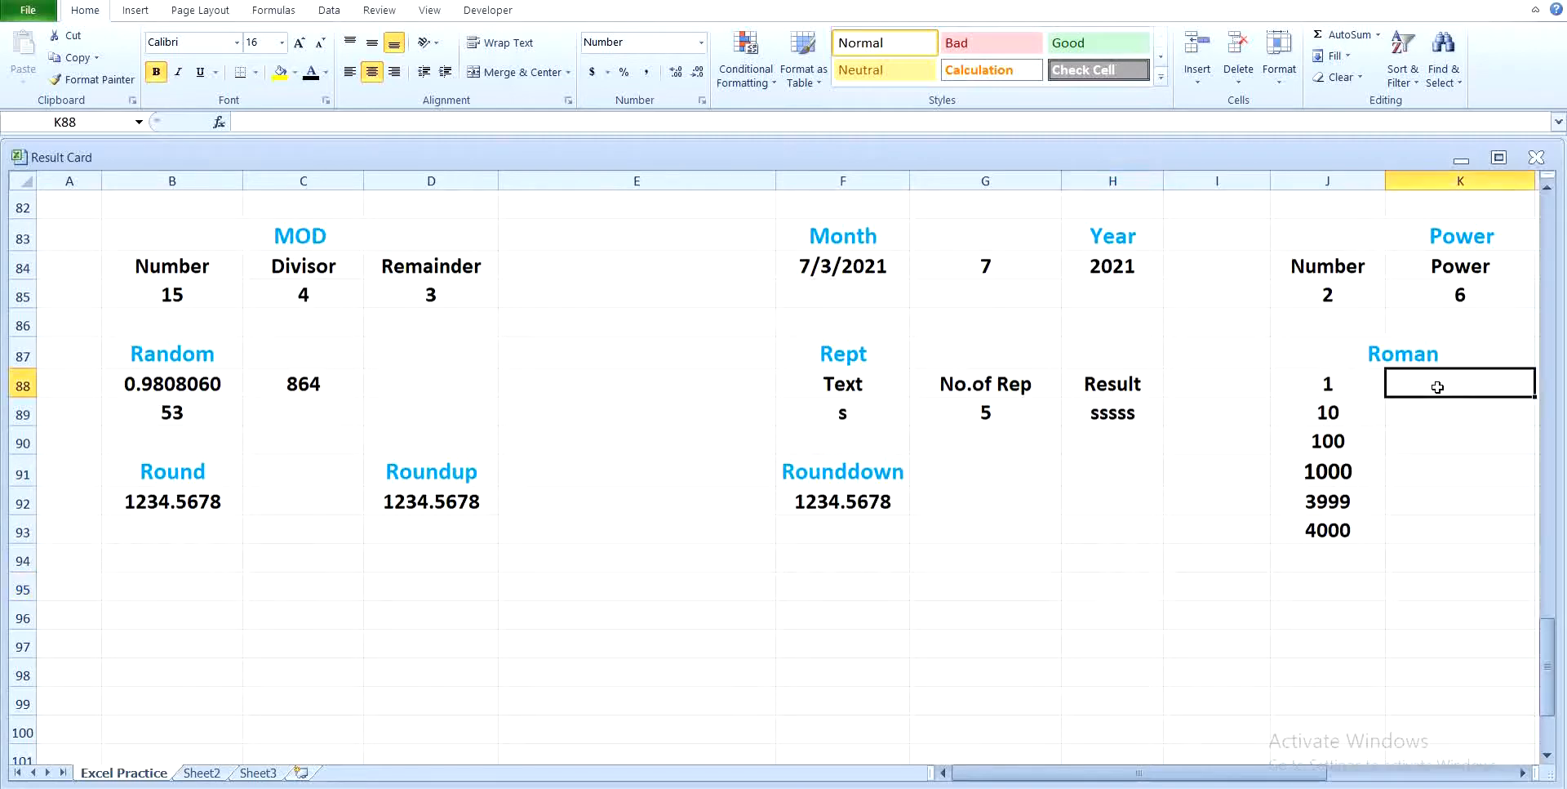
type("=roman")
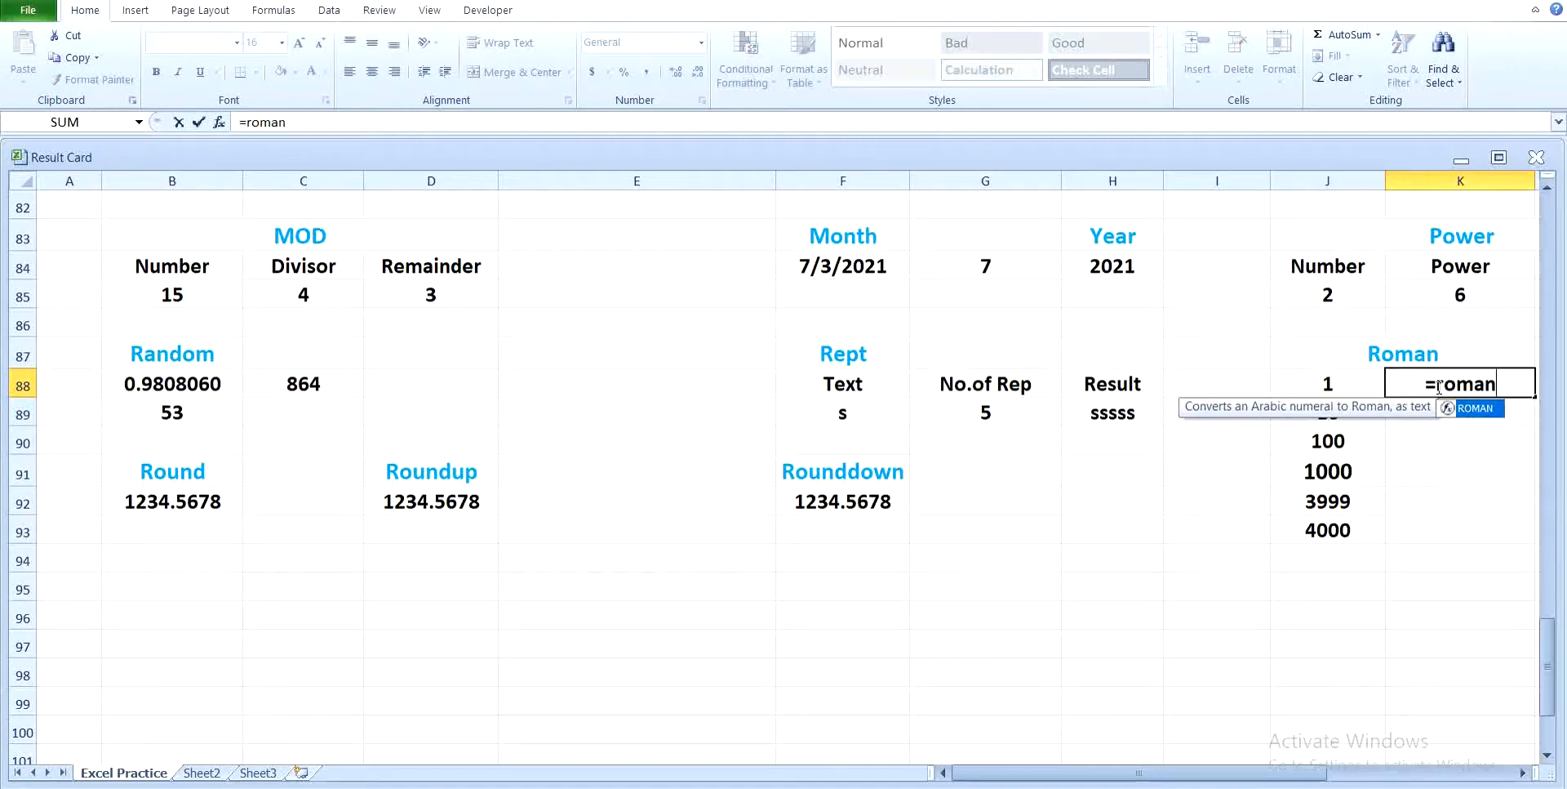
type("(")
left_click(1361, 384)
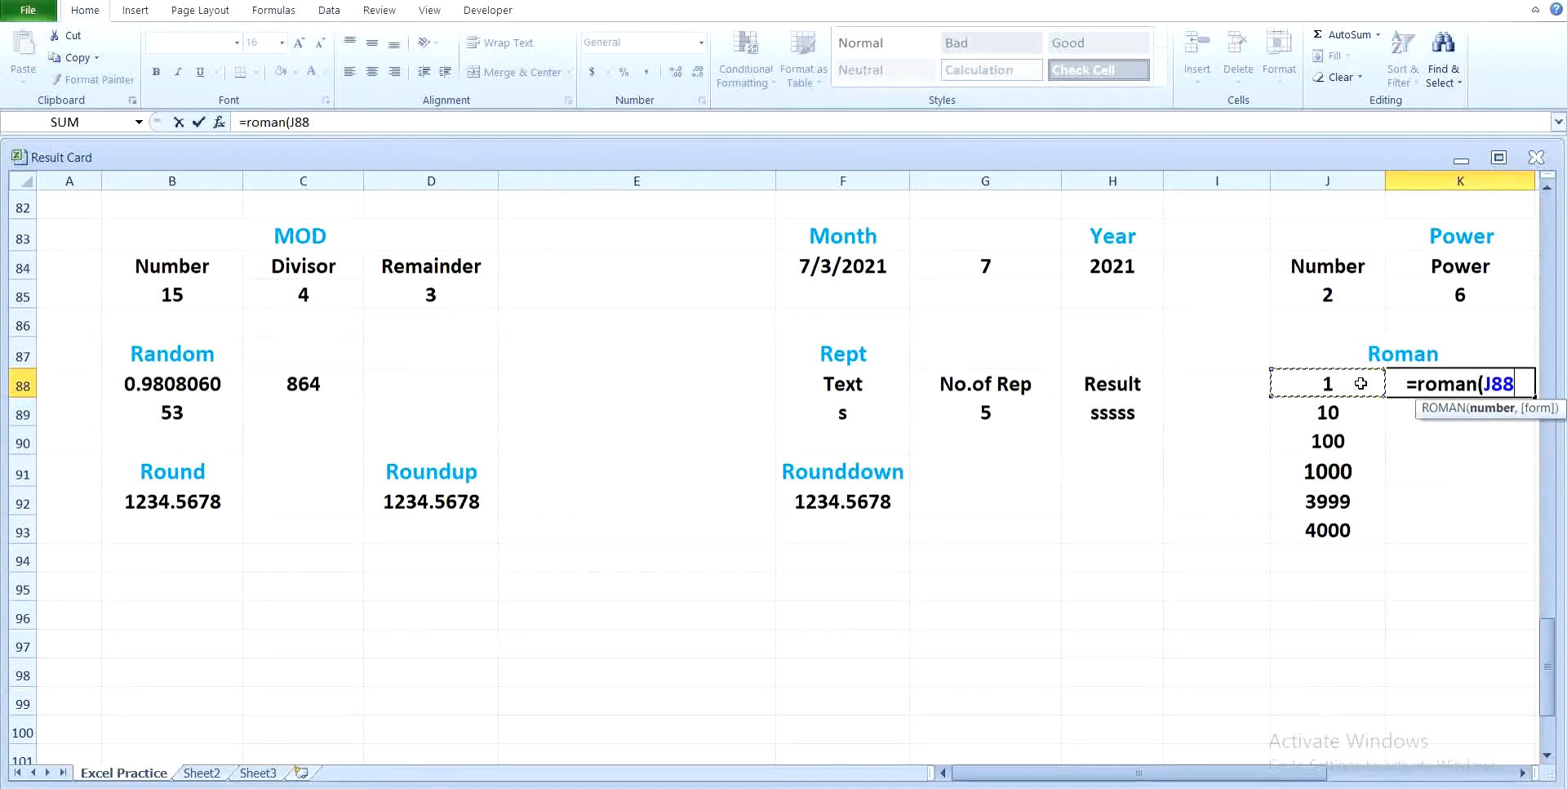
key("Return")
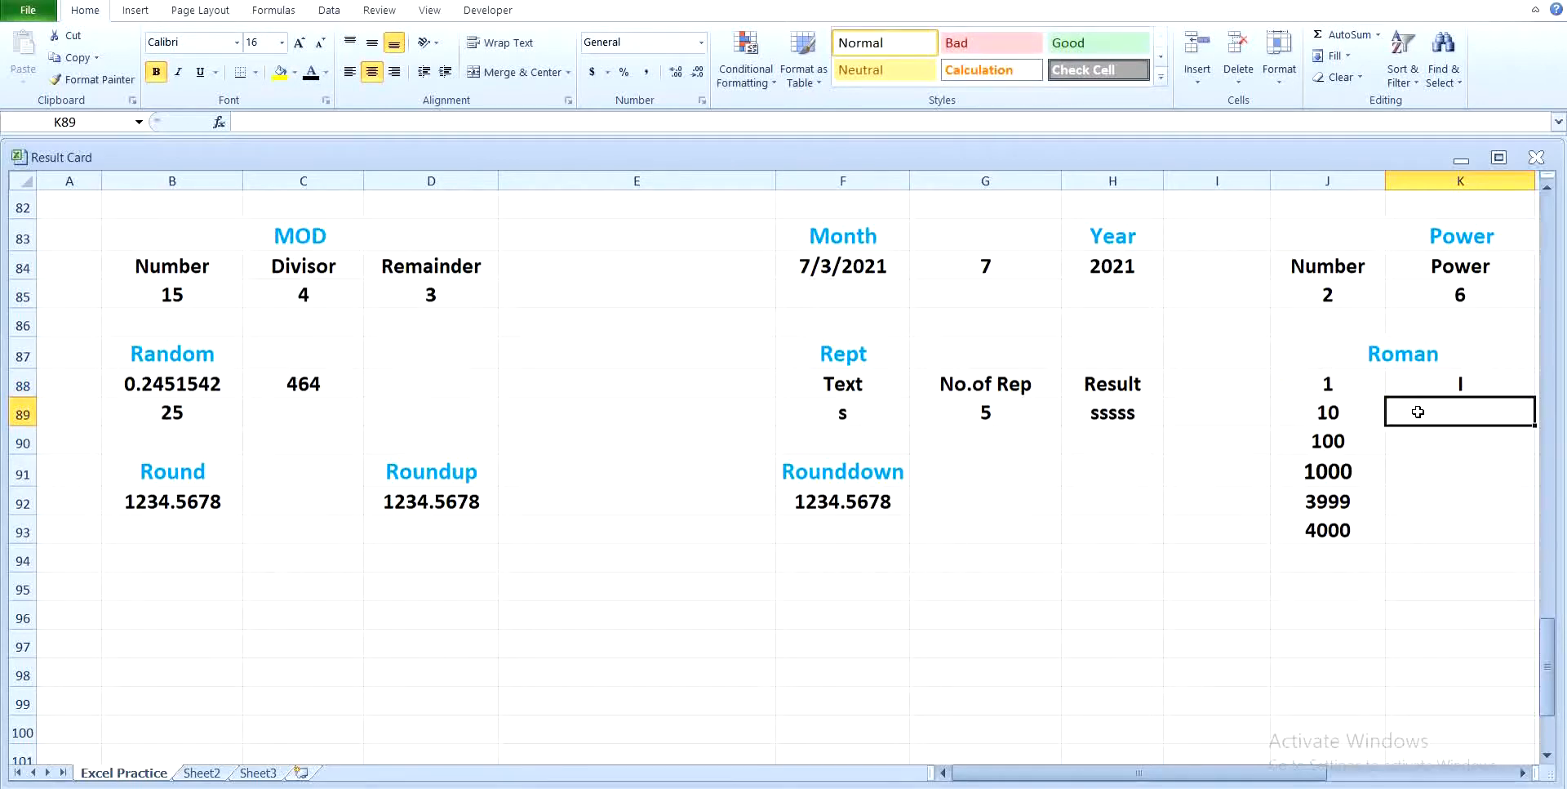
Step: Fill the ROMAN formula from K88 down to K92, beside the number 3999
left_click(1450, 386)
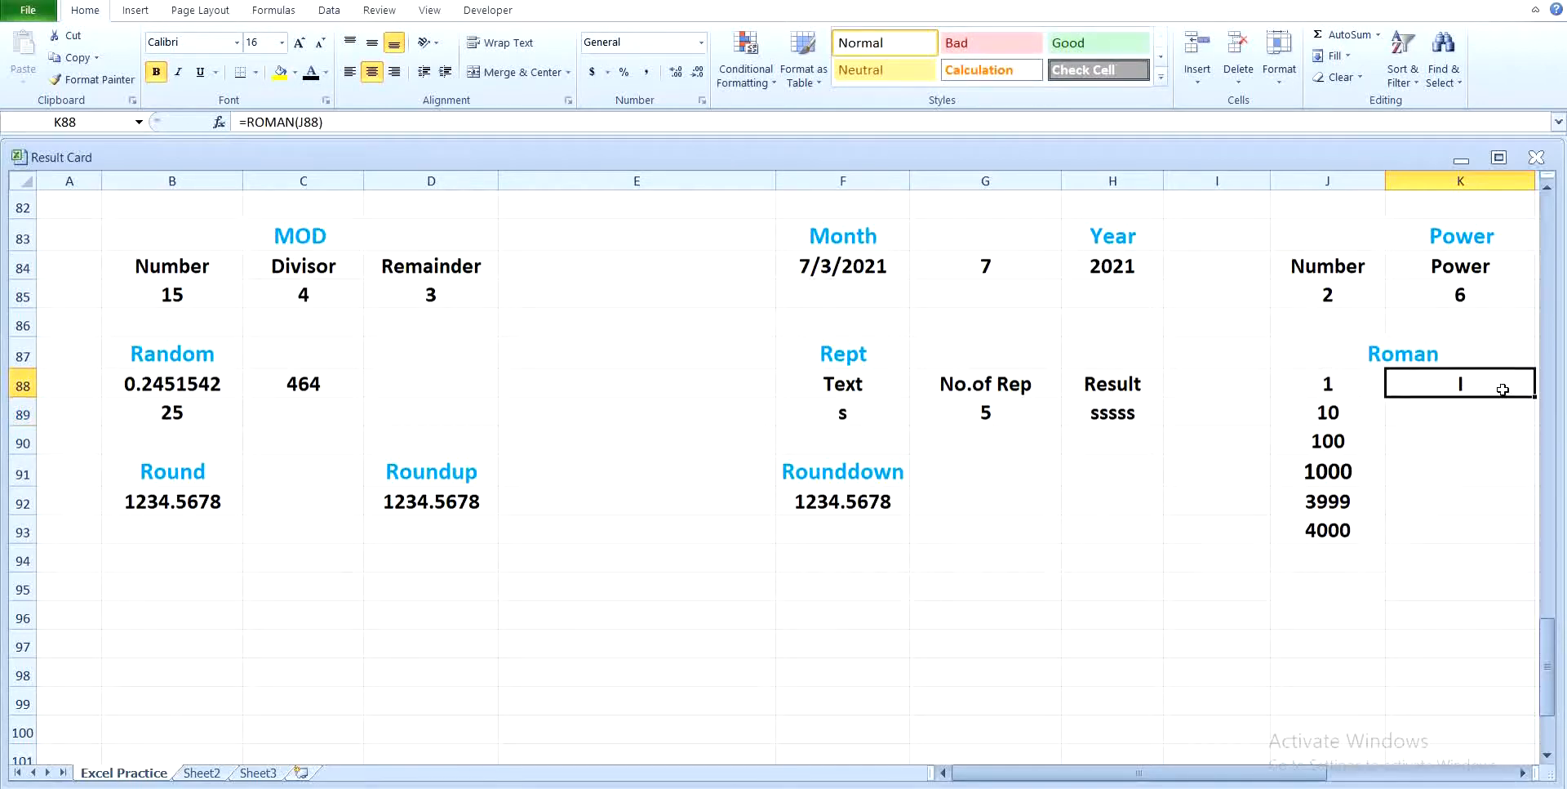
left_click_drag(1534, 395, 1534, 415)
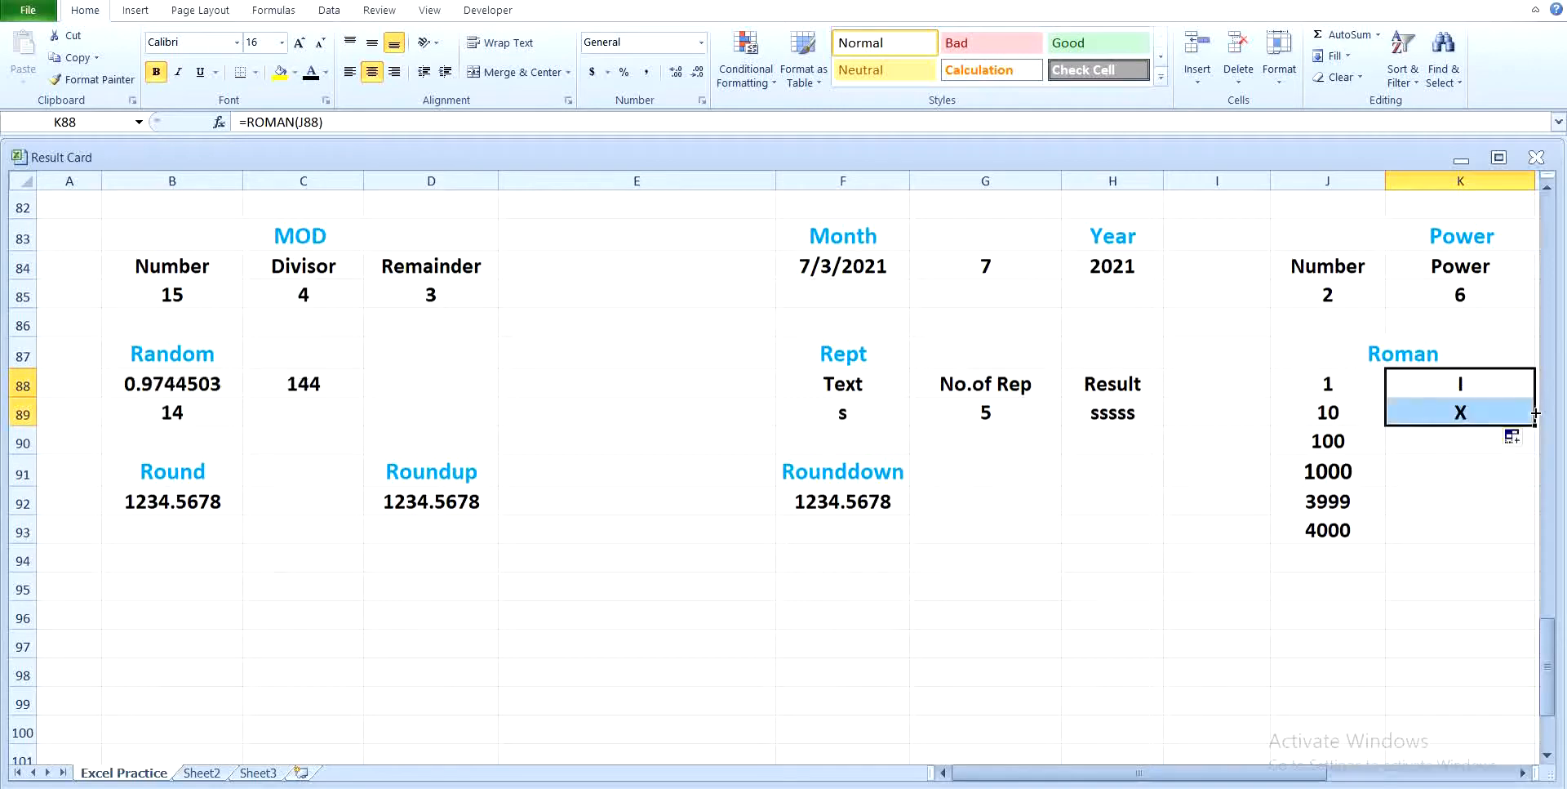
left_click(1523, 773)
left_click(1523, 773)
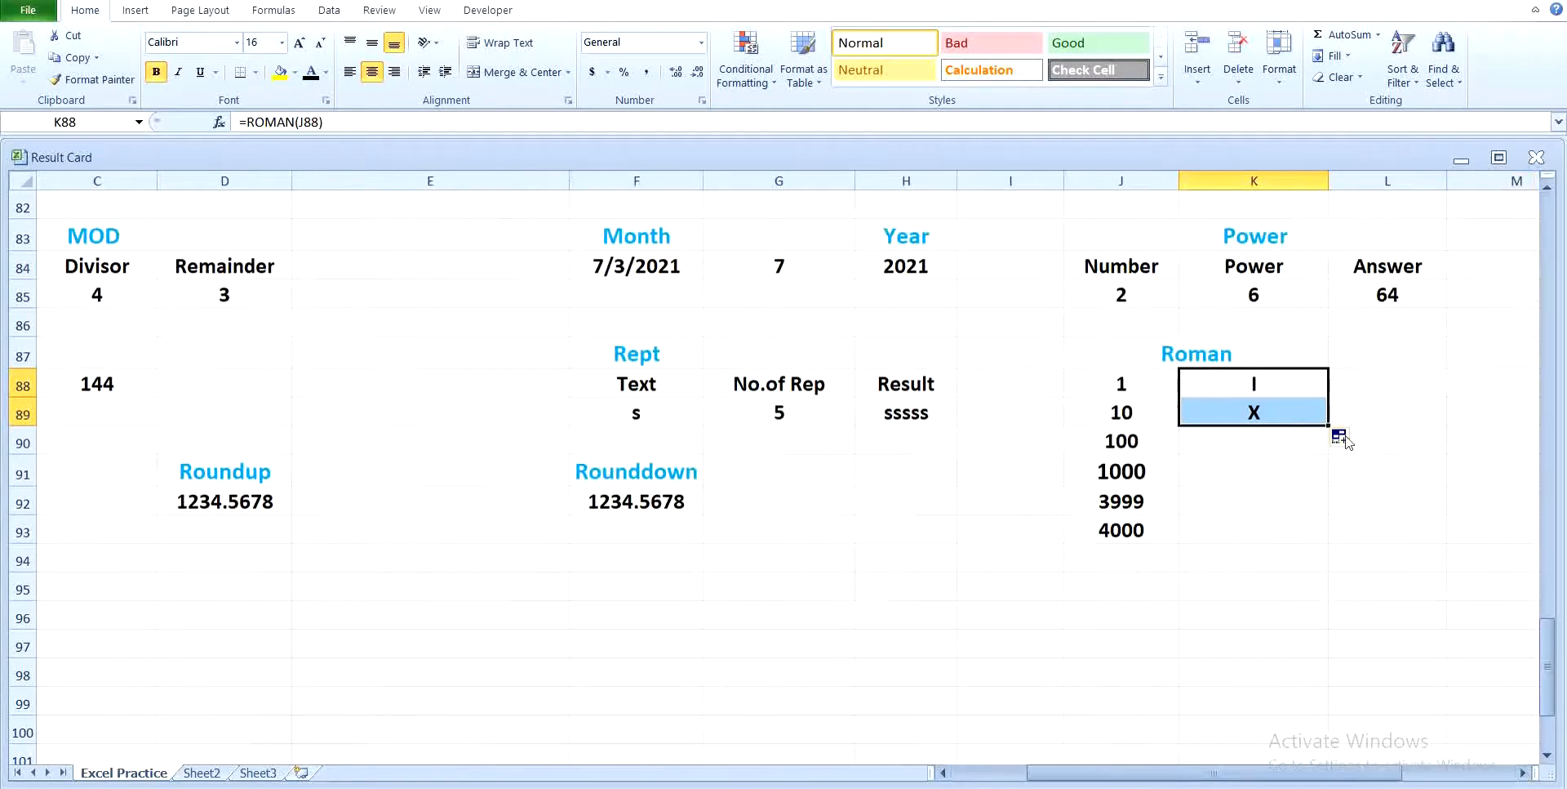
left_click_drag(1330, 419, 1327, 504)
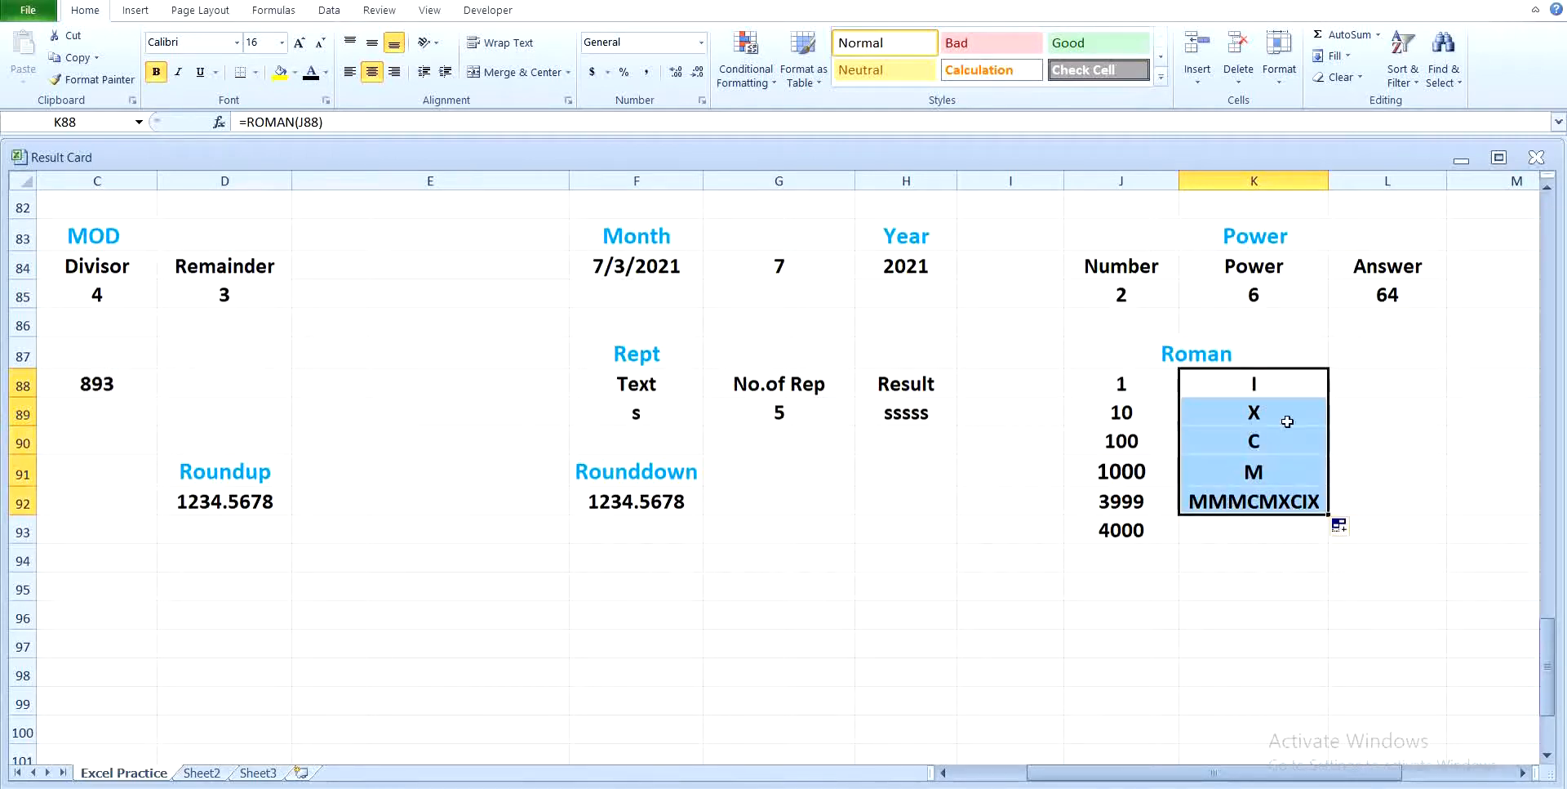
left_click(1390, 451)
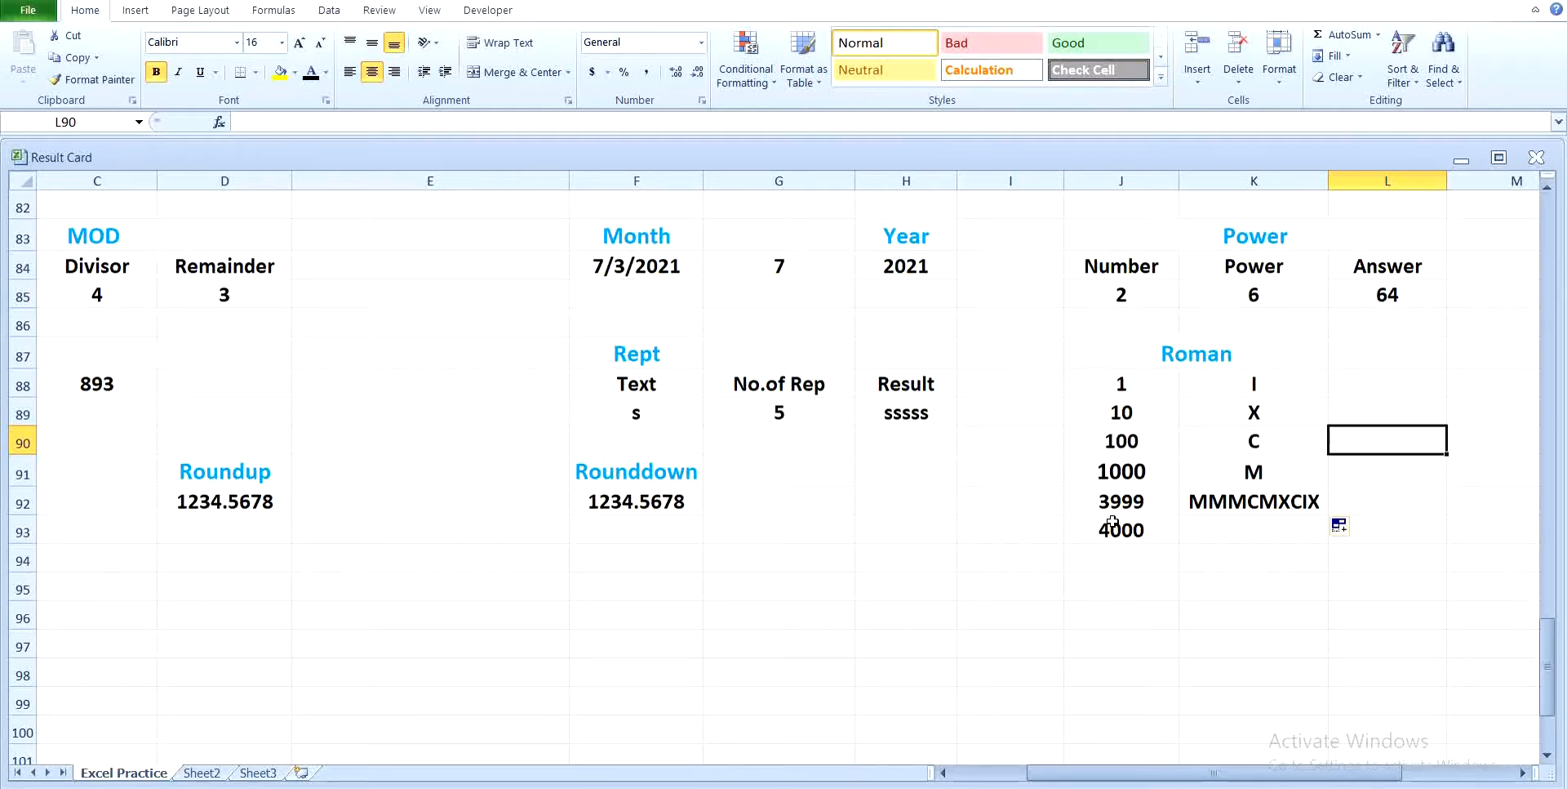
Step: Extend the ROMAN formula from K92 to K93 for the number 4000
left_click(1271, 505)
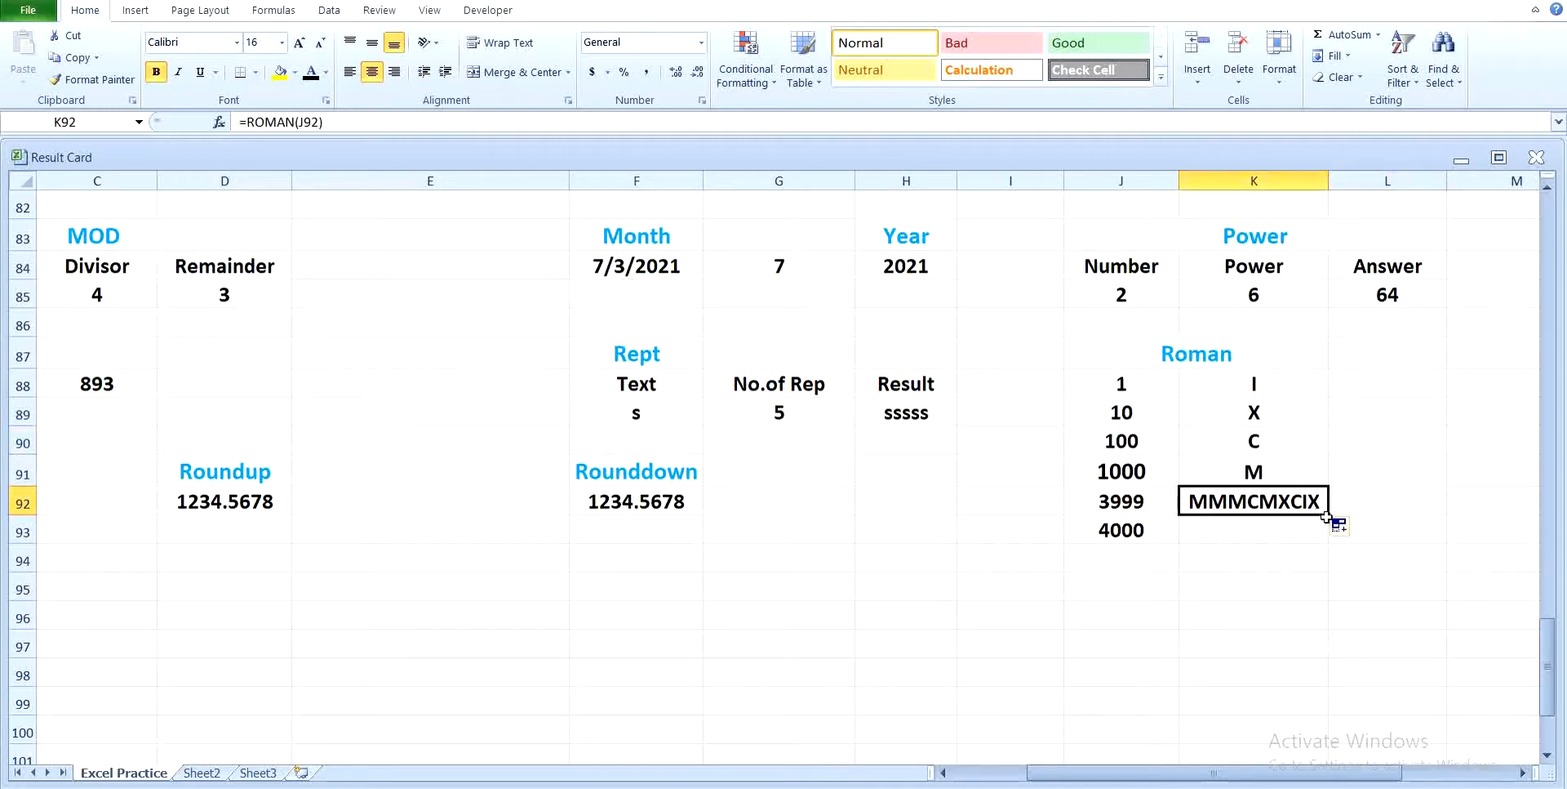
left_click_drag(1327, 517, 1306, 540)
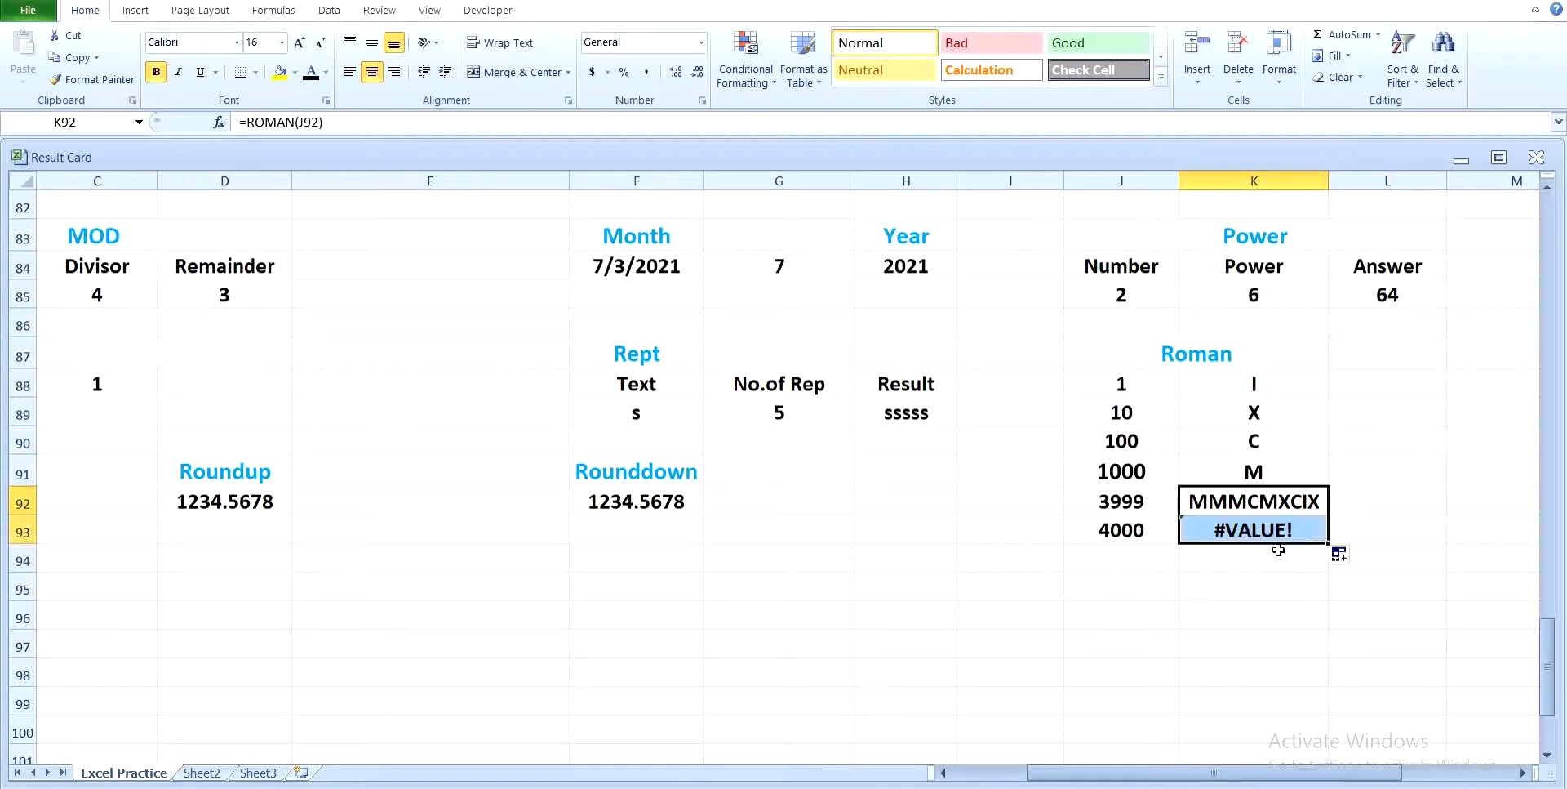
left_click(1221, 578)
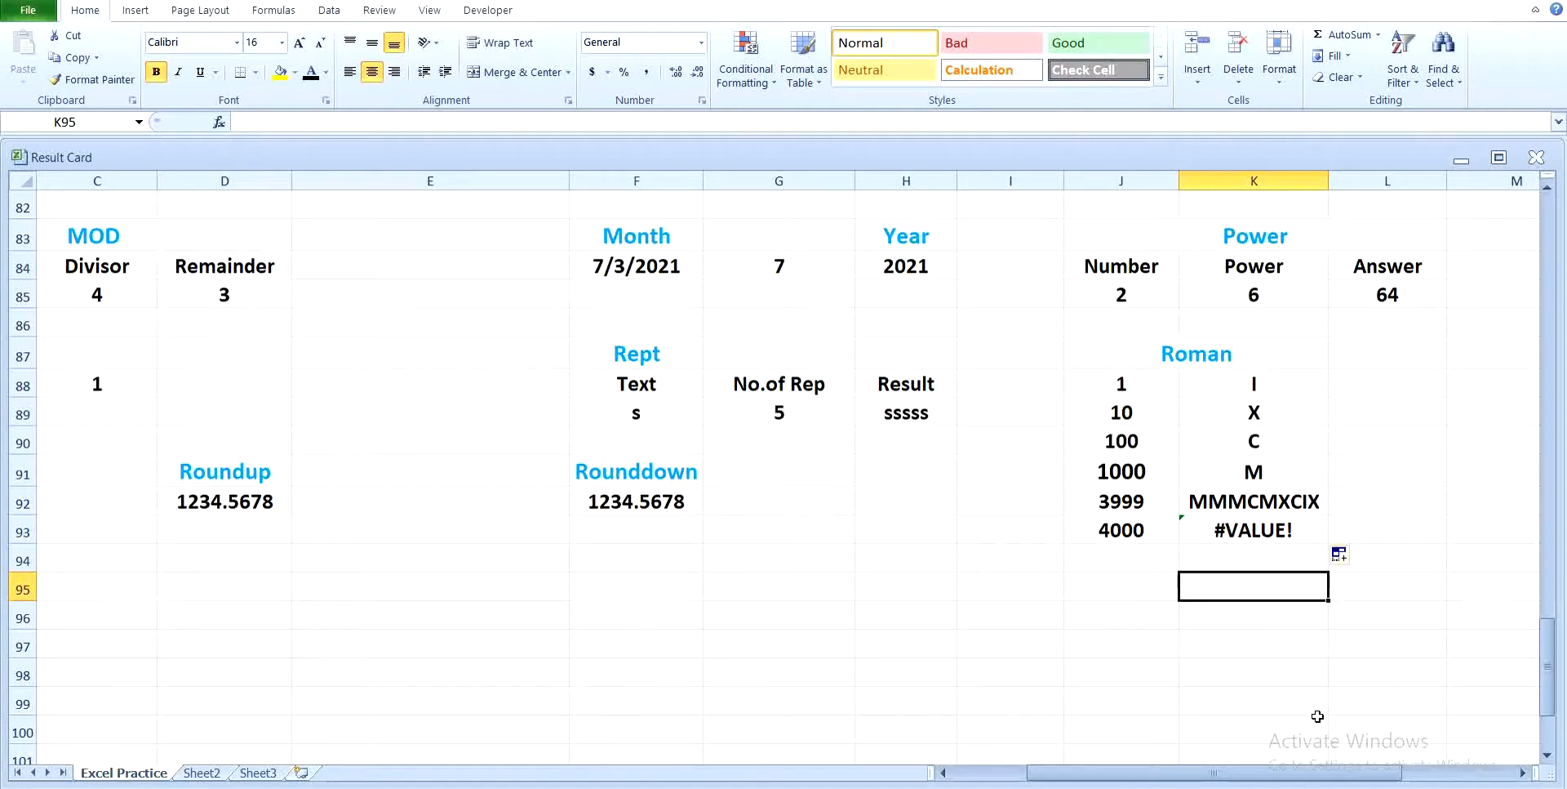
Step: Round the number in B92 to 0 digits in B94 with the ROUND function
left_click_drag(1323, 771, 1258, 782)
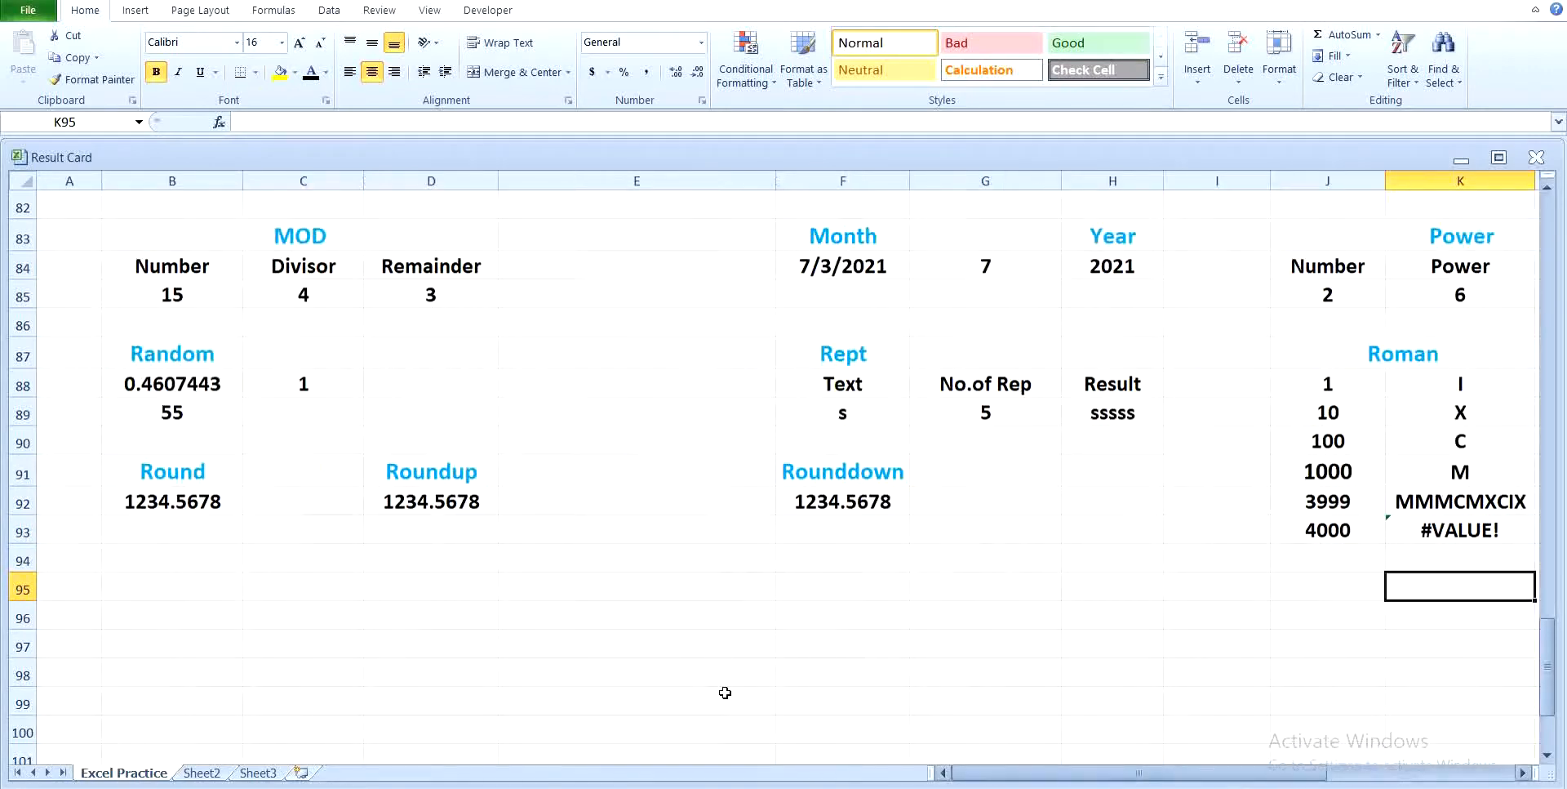
left_click(176, 552)
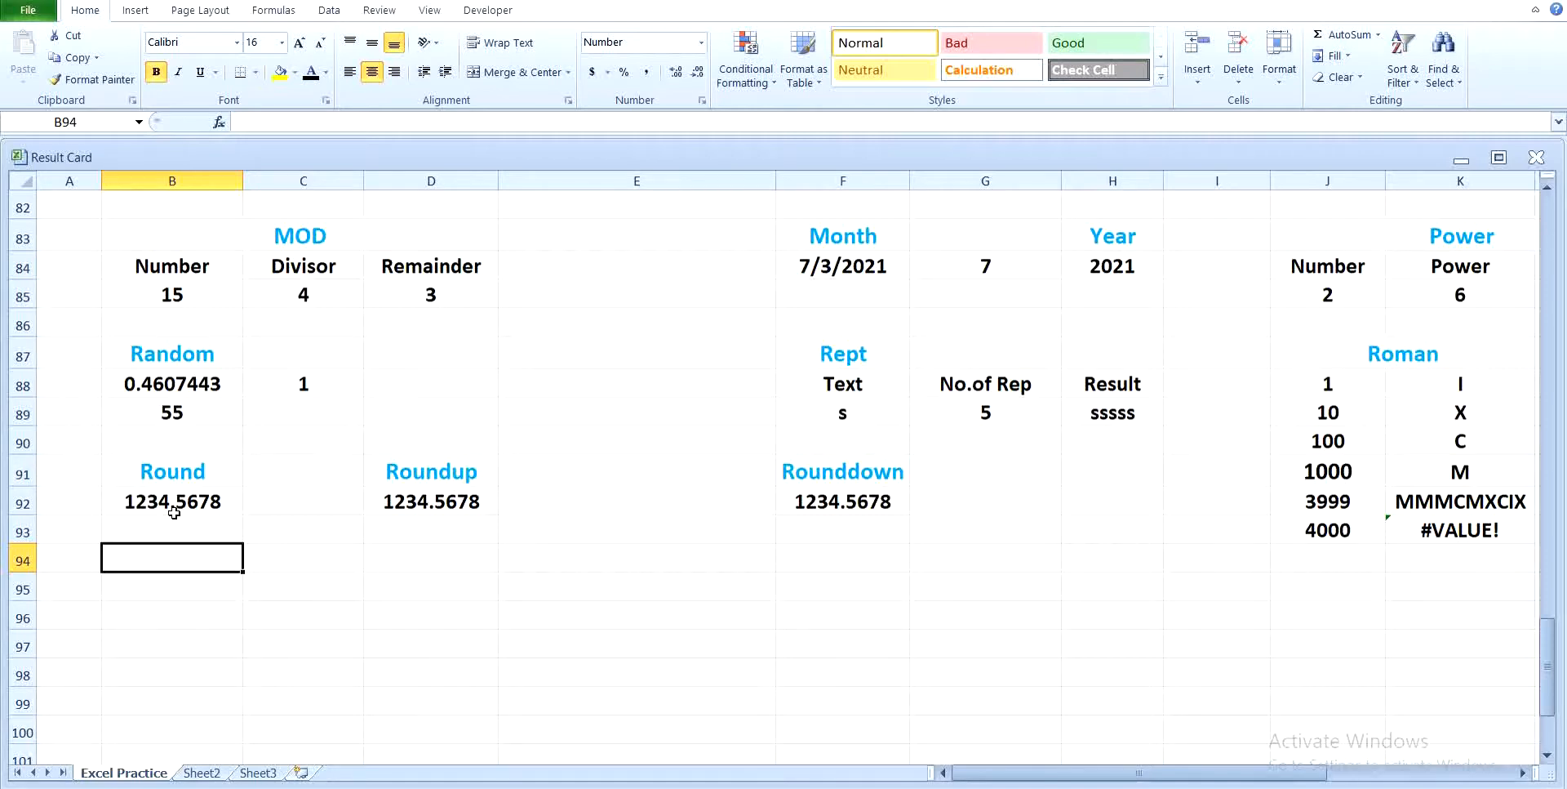
type("=ro")
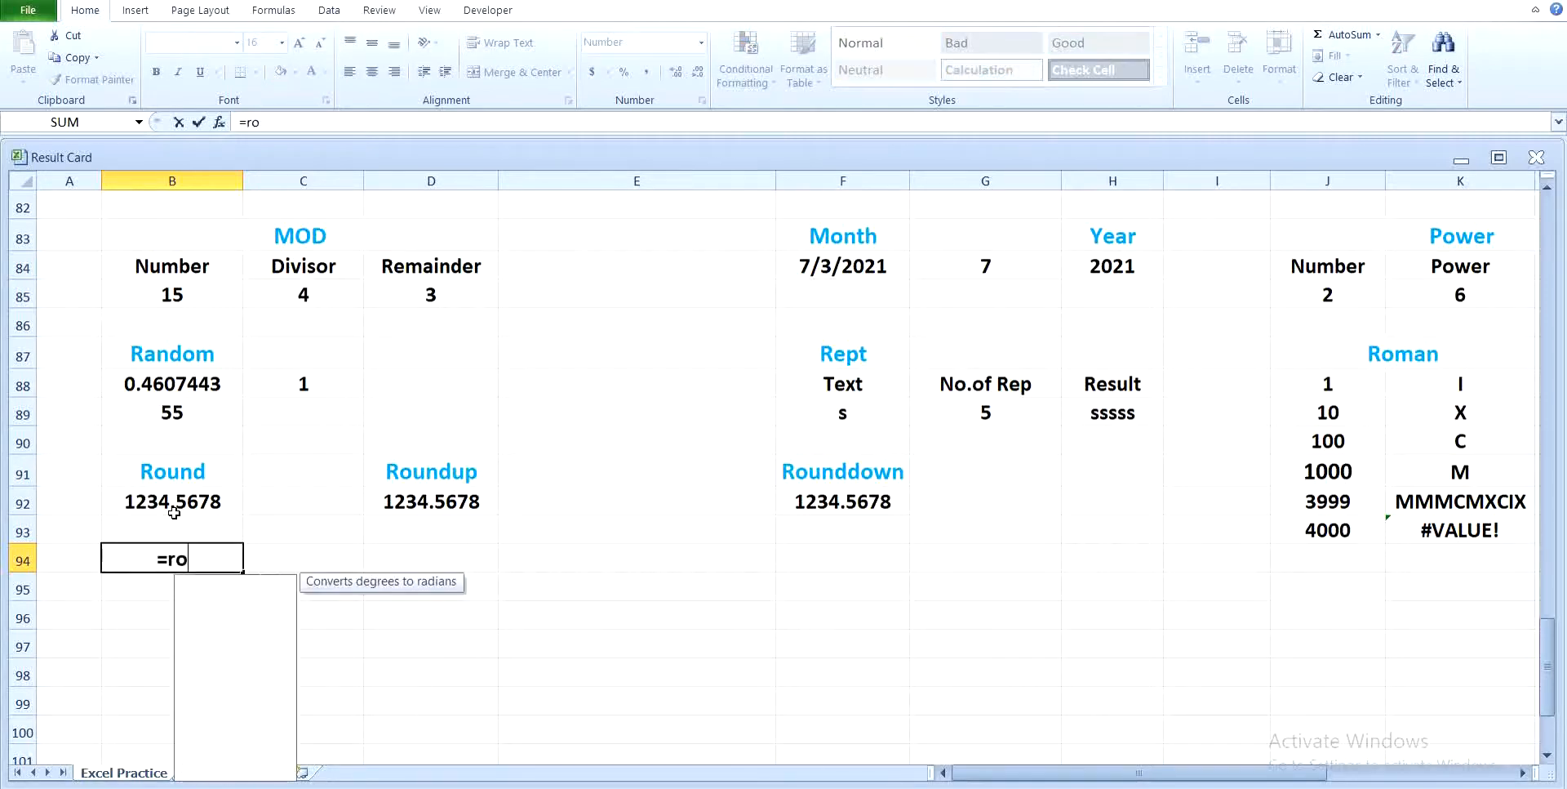
type("und(")
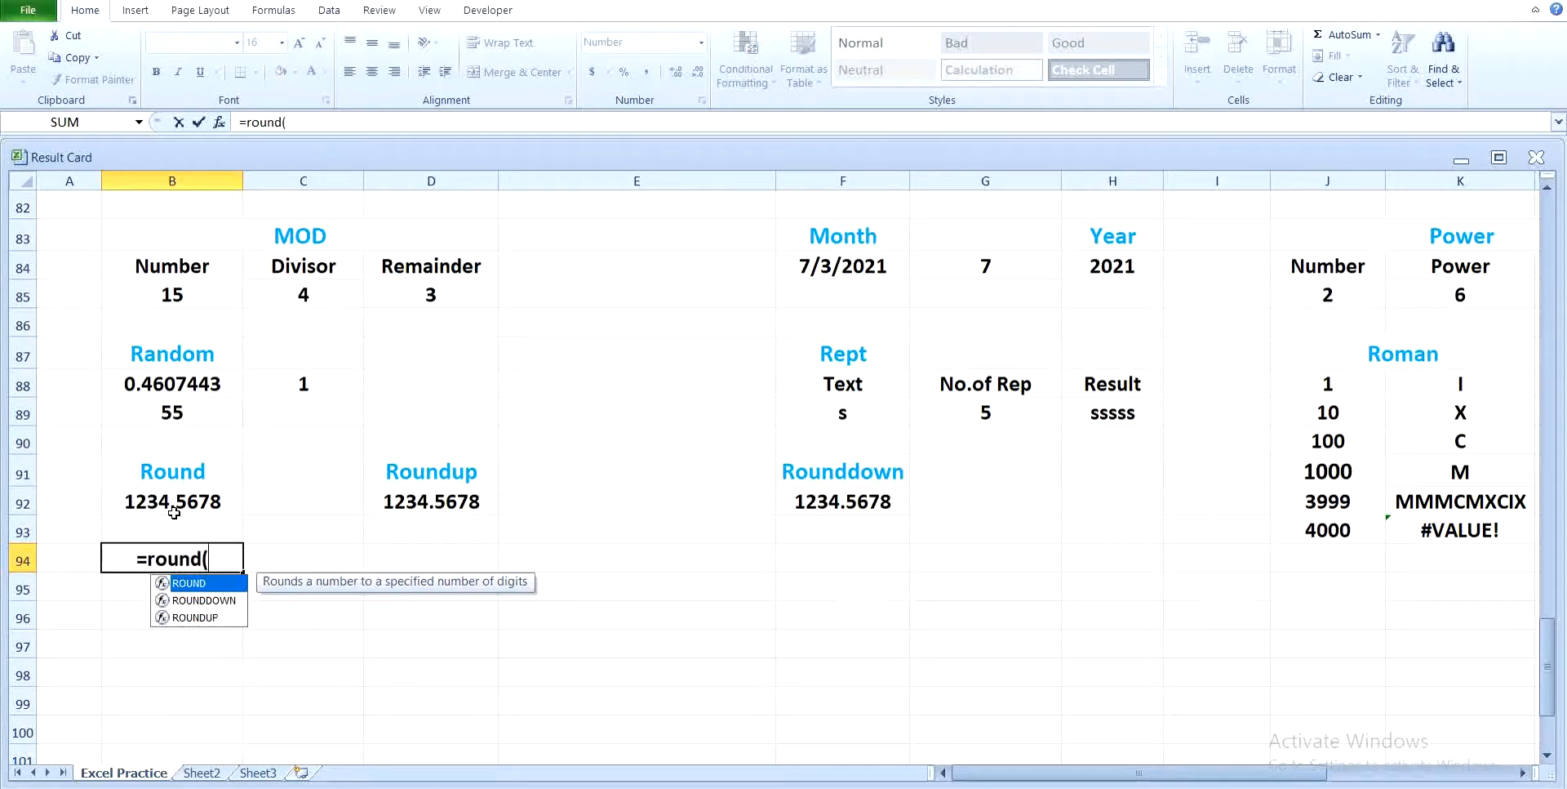
left_click(172, 501)
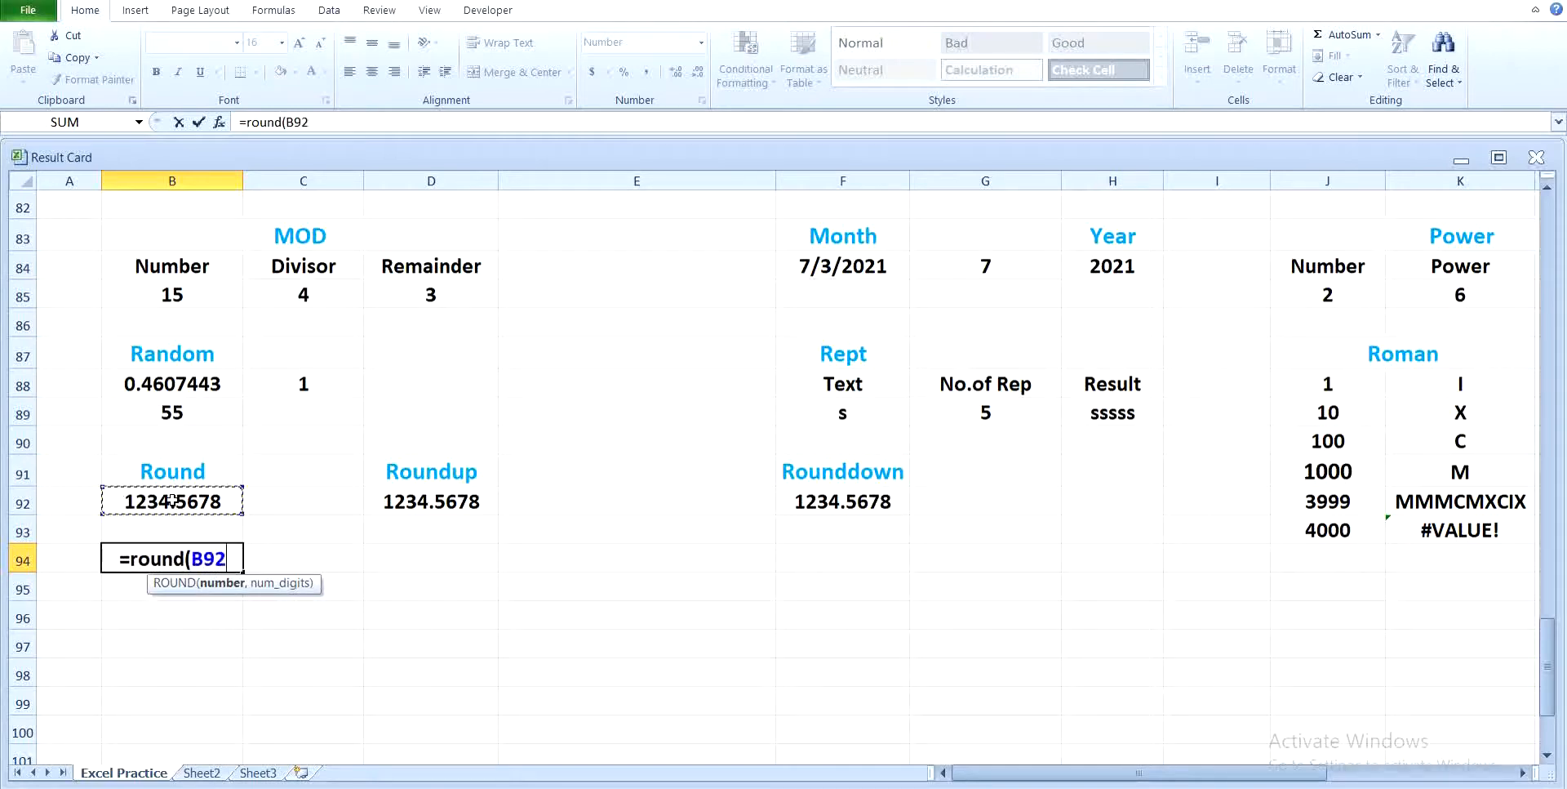
key("Return")
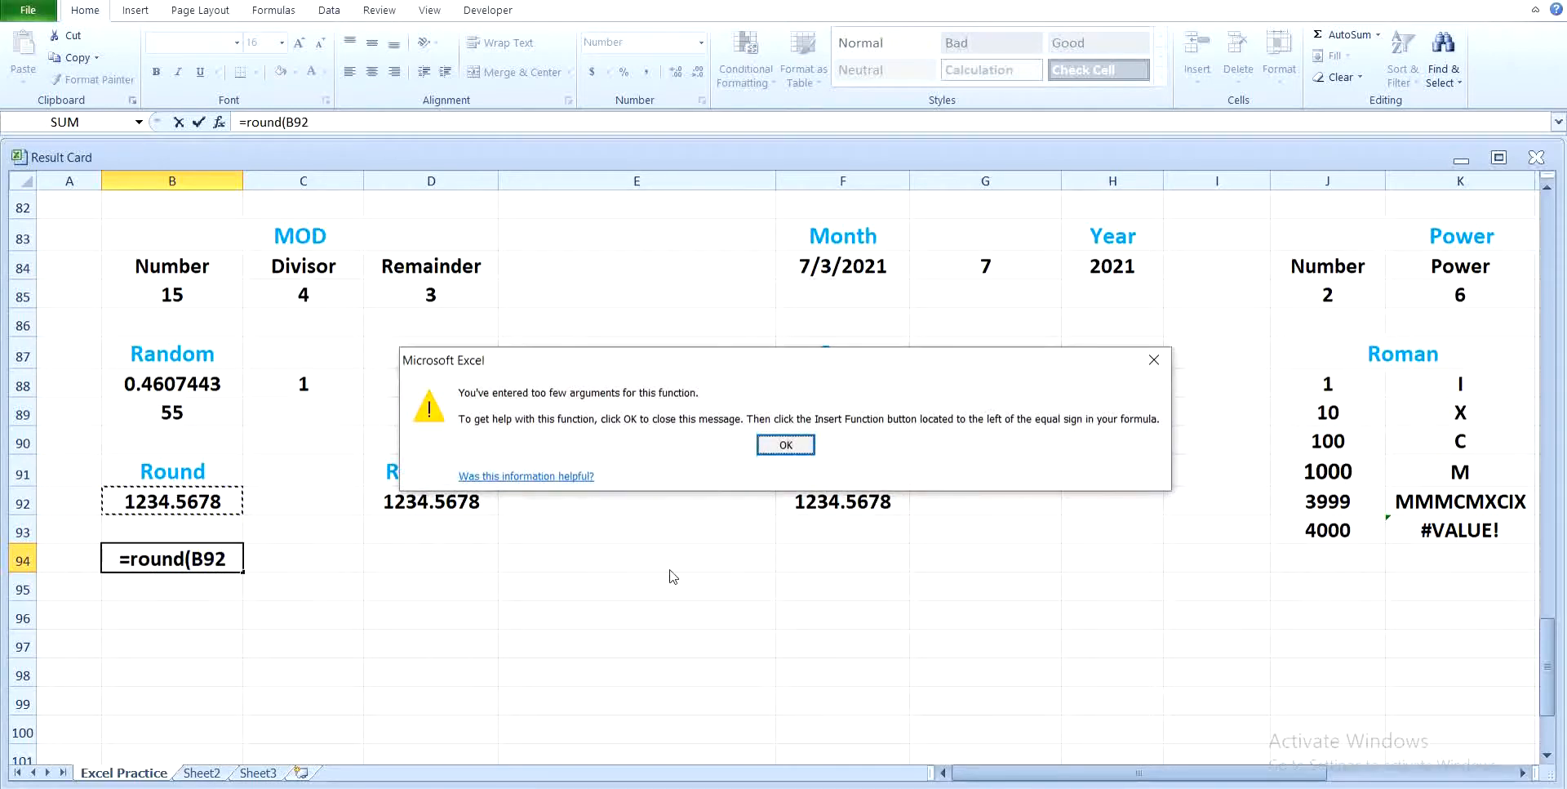
left_click(1146, 360)
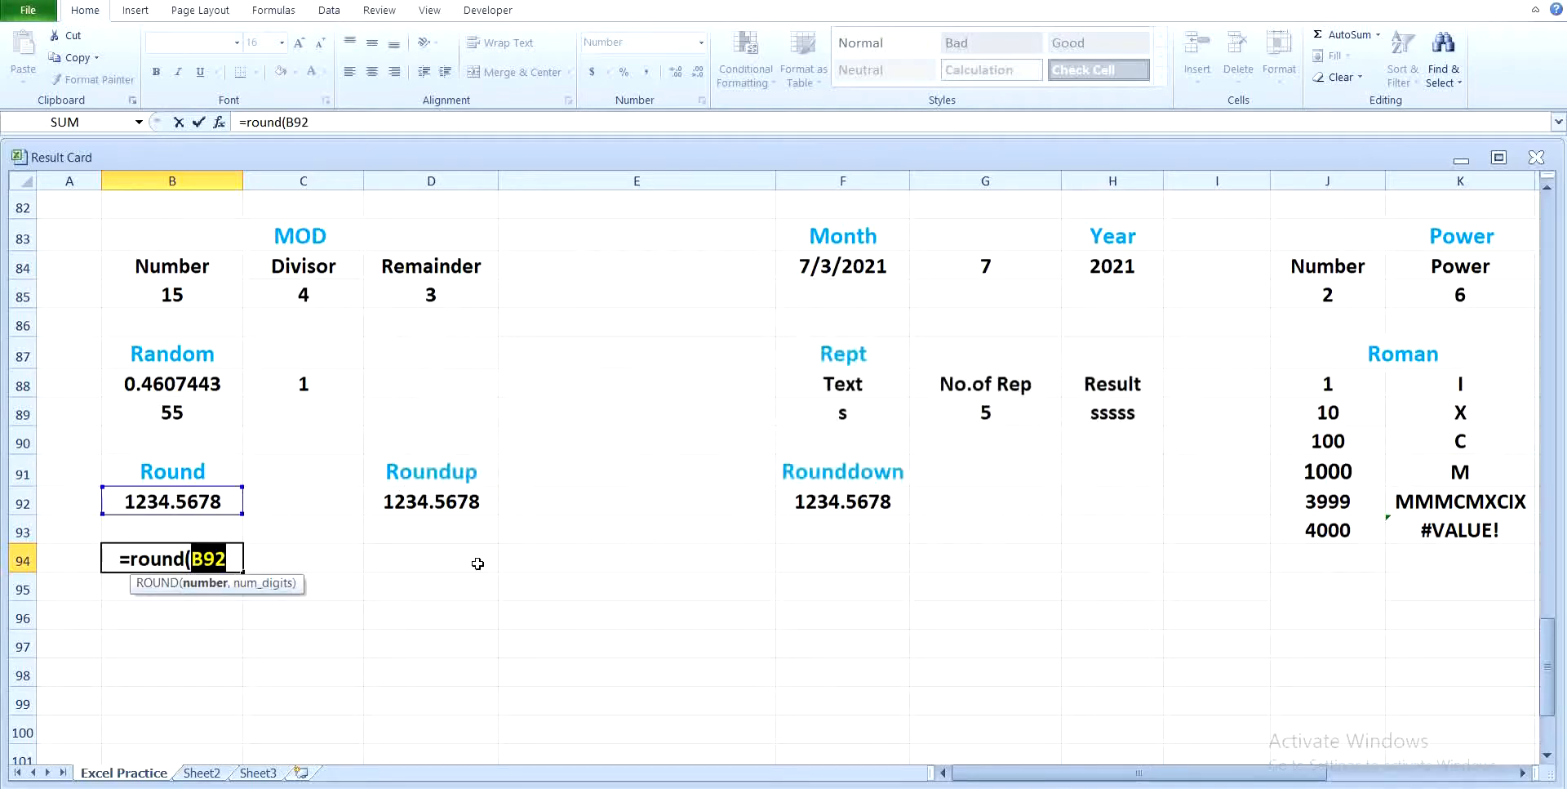
left_click(240, 560)
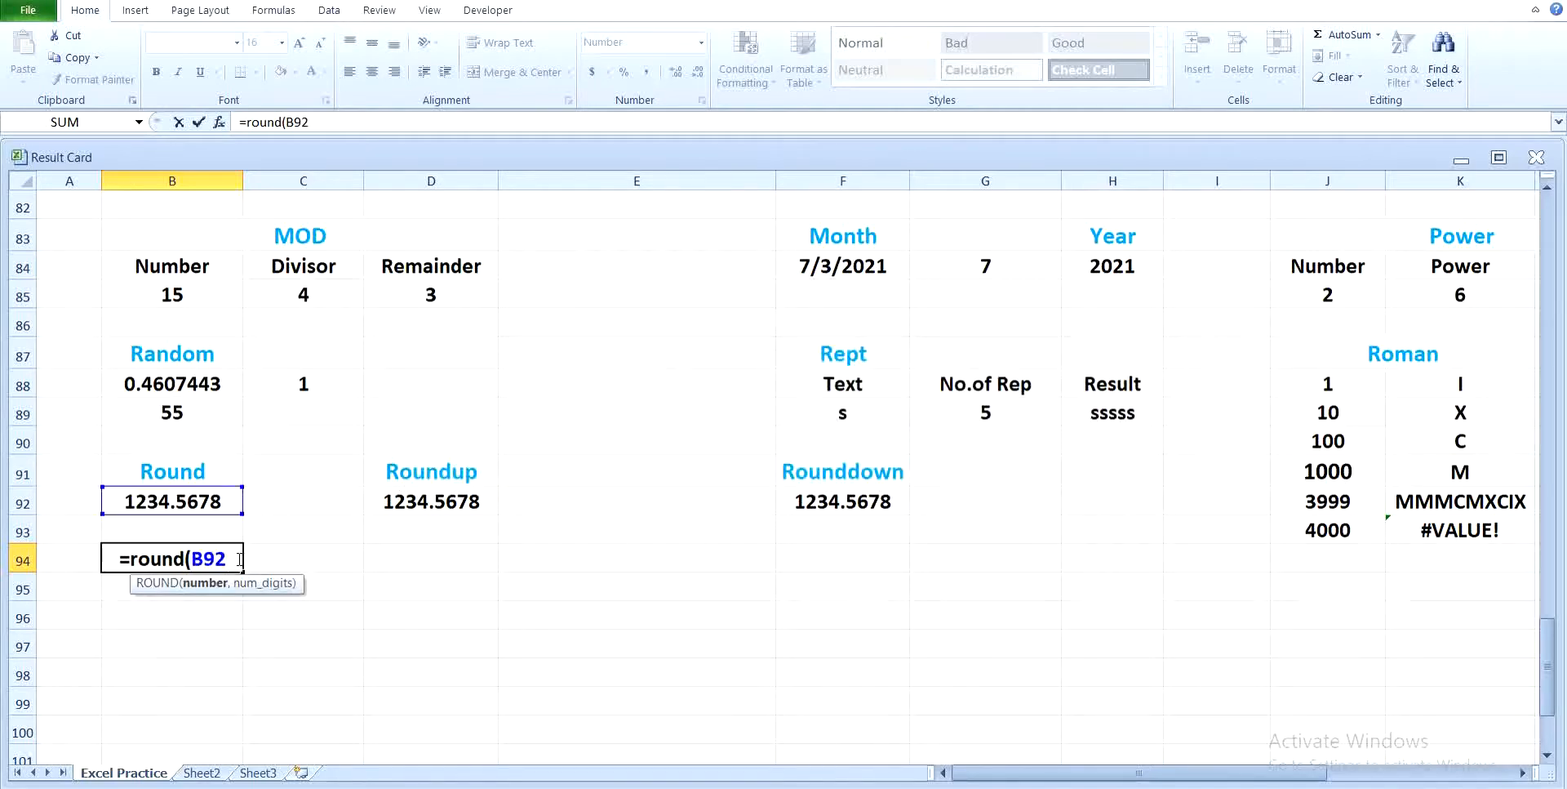
type(",")
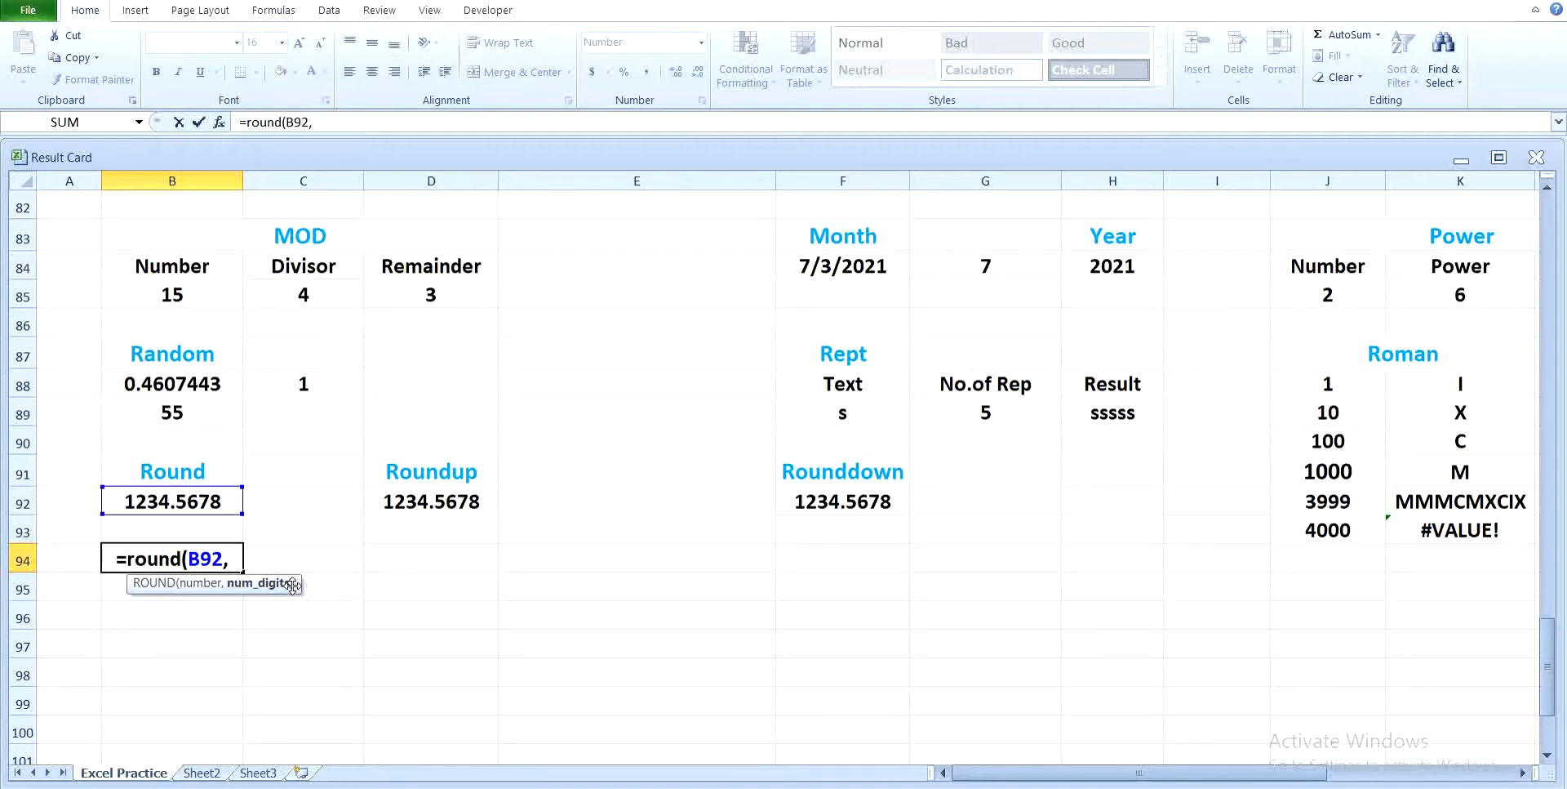
type("0")
key("Return")
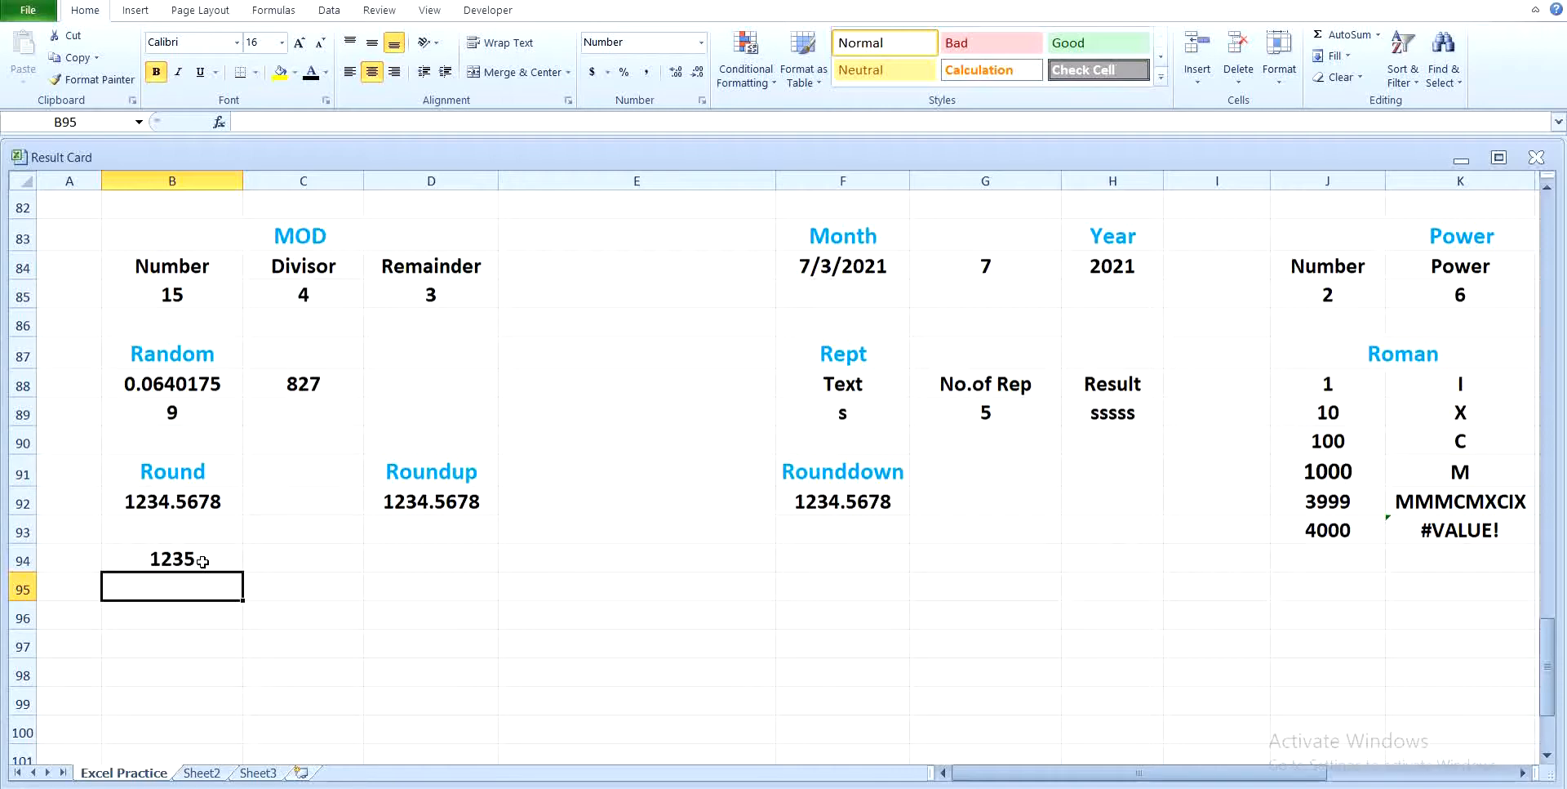
Step: Round the number in B92 to 2 digits in B95 with the ROUND function
type("=round")
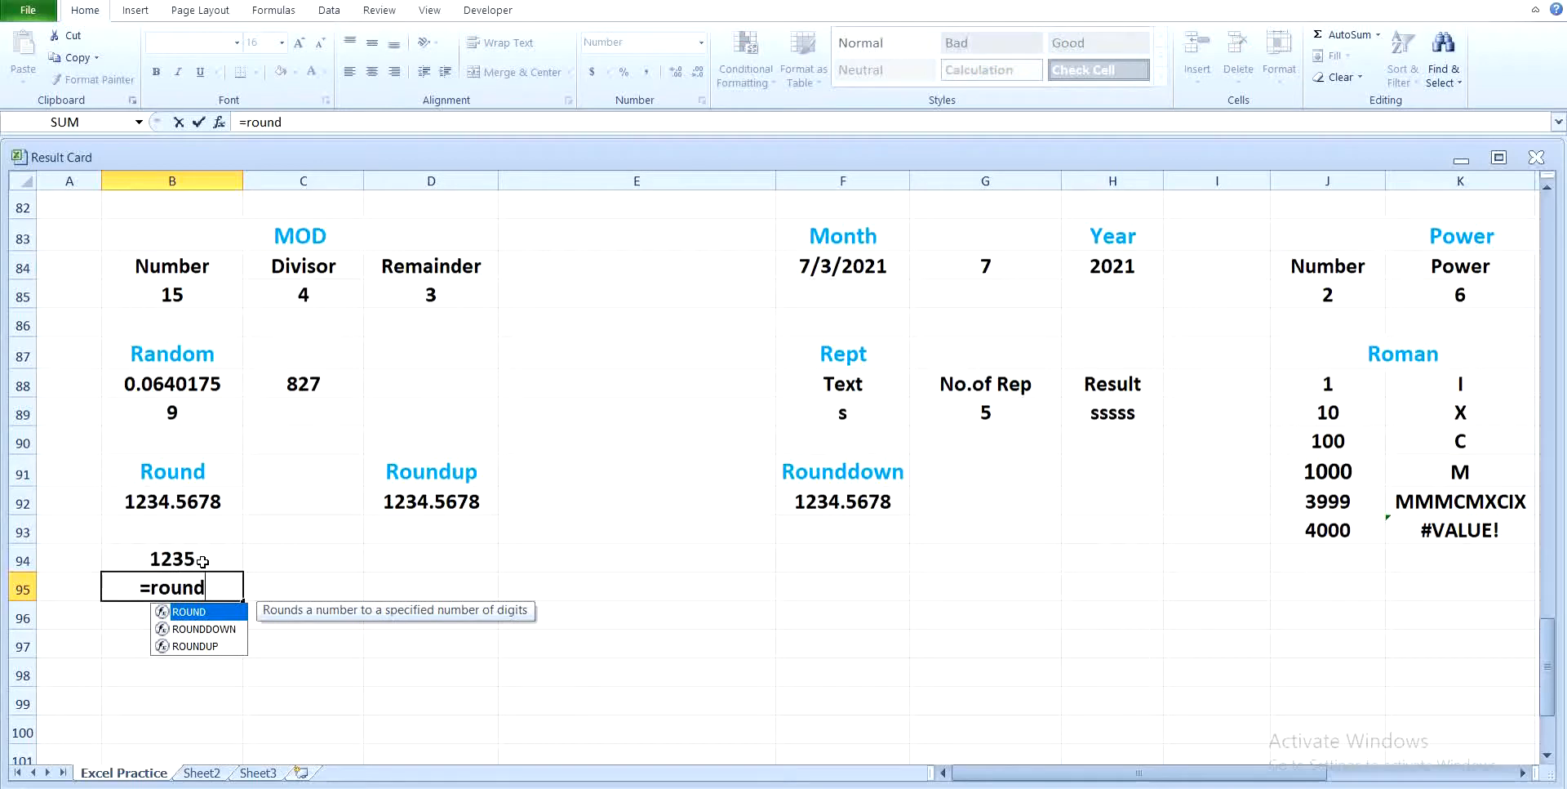
type("(")
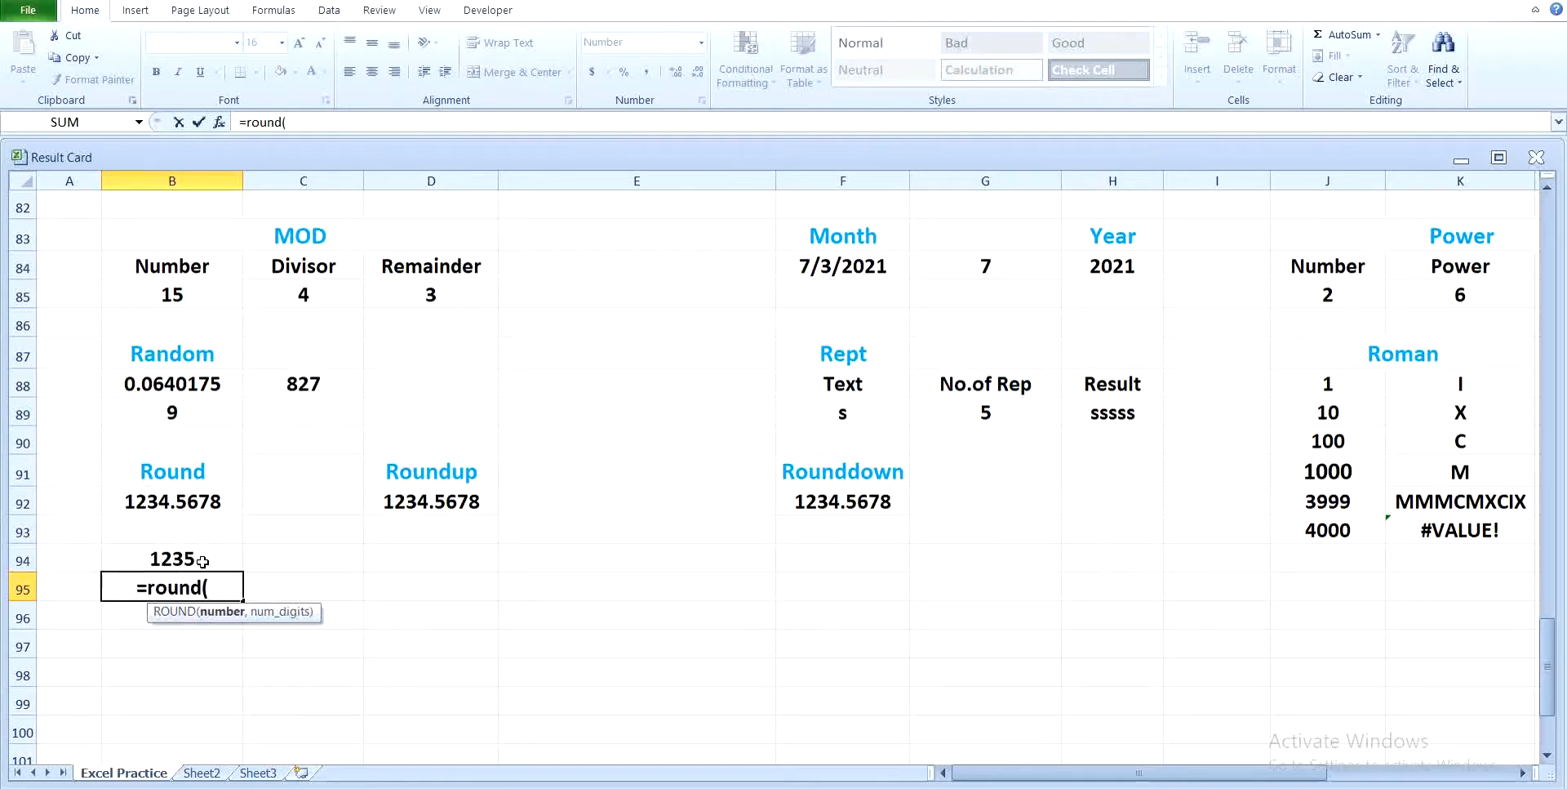
left_click(164, 503)
type(",")
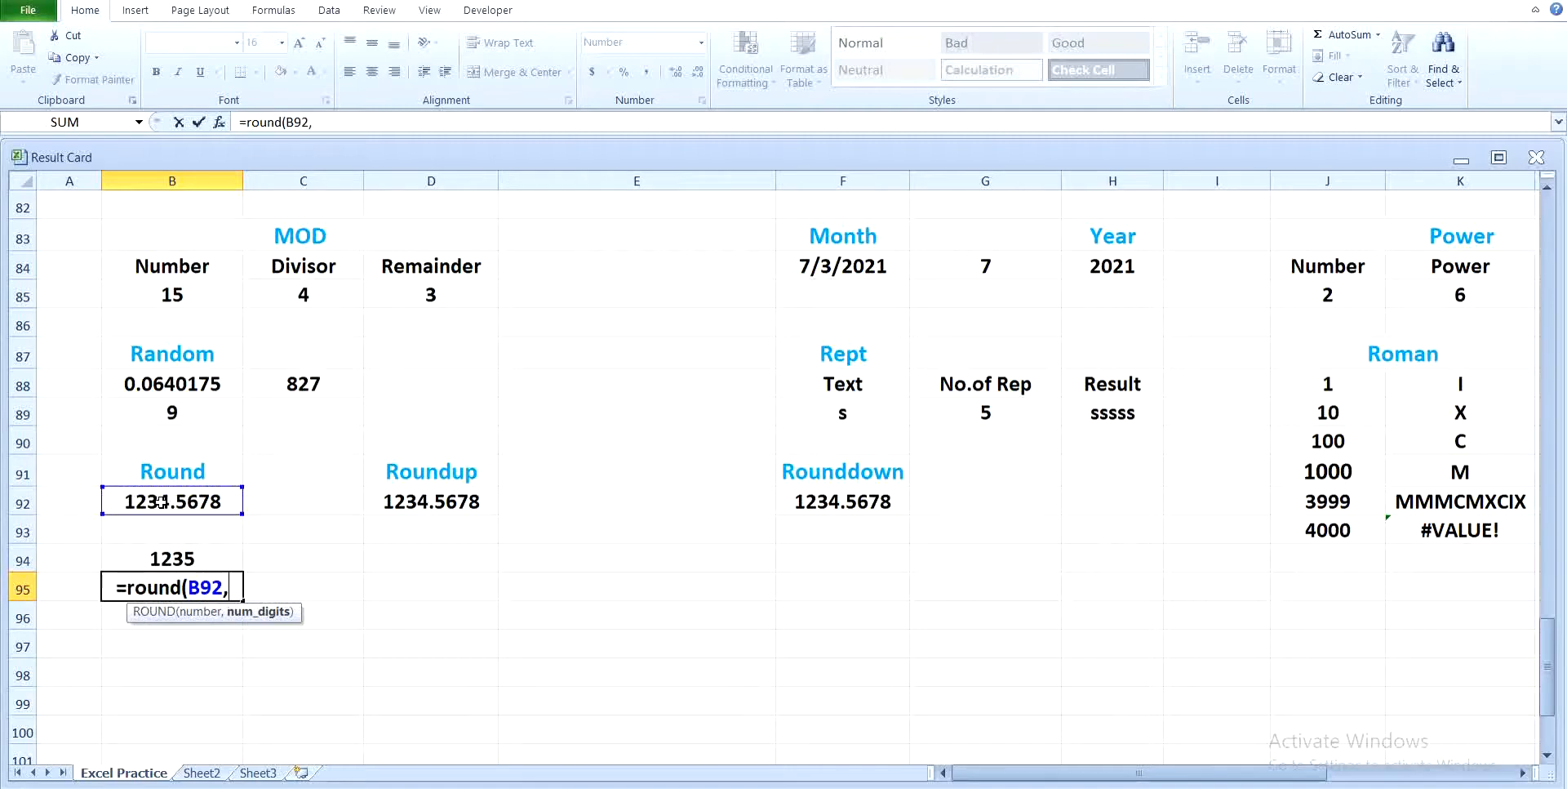
type("2")
key("Return")
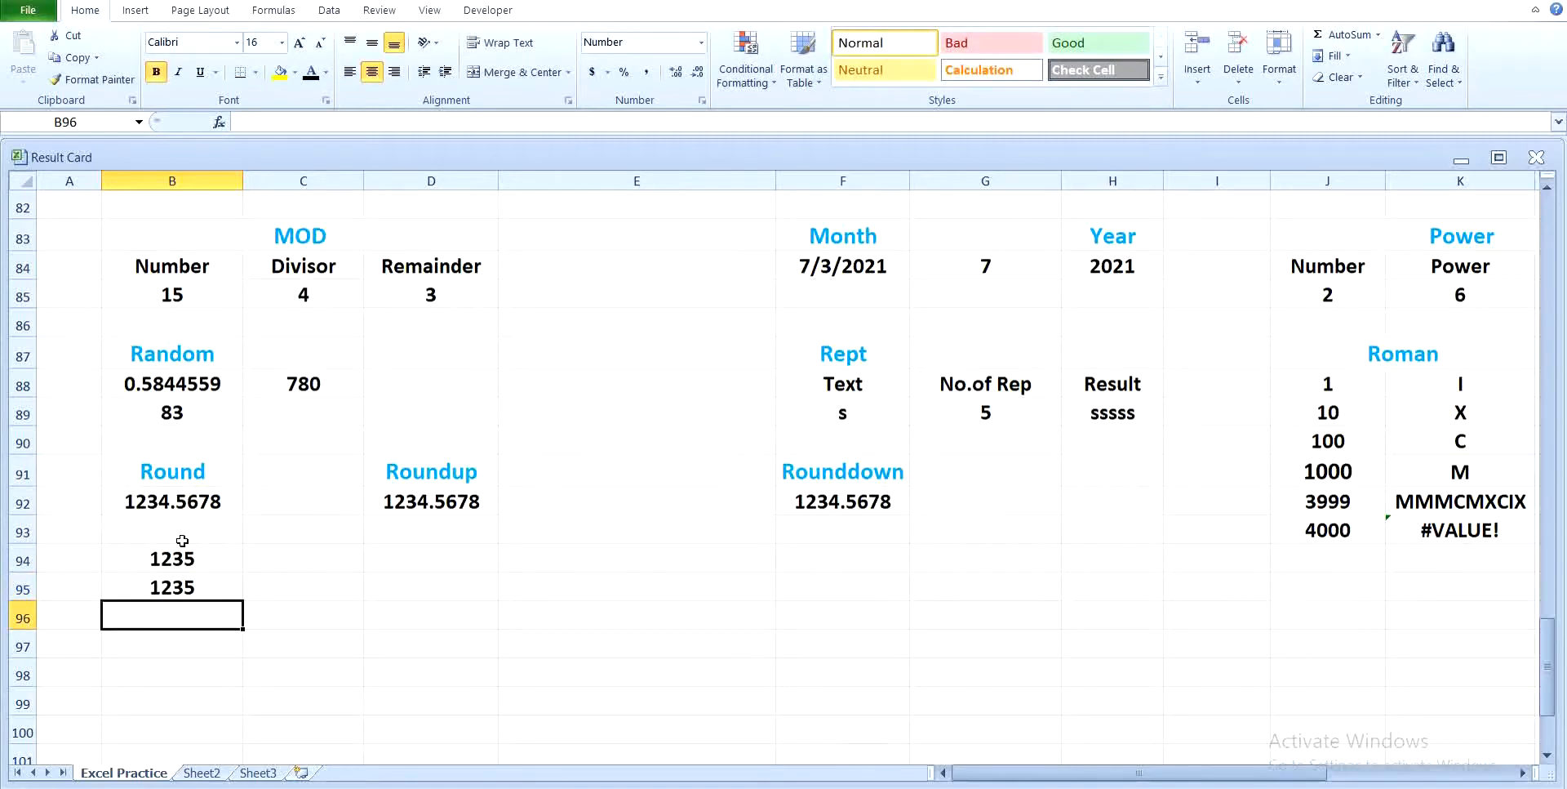
Step: Format the rounded result in B95 to show two decimal places
left_click(196, 588)
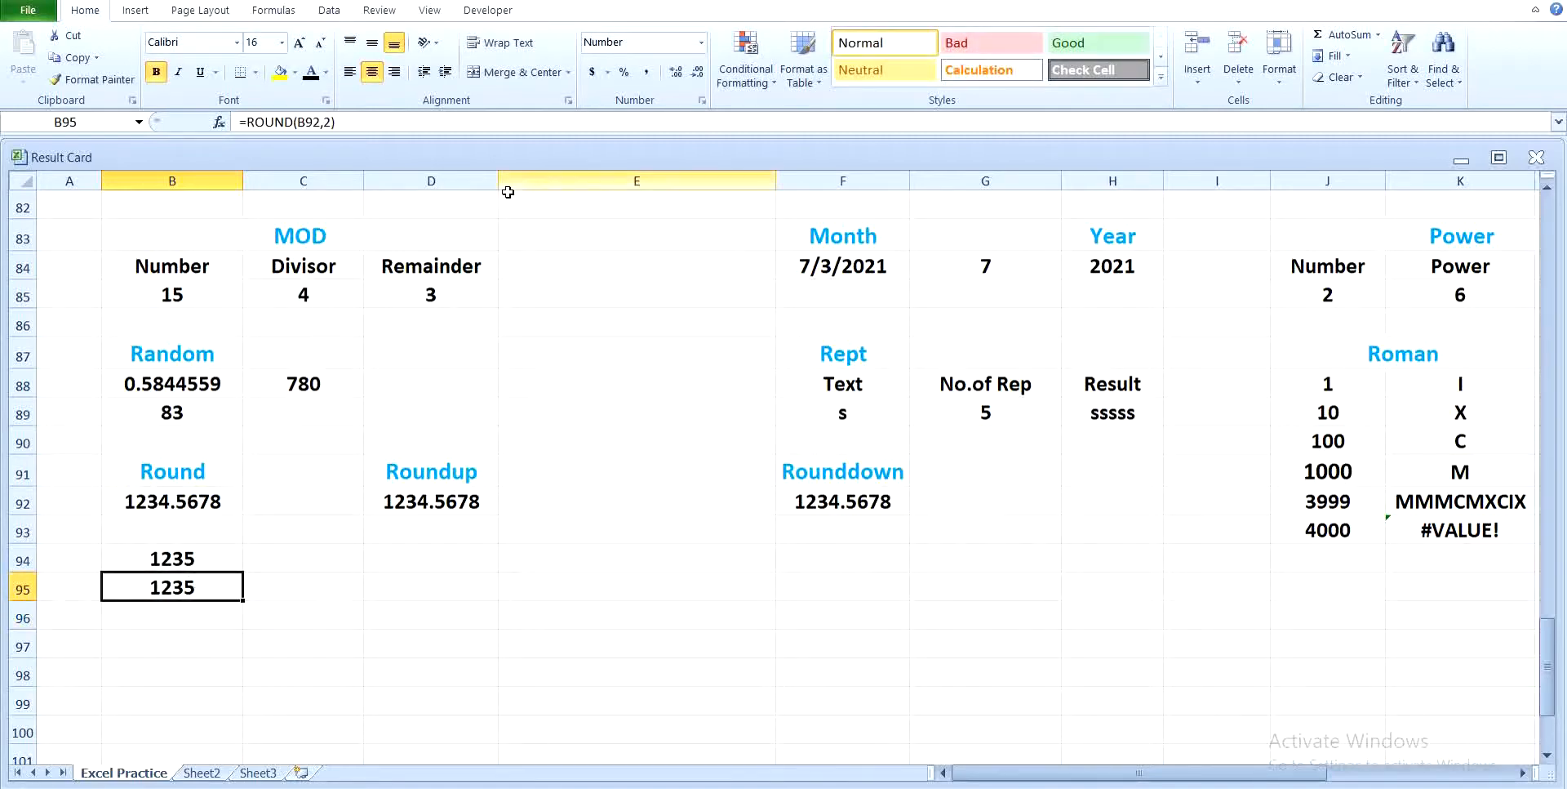
left_click(676, 71)
left_click(676, 72)
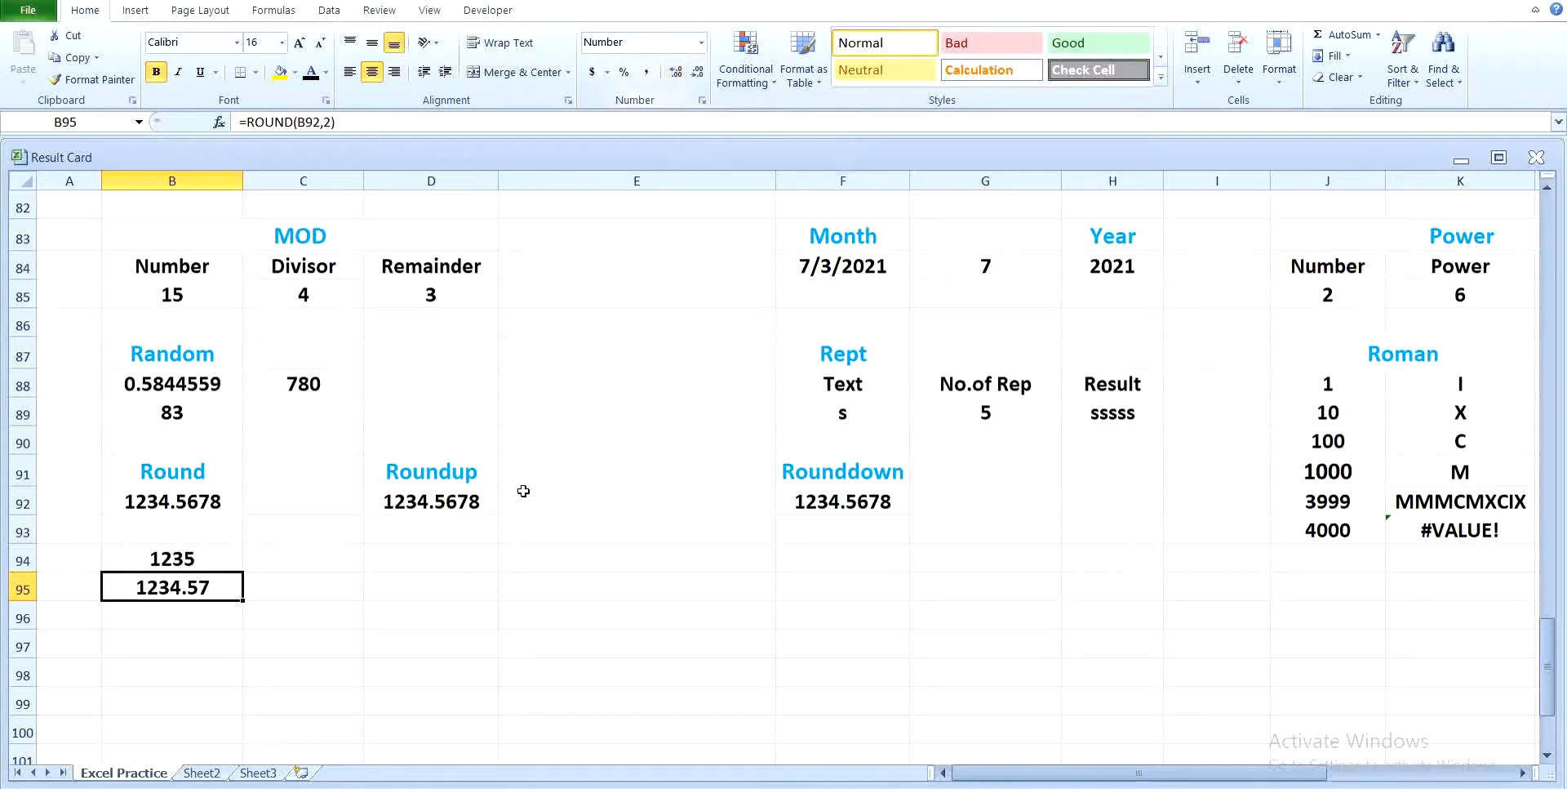
Step: Round up the number in D92 to -1 digits in D93 with the ROUNDUP function
left_click(426, 538)
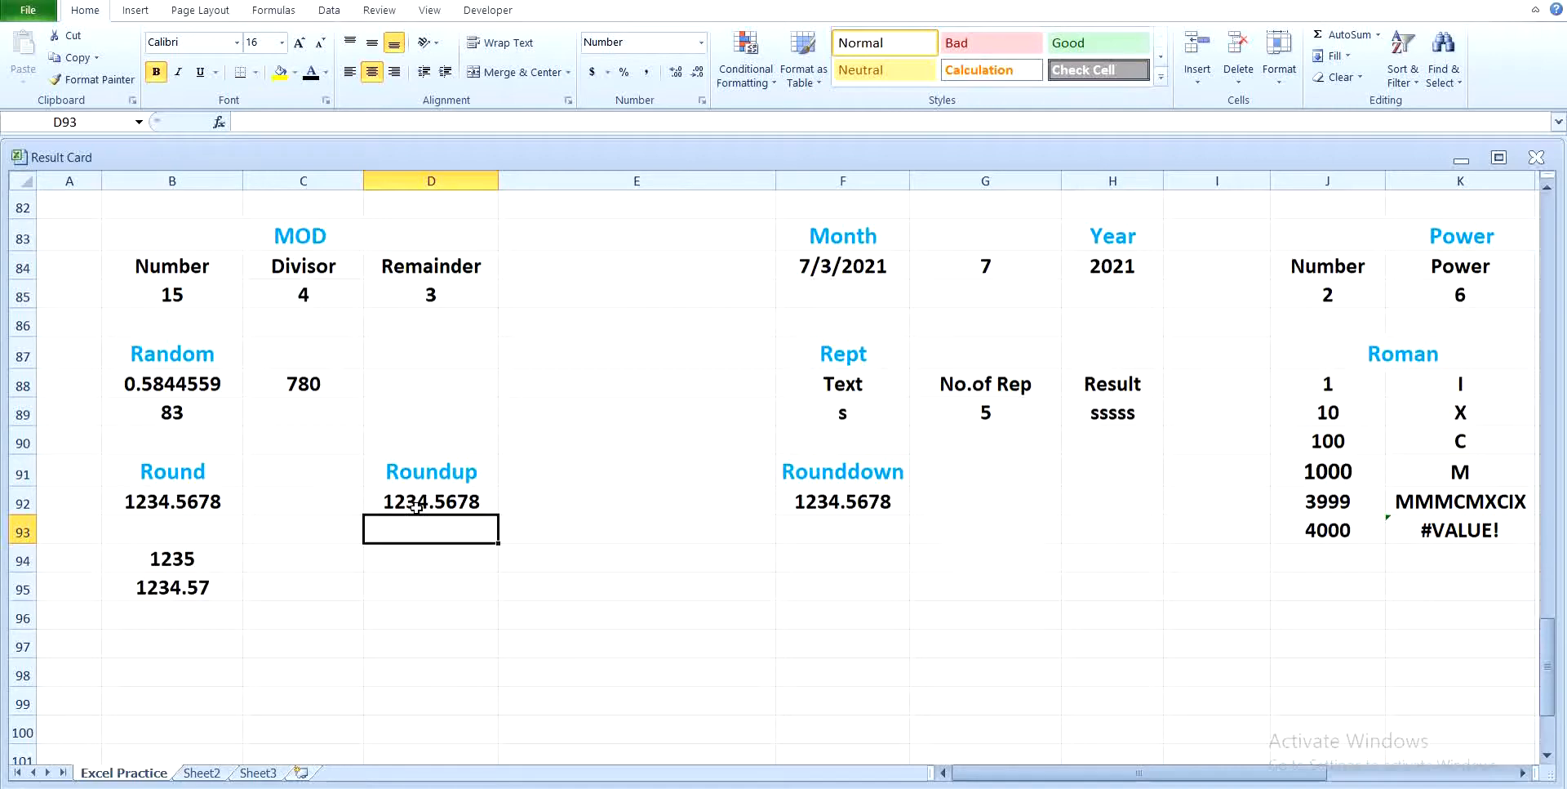
type("=")
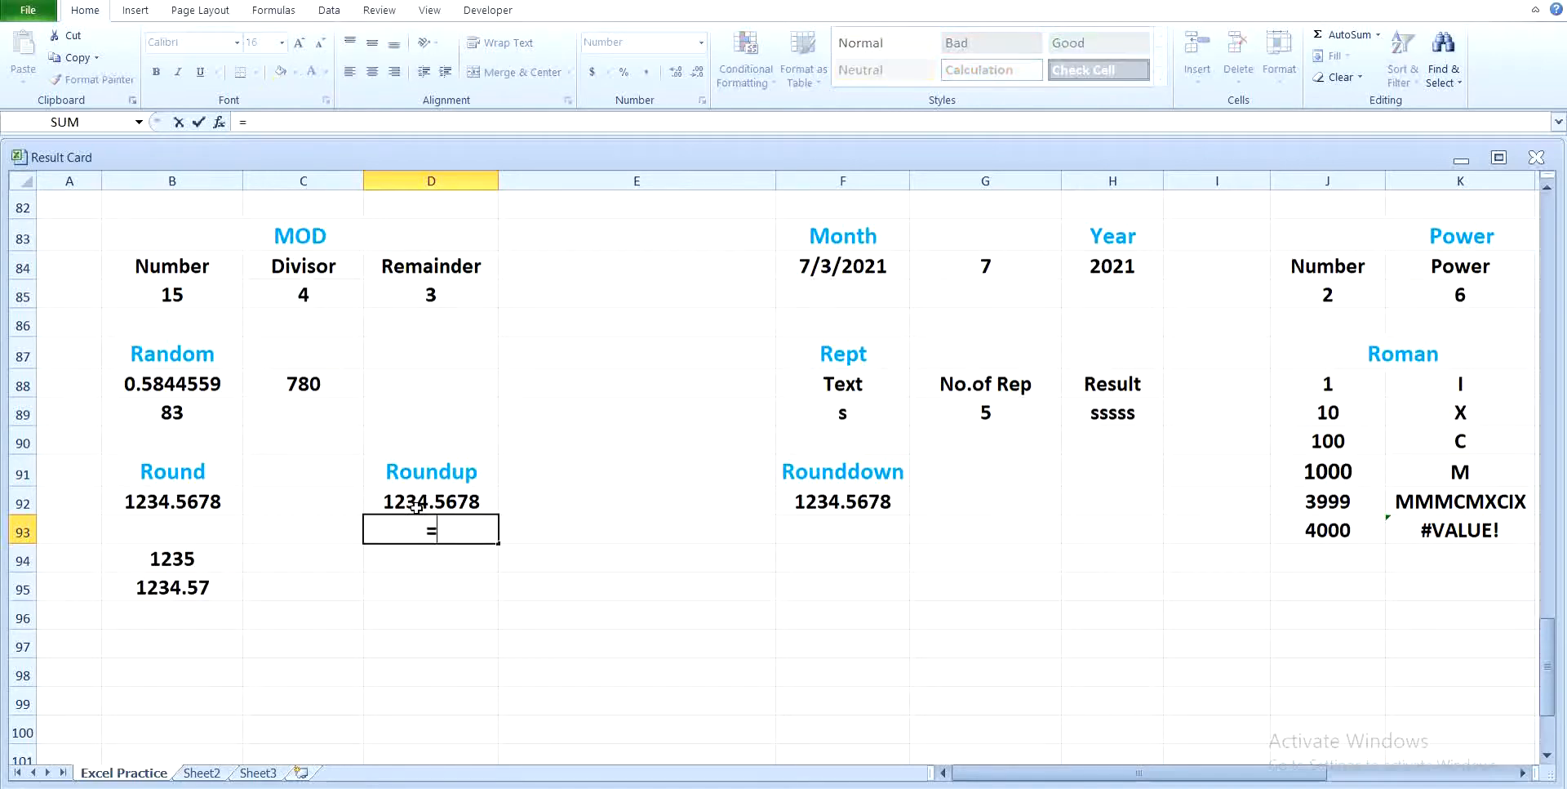
type("roun")
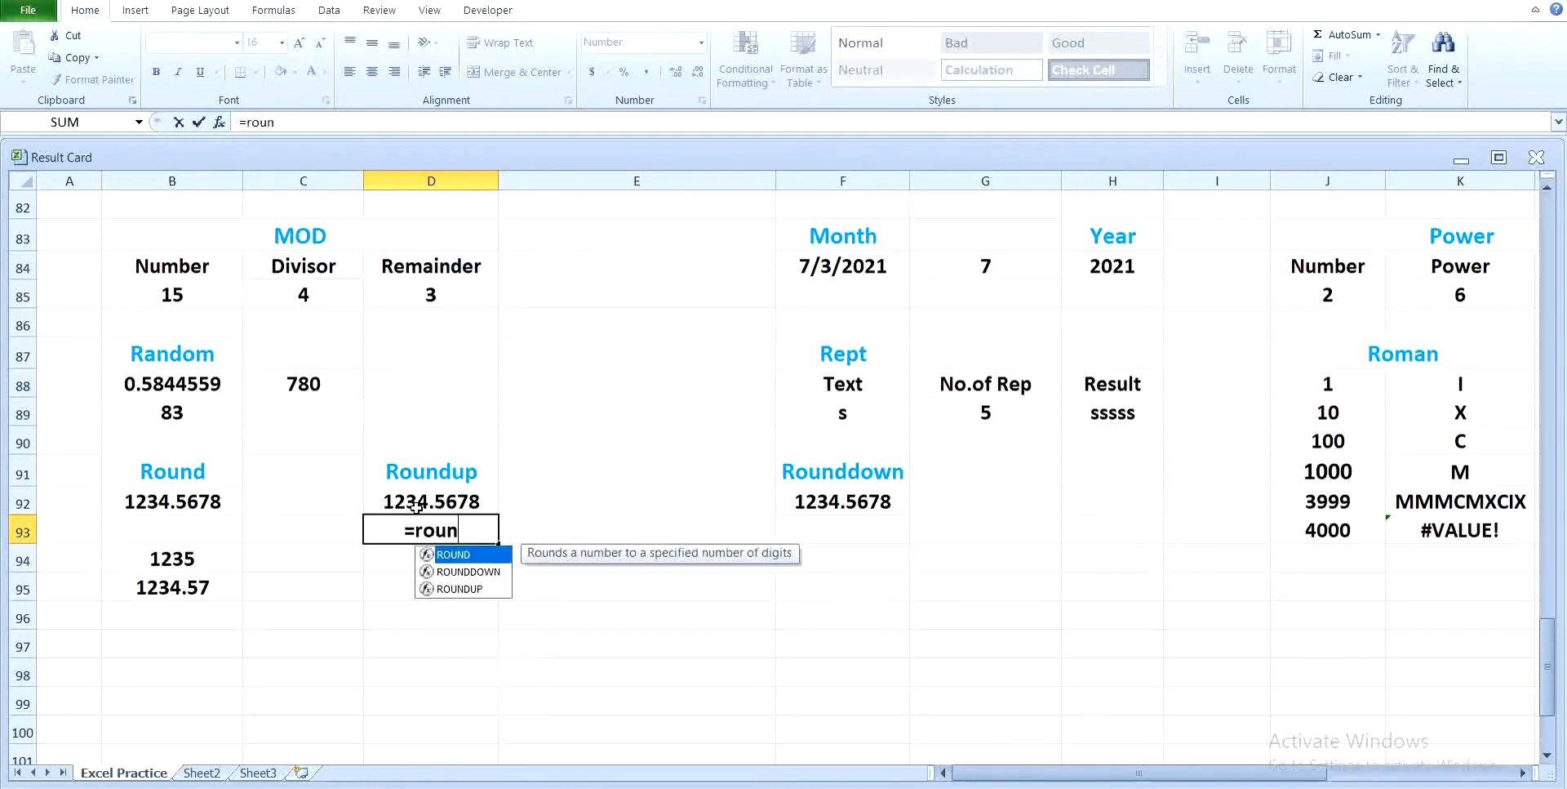
type("dup")
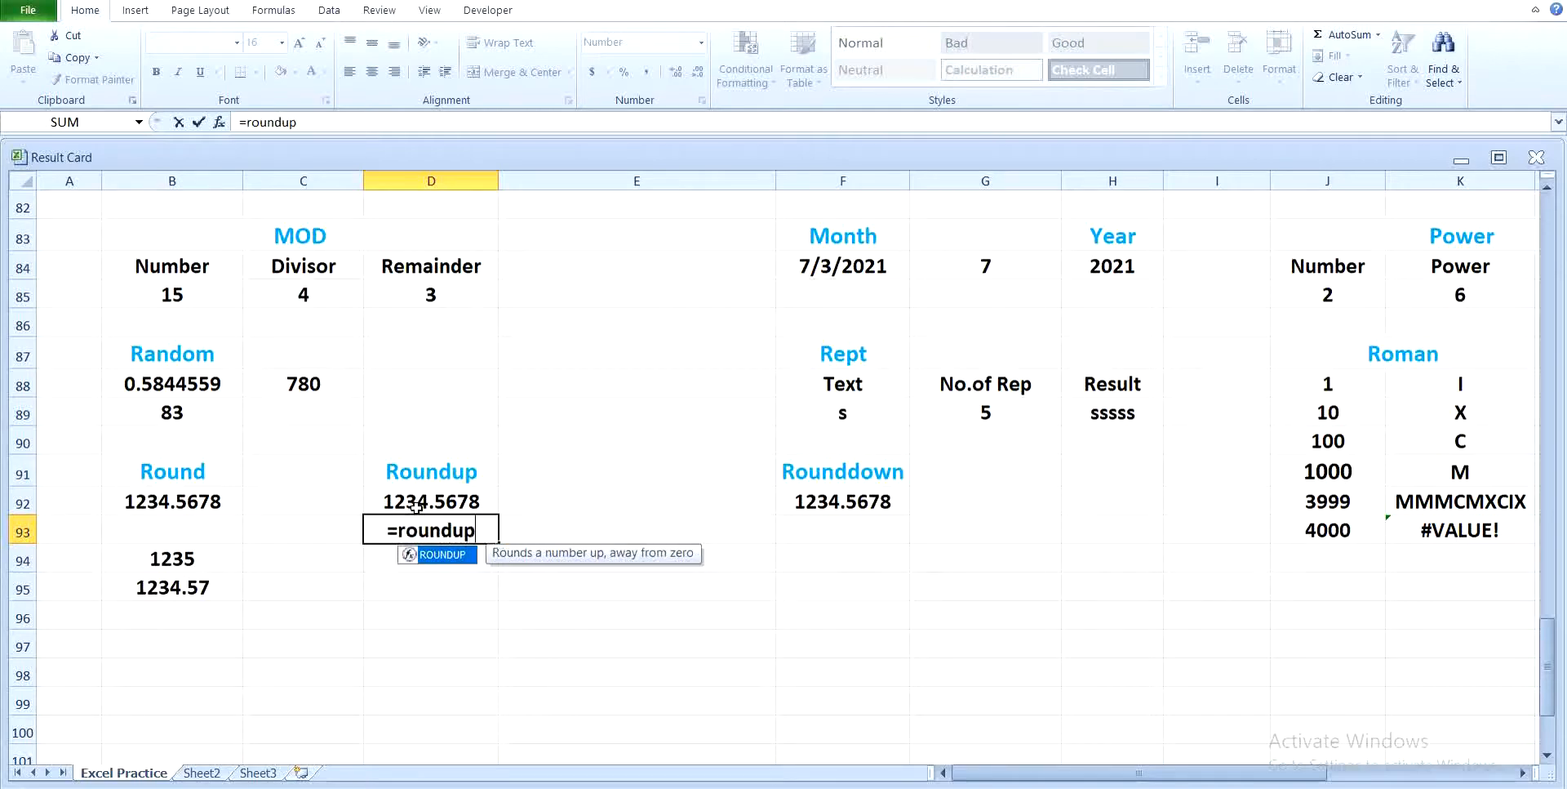
type("(")
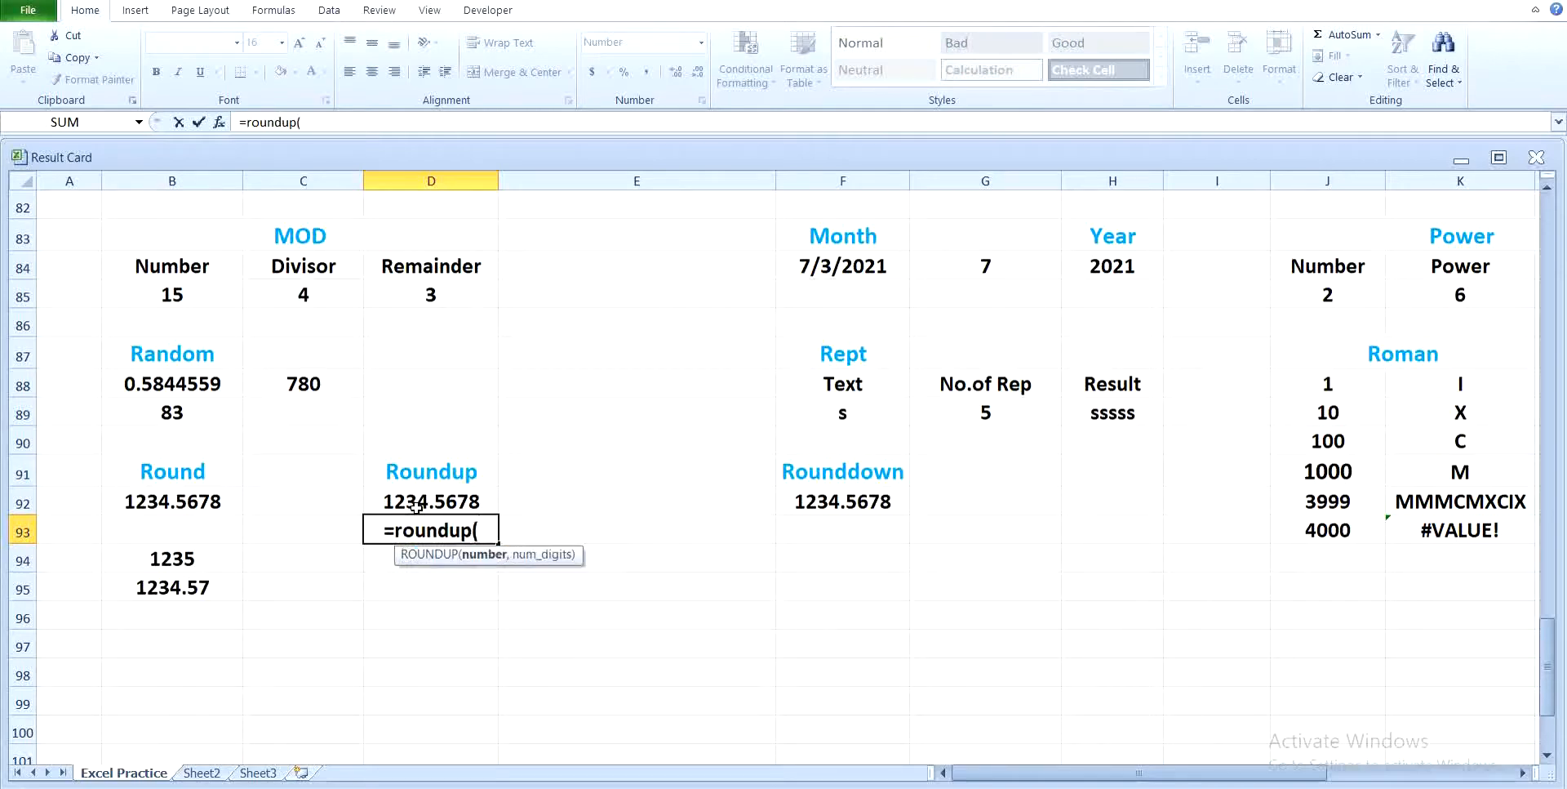
left_click(417, 504)
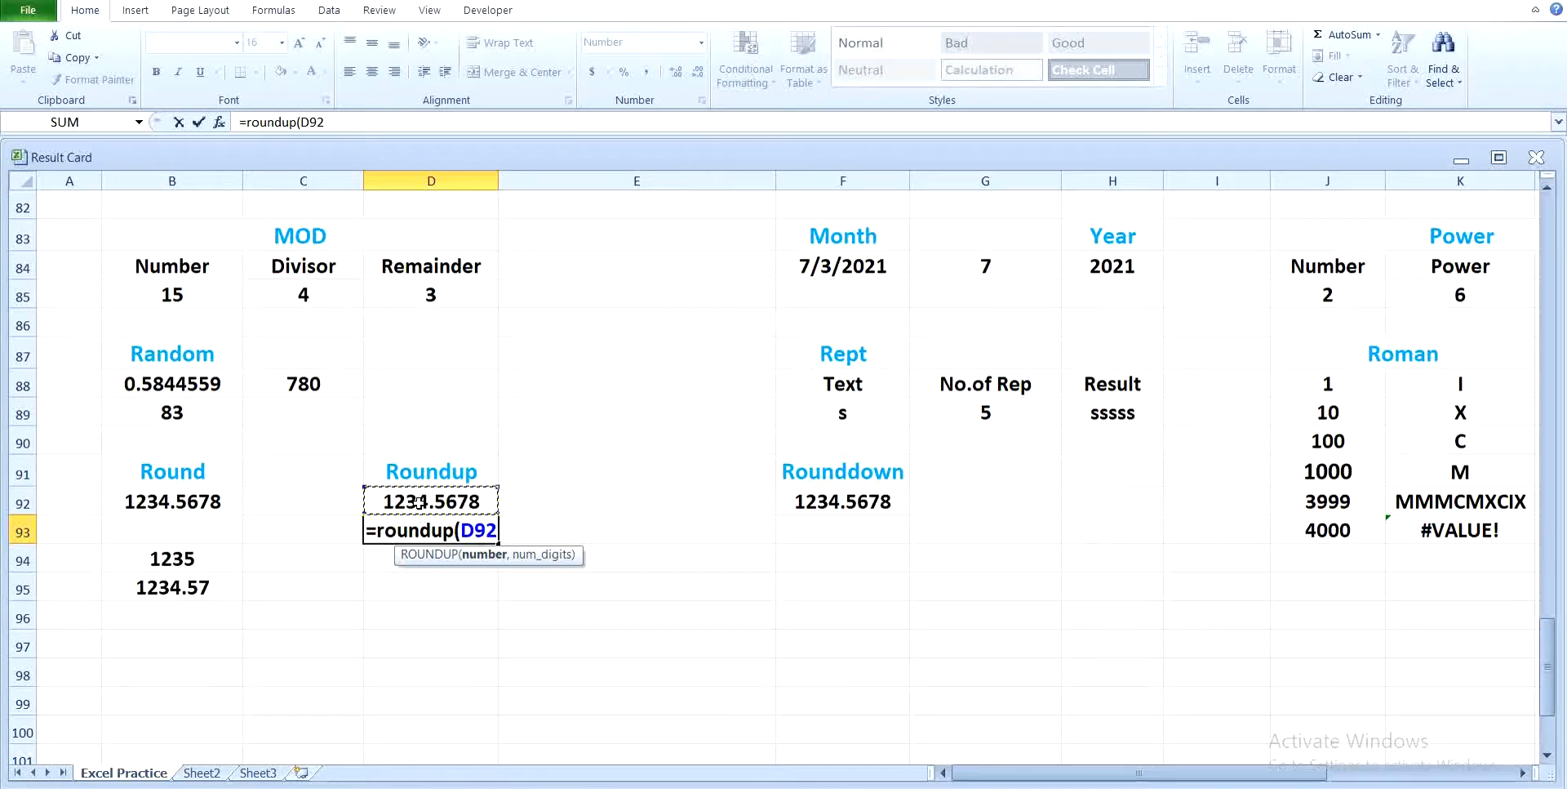
type(",")
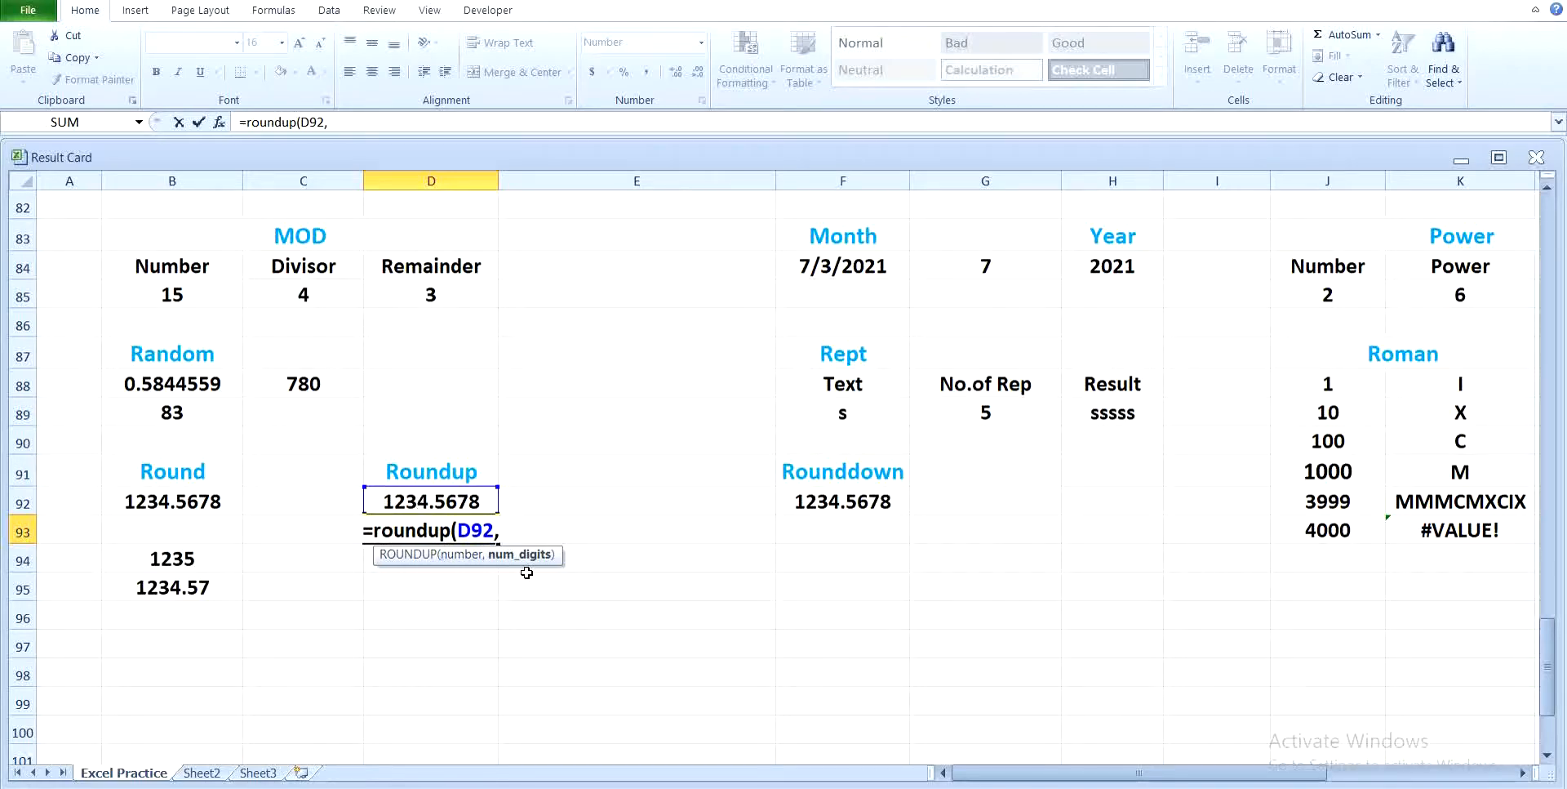
type("-1")
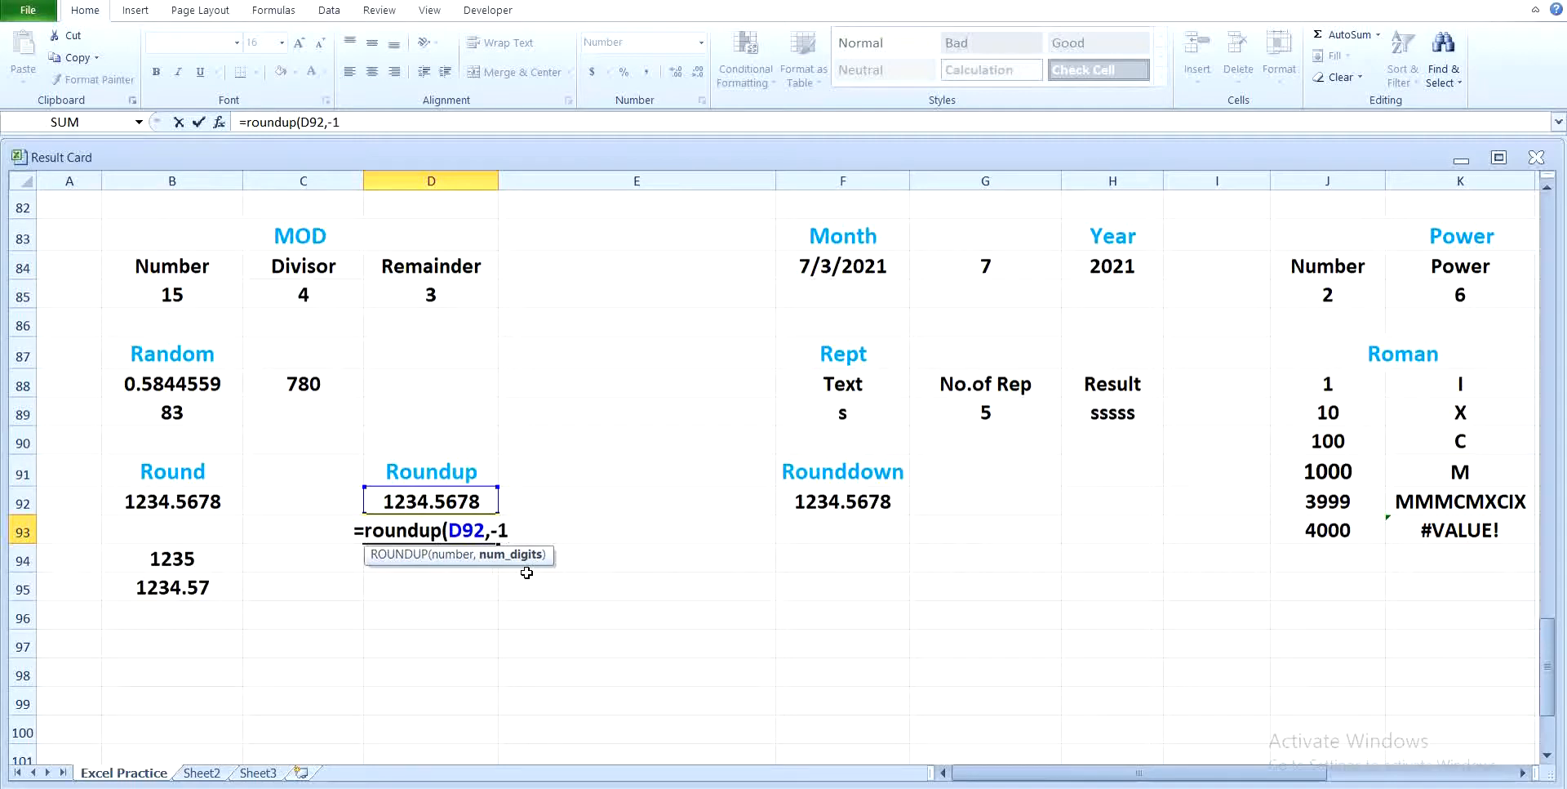
key("Return")
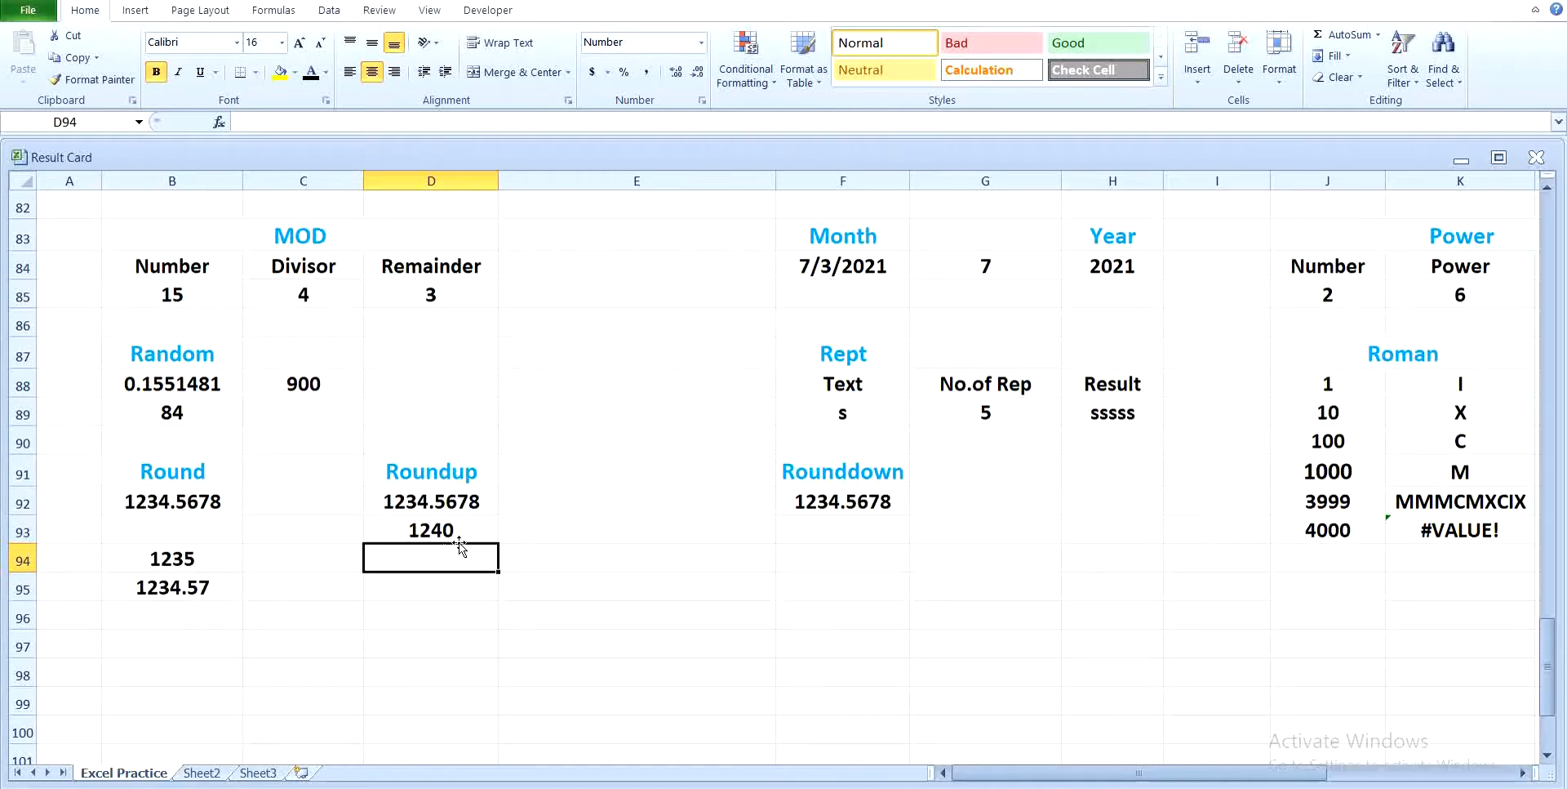
Step: Round down the number in F92 to -1 digits in F93 with the ROUNDDOWN function
left_click(819, 535)
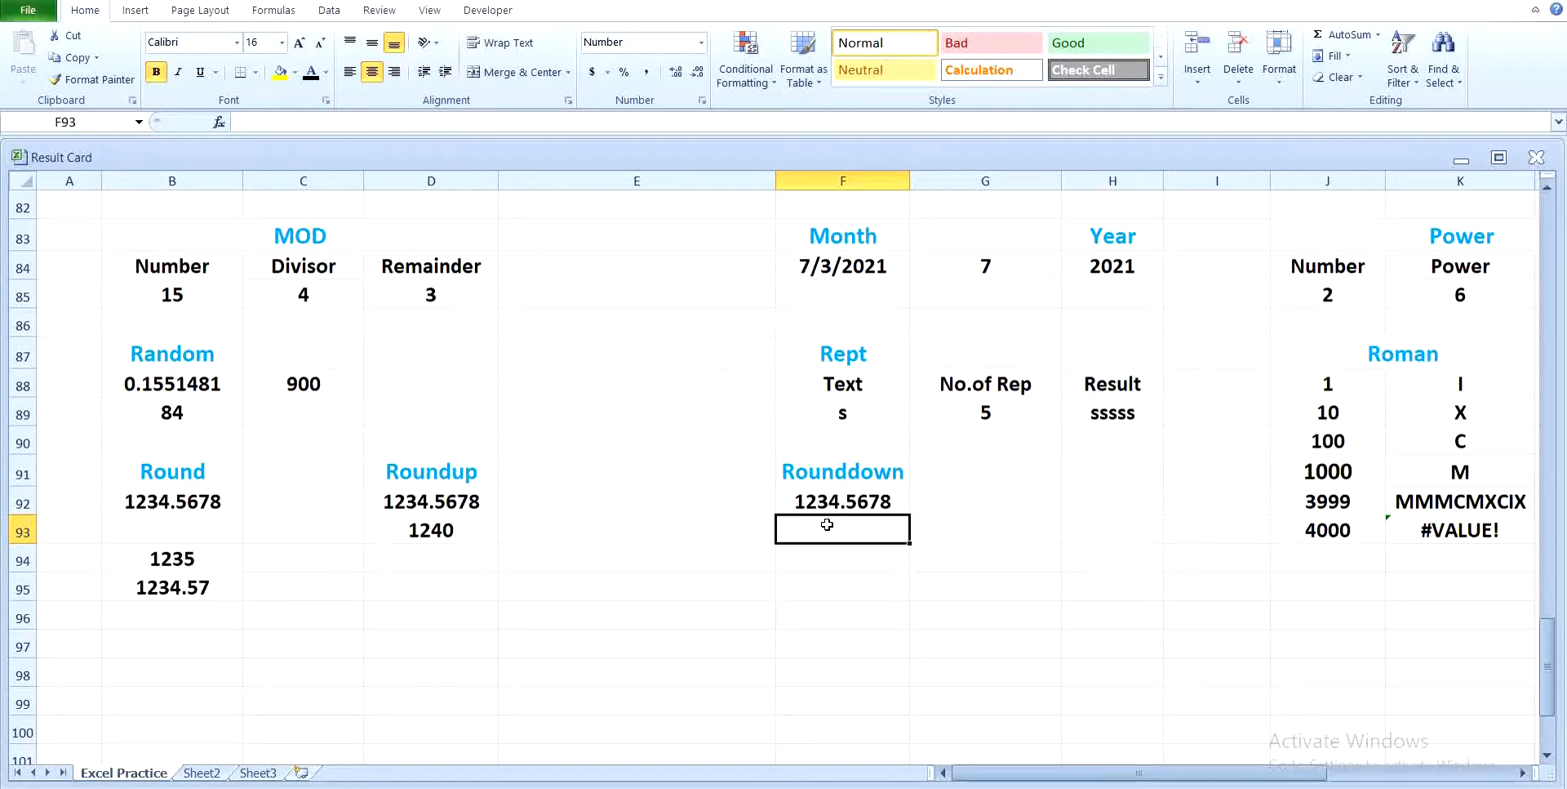
type("=round")
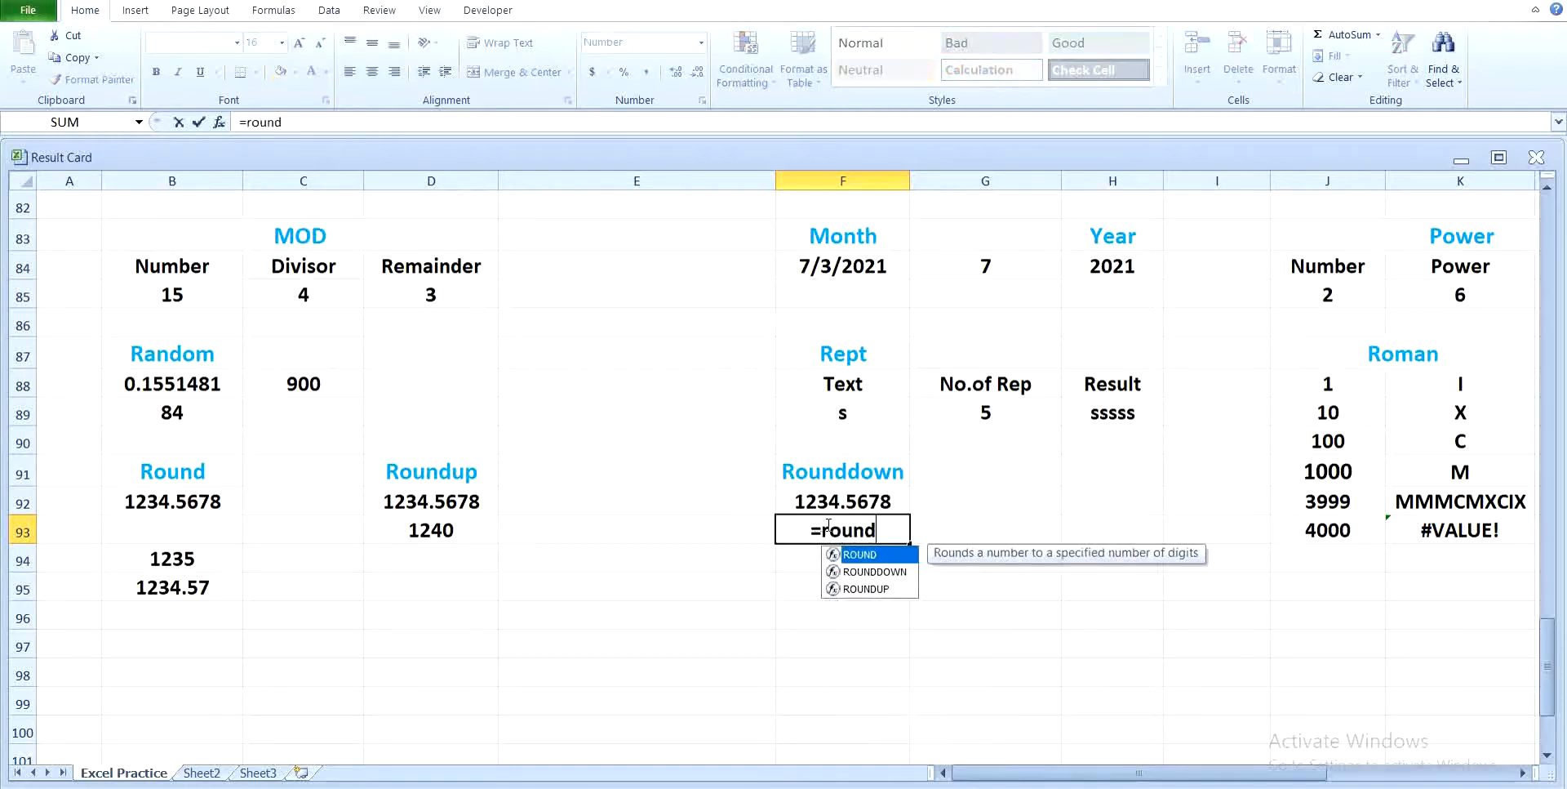
type("down(")
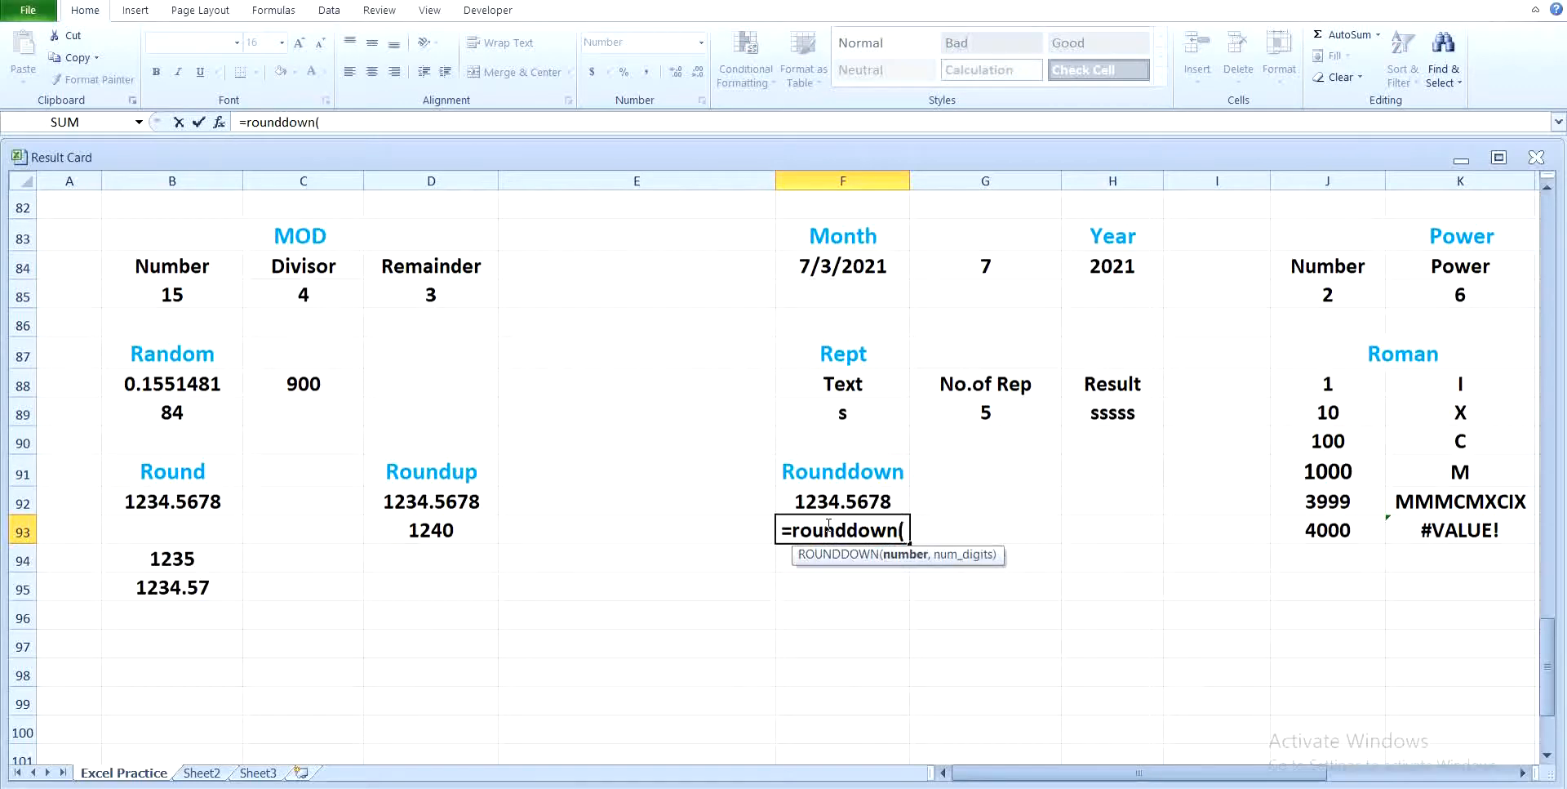
left_click(820, 504)
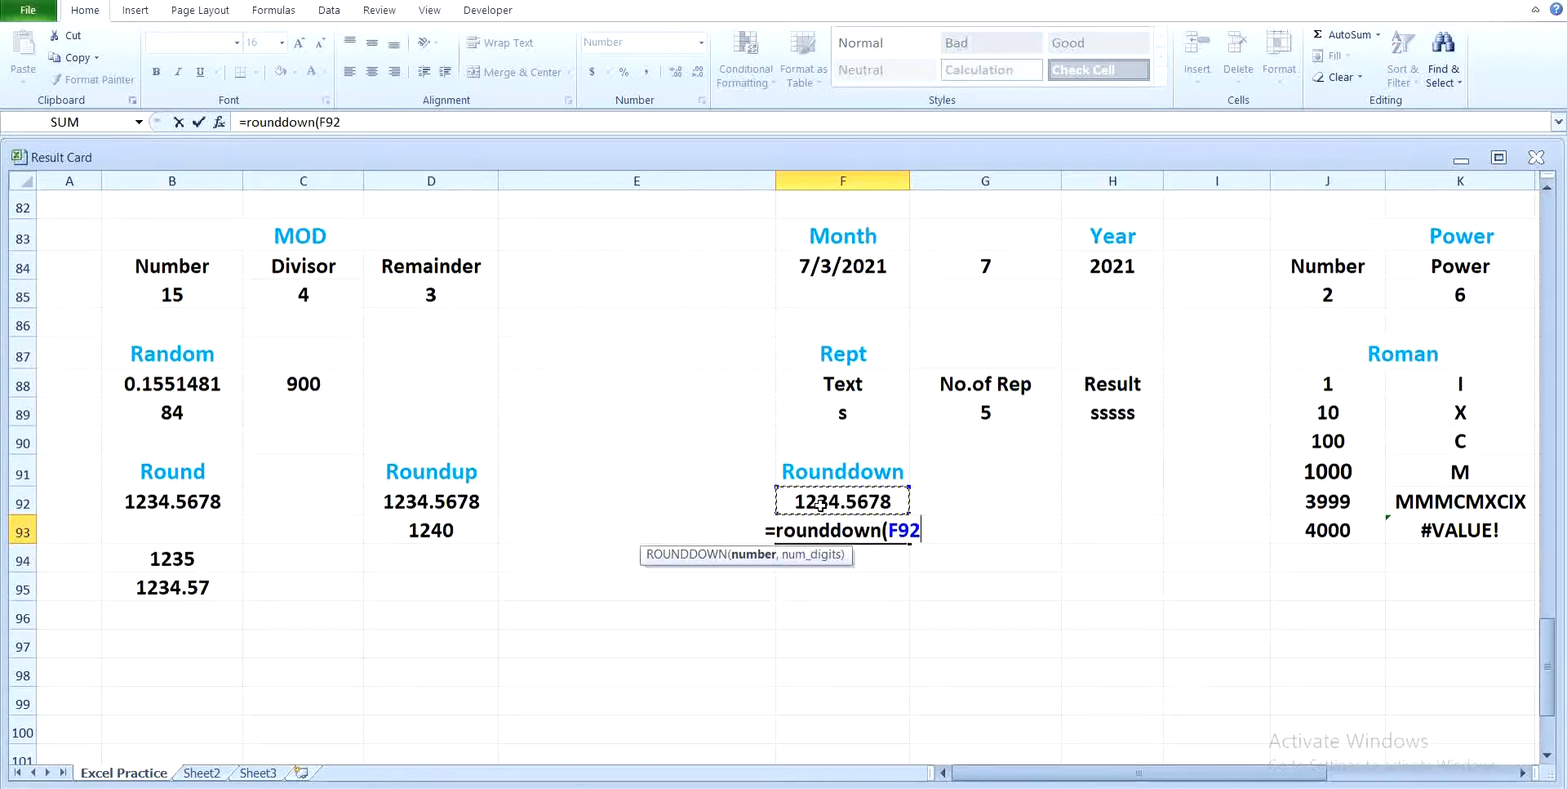
type(",")
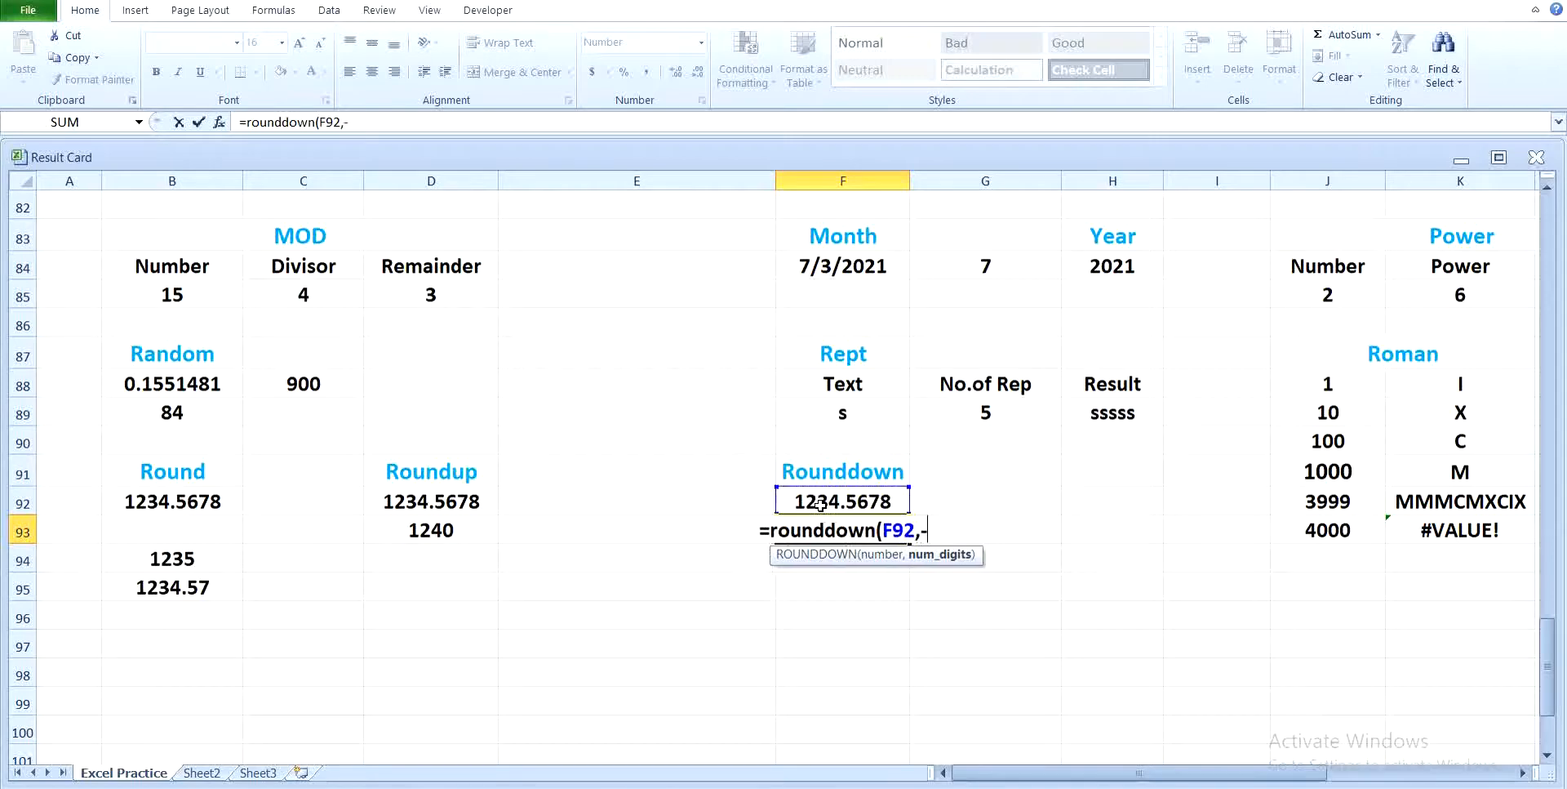
type("-1")
key("Return")
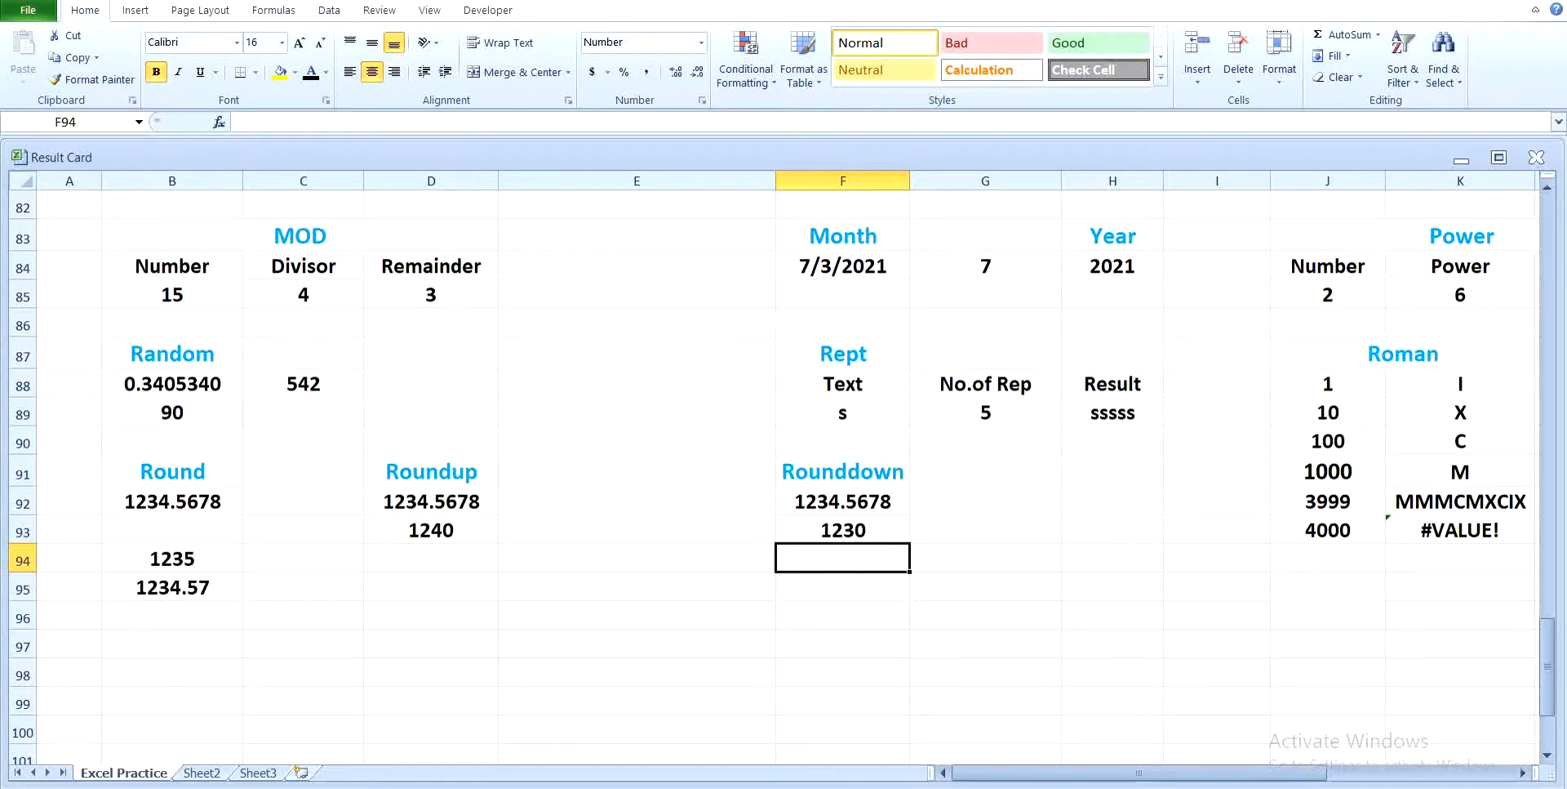
left_click(1409, 787)
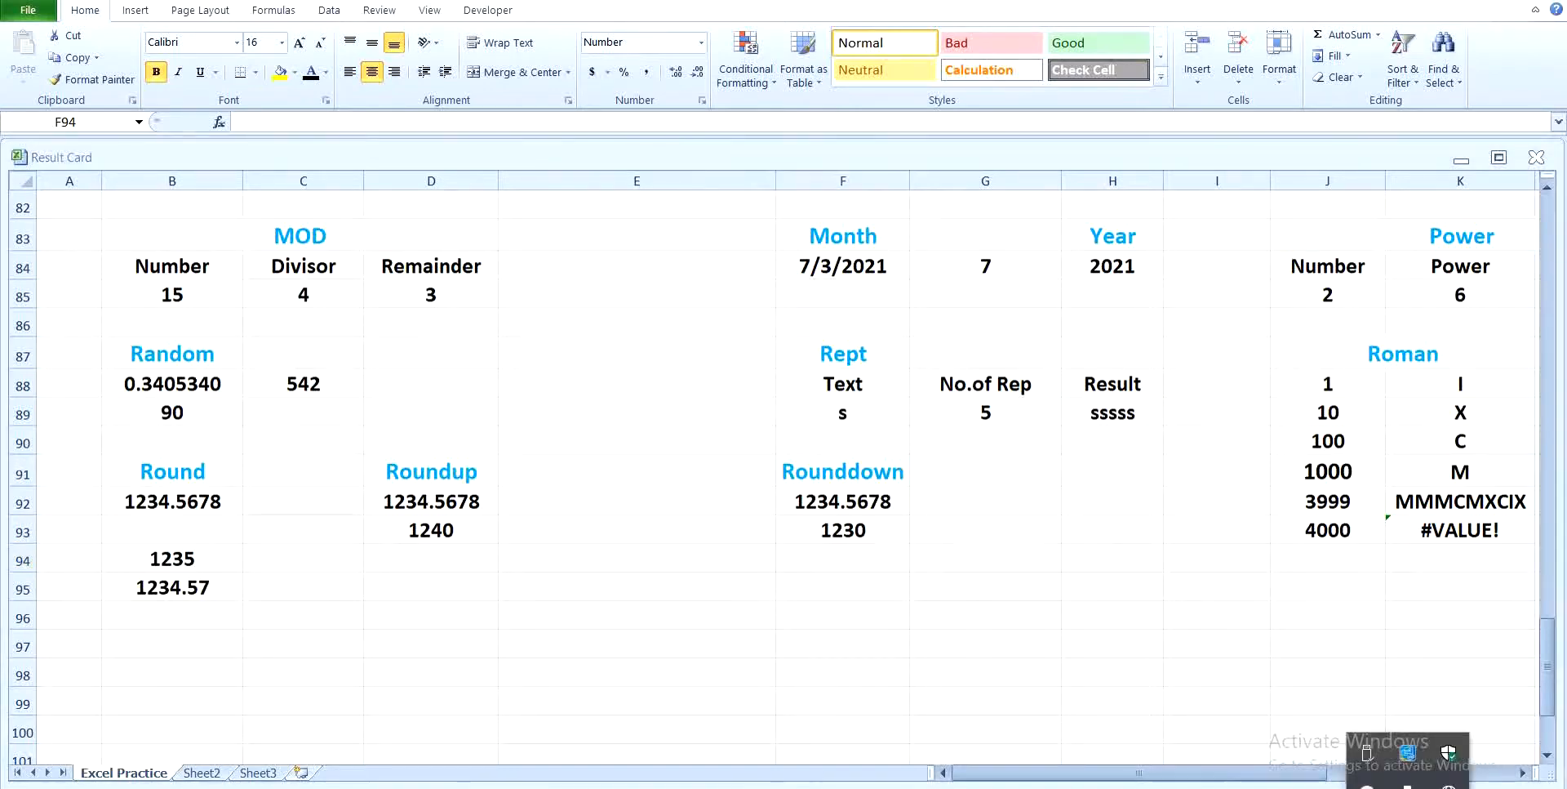